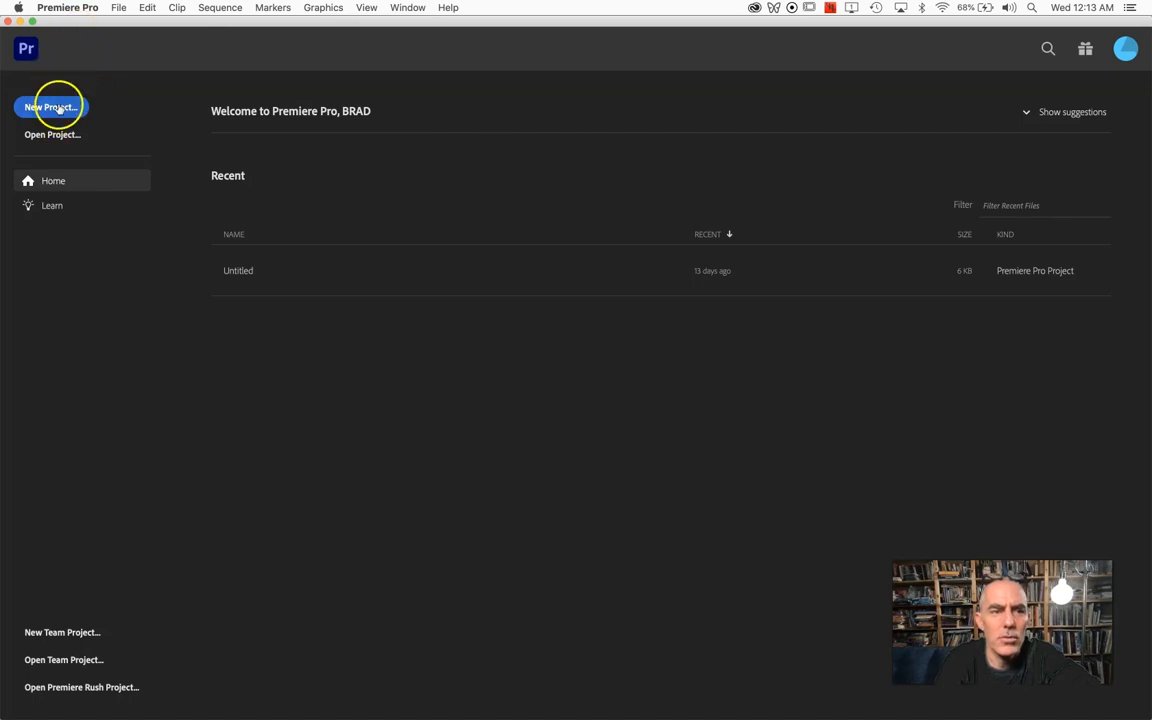
mouse_move(278, 712)
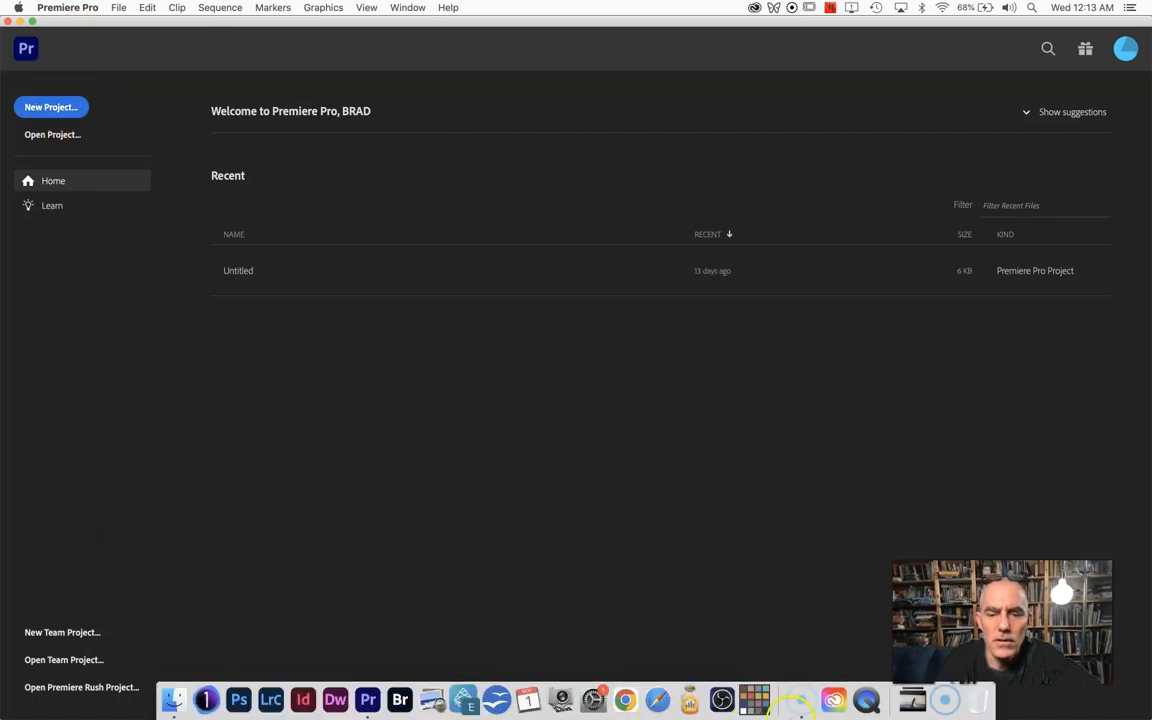
click(800, 702)
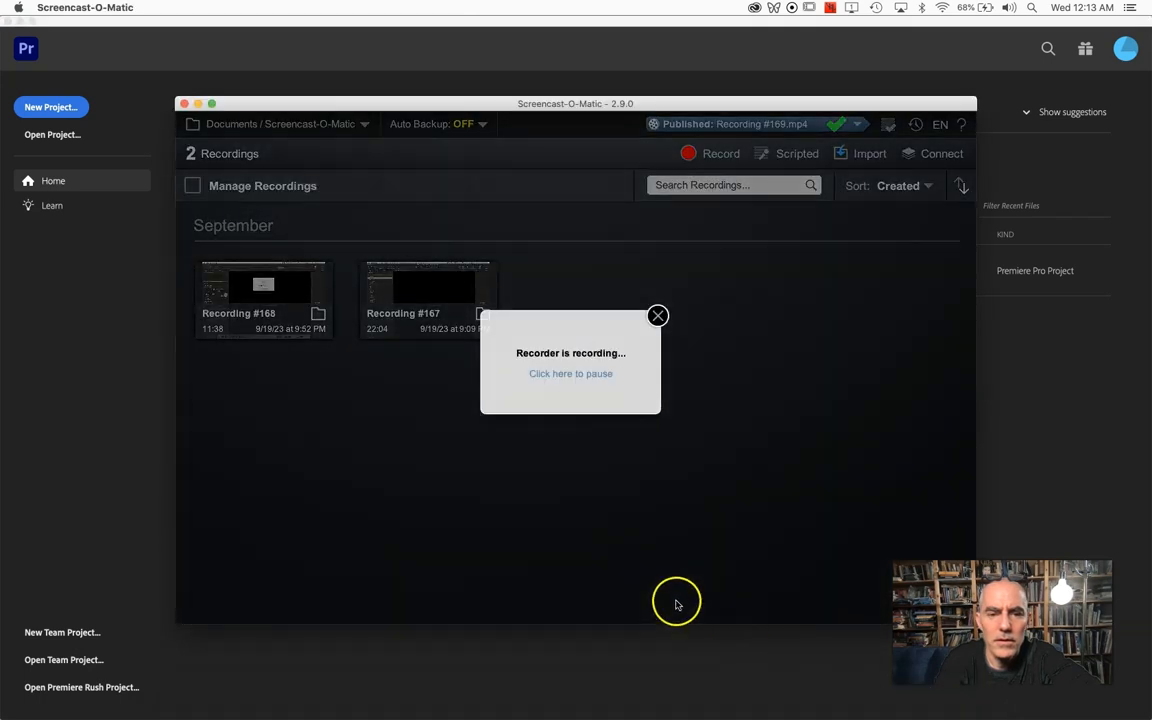
click(92, 304)
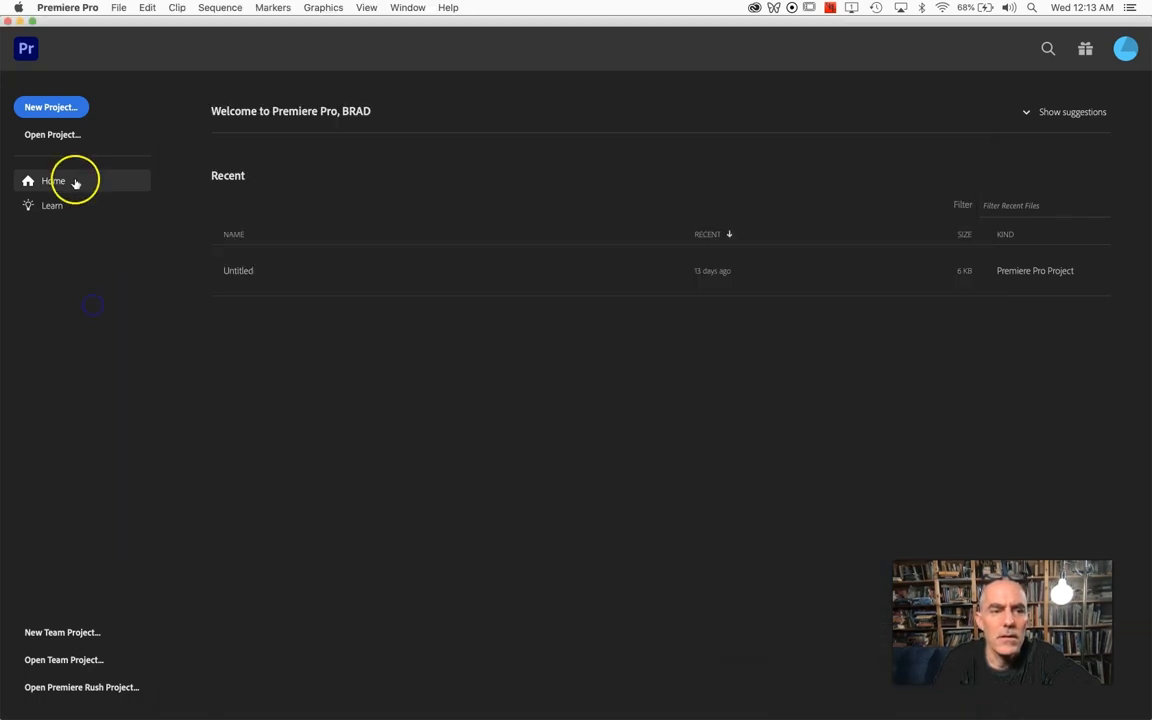
- Create a new project named BLF-2023-1031-Editing Demo01 and save it to the Desktop
click(50, 107)
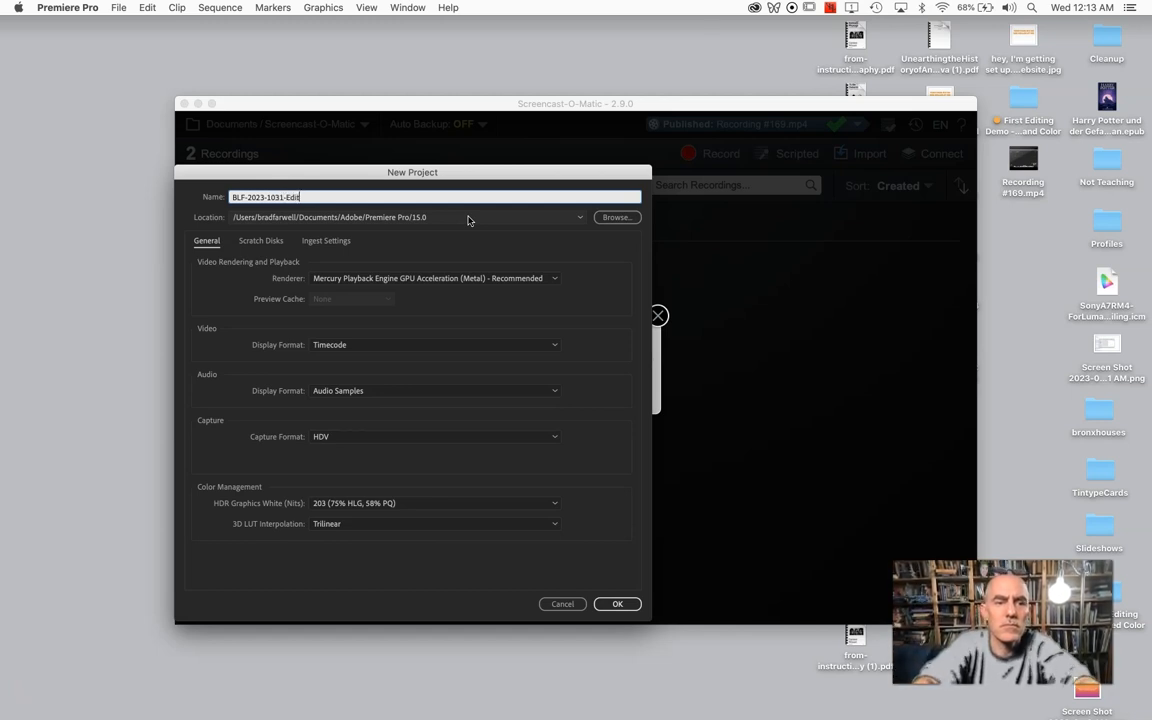
text(01)
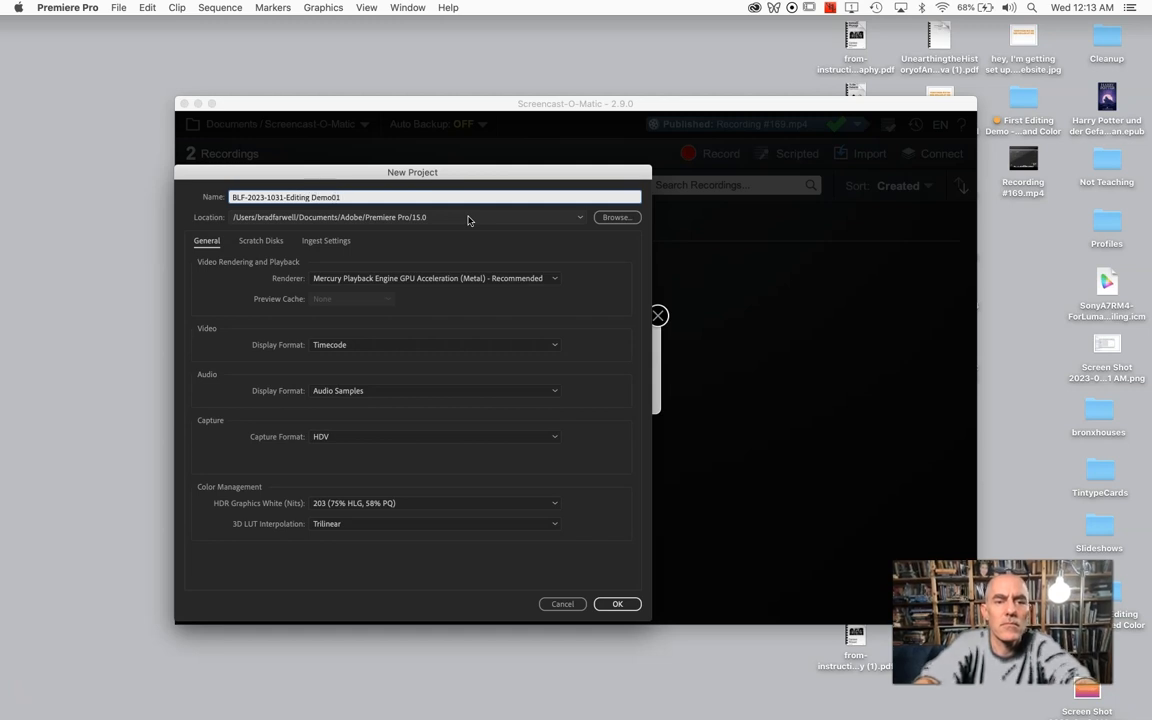
click(613, 217)
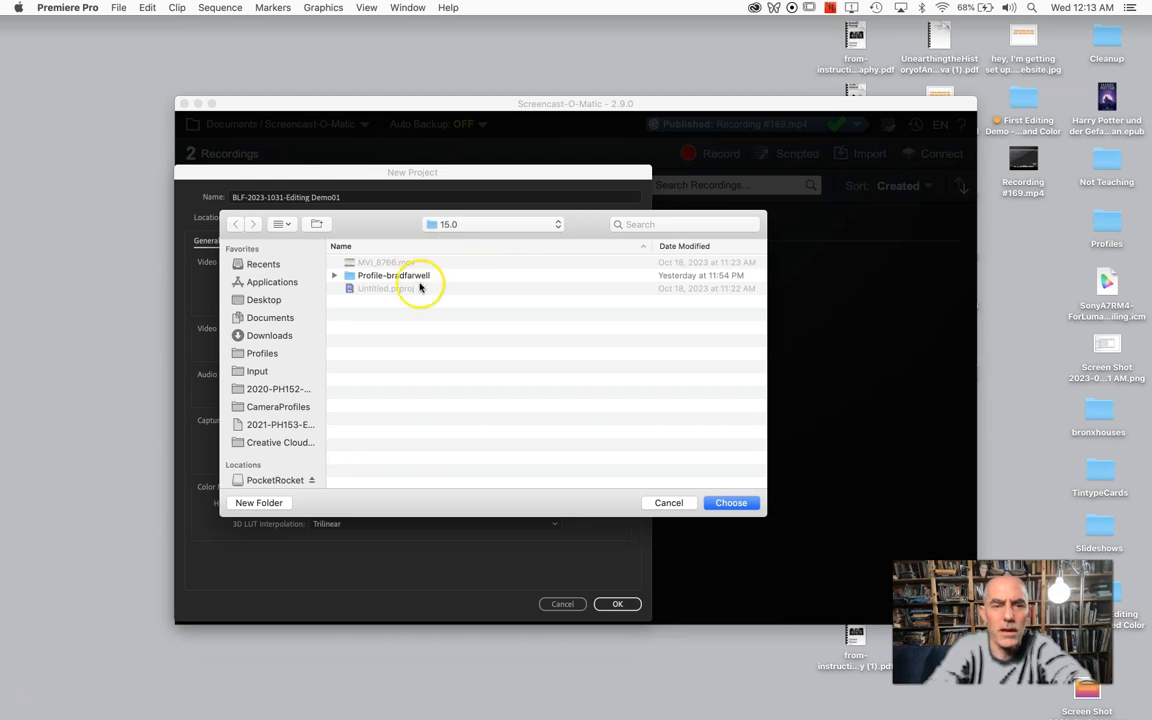
click(266, 299)
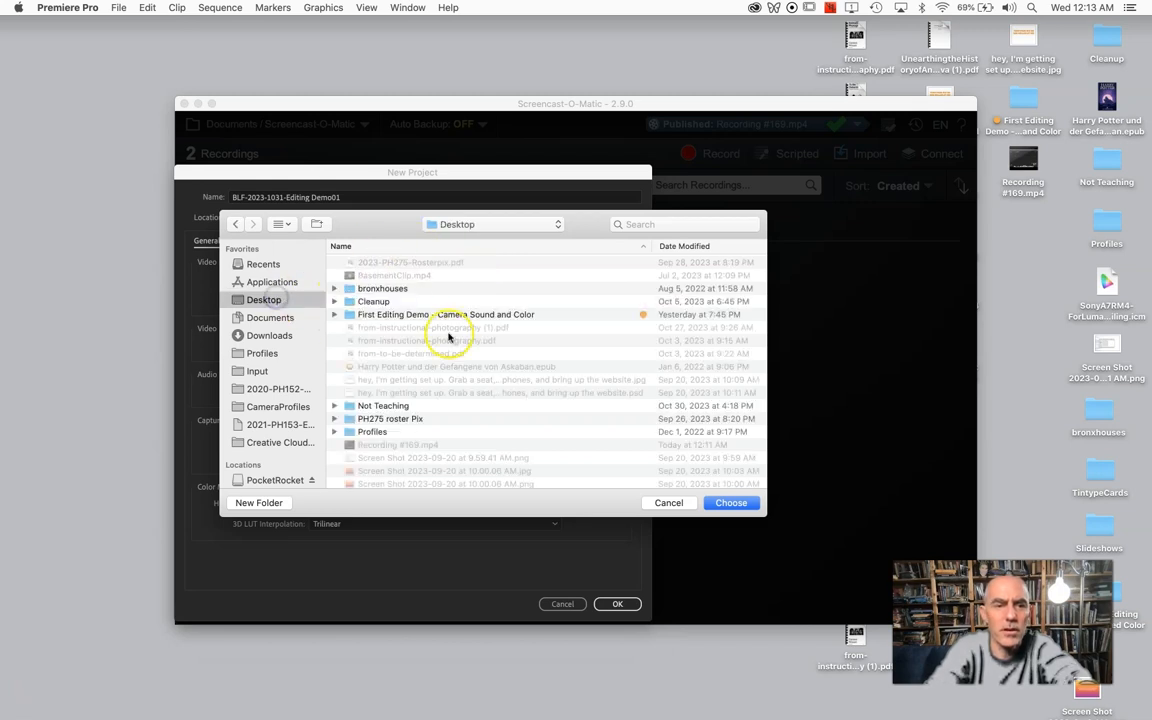
click(743, 504)
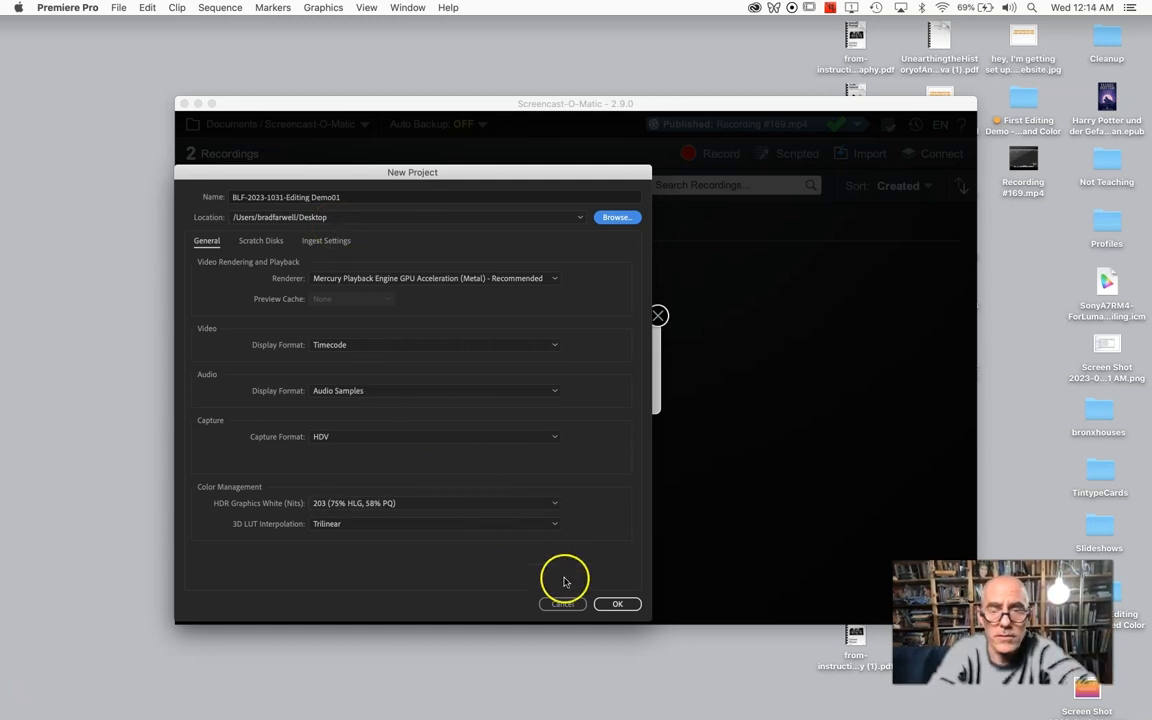
click(630, 604)
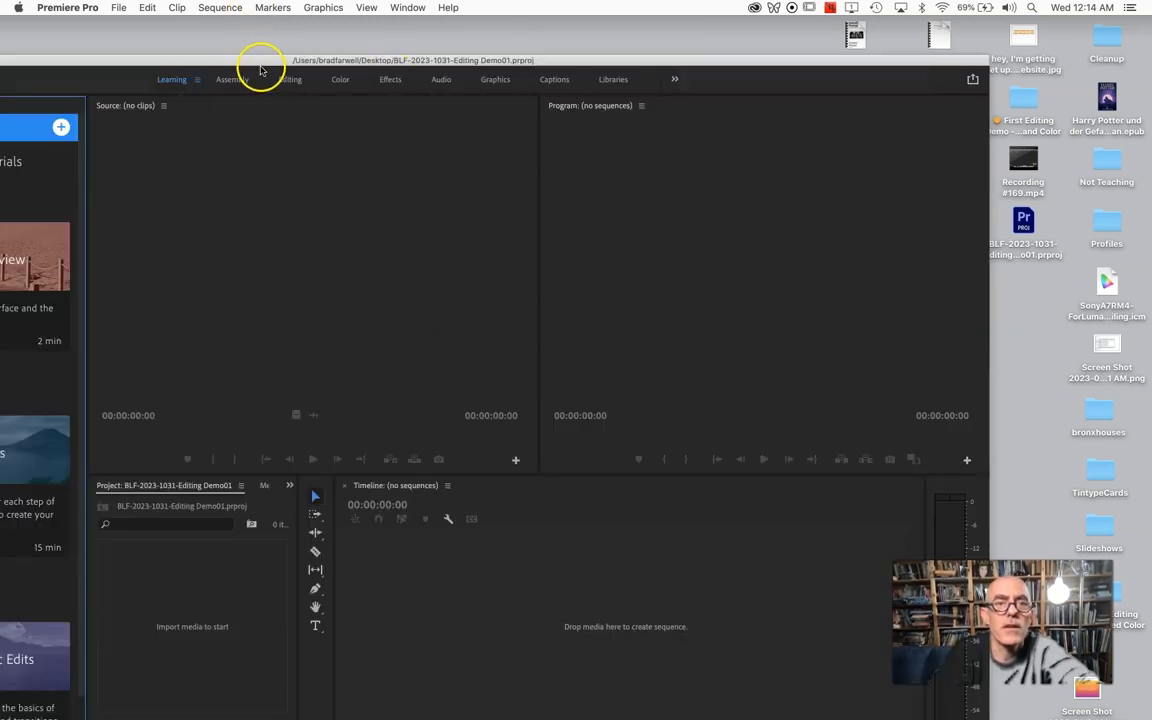
- Align the project window with the screen and switch to the Editing workspace
drag(262, 60, 425, 21)
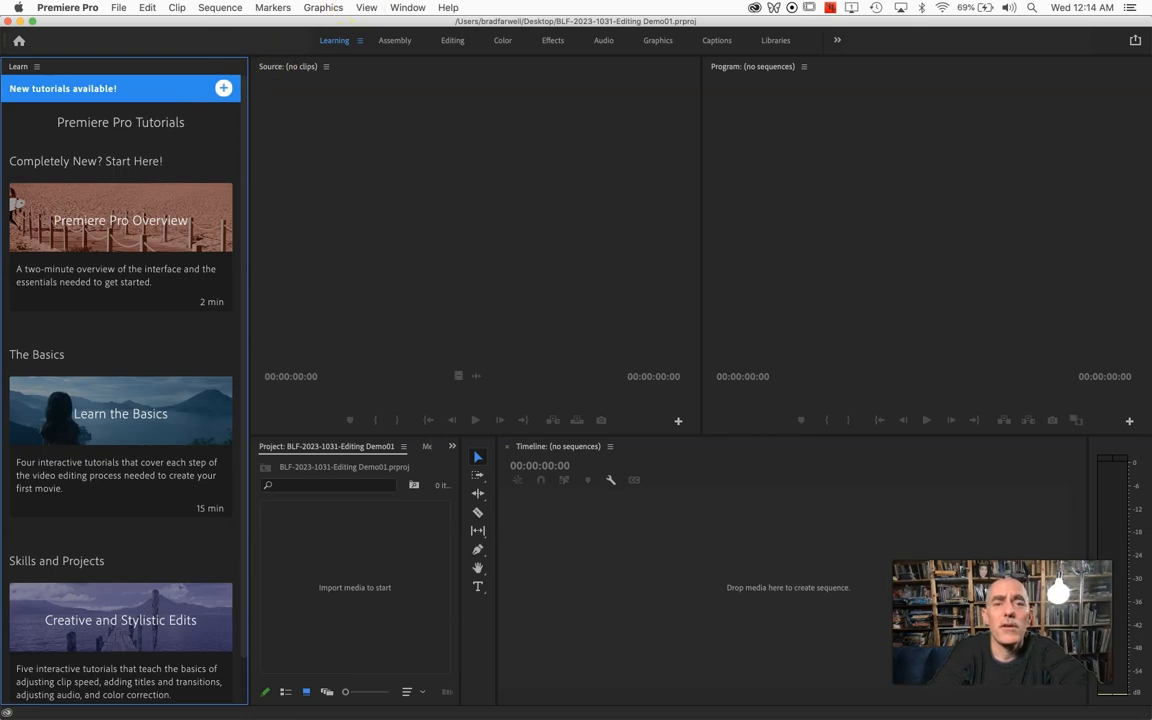
click(407, 7)
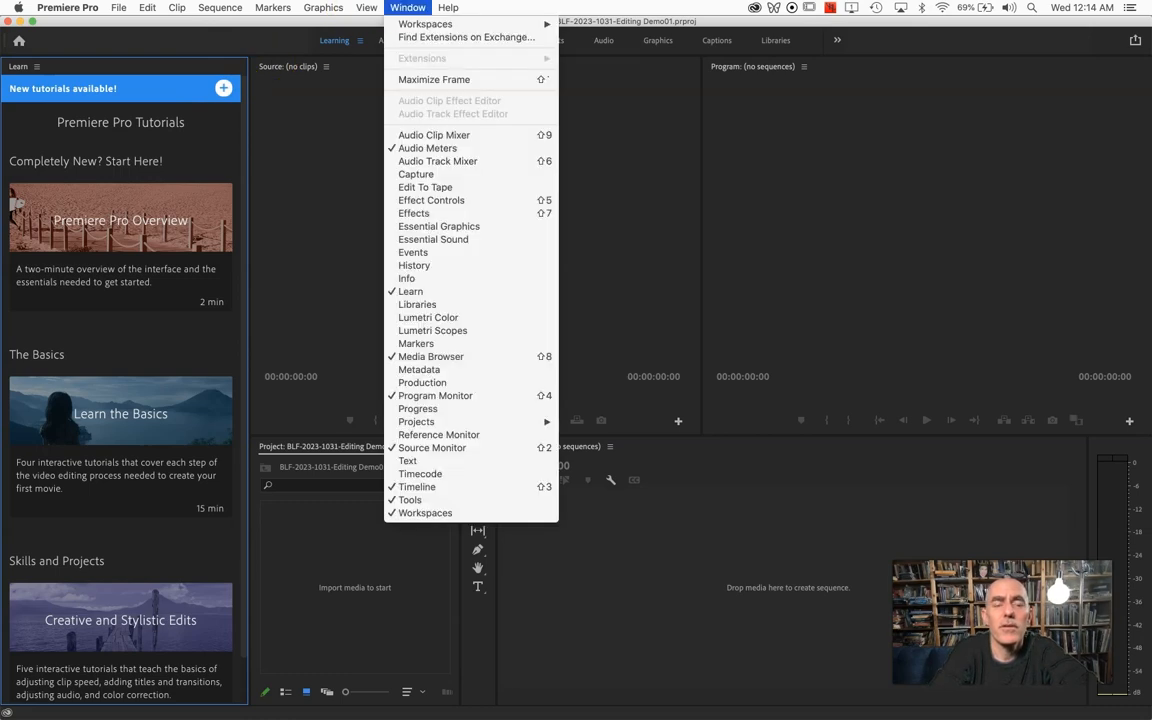
mouse_move(410, 23)
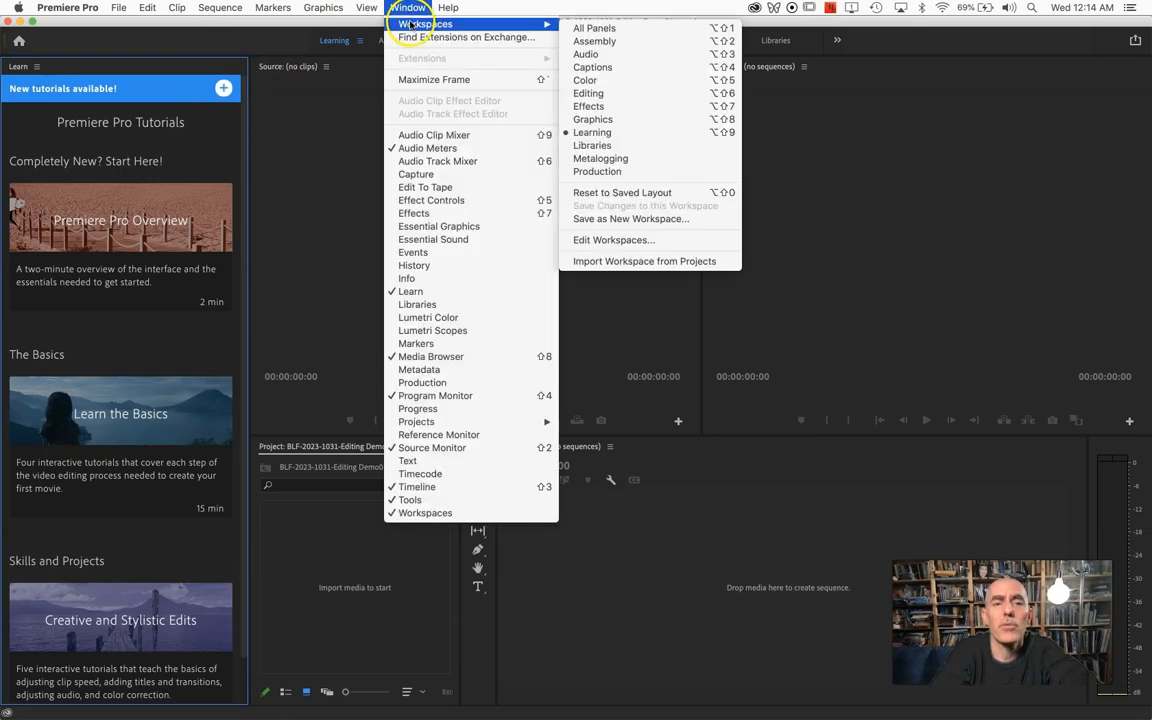
click(625, 93)
click(570, 73)
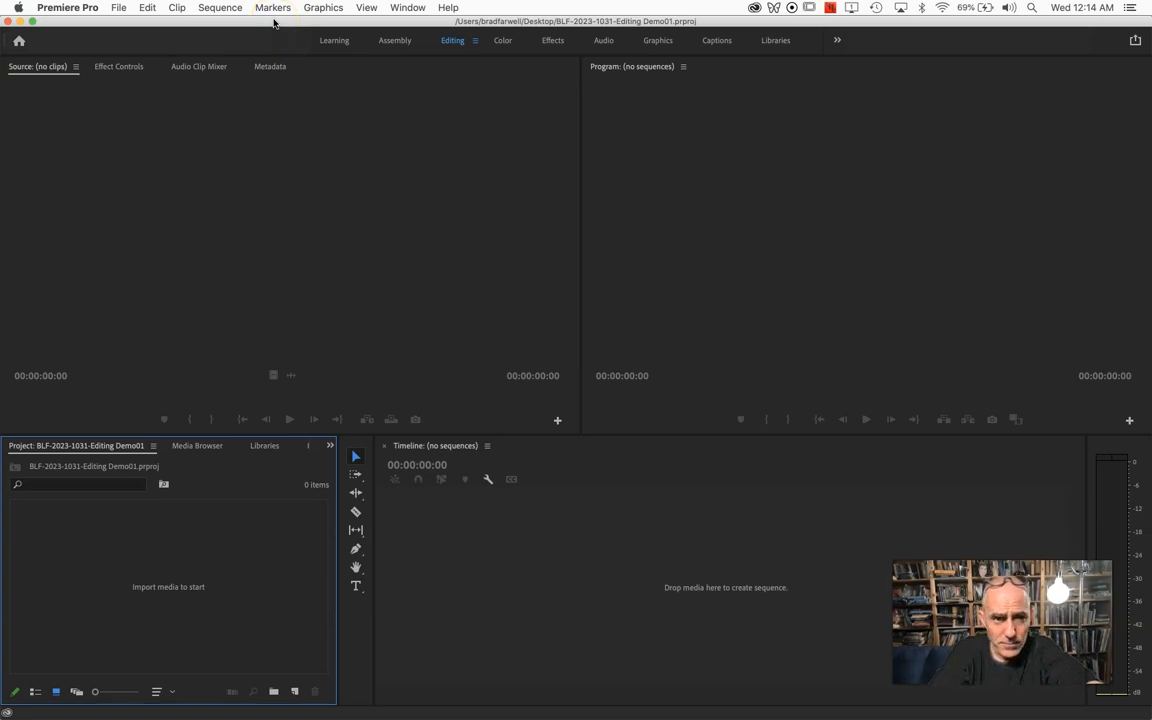
- Shift the project window aside and open the desktop folder "First Editing Demo - Camera Sound and Color" in a new Finder window
drag(274, 20, 365, 20)
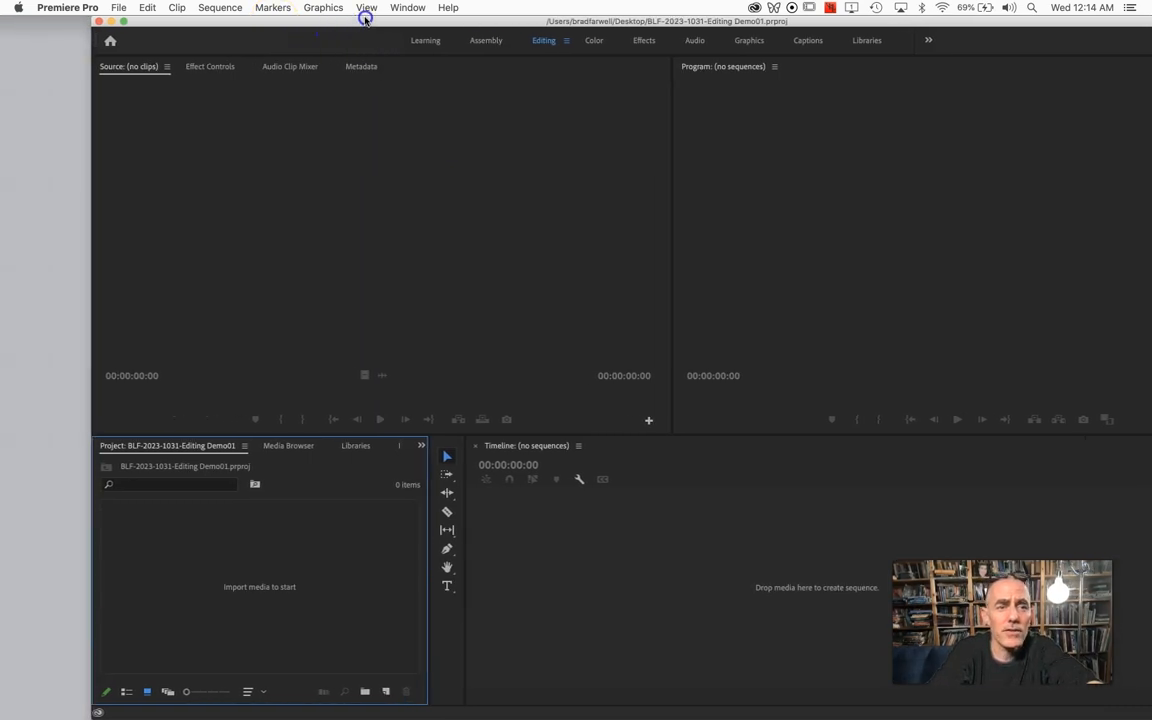
click(29, 123)
key(super+n)
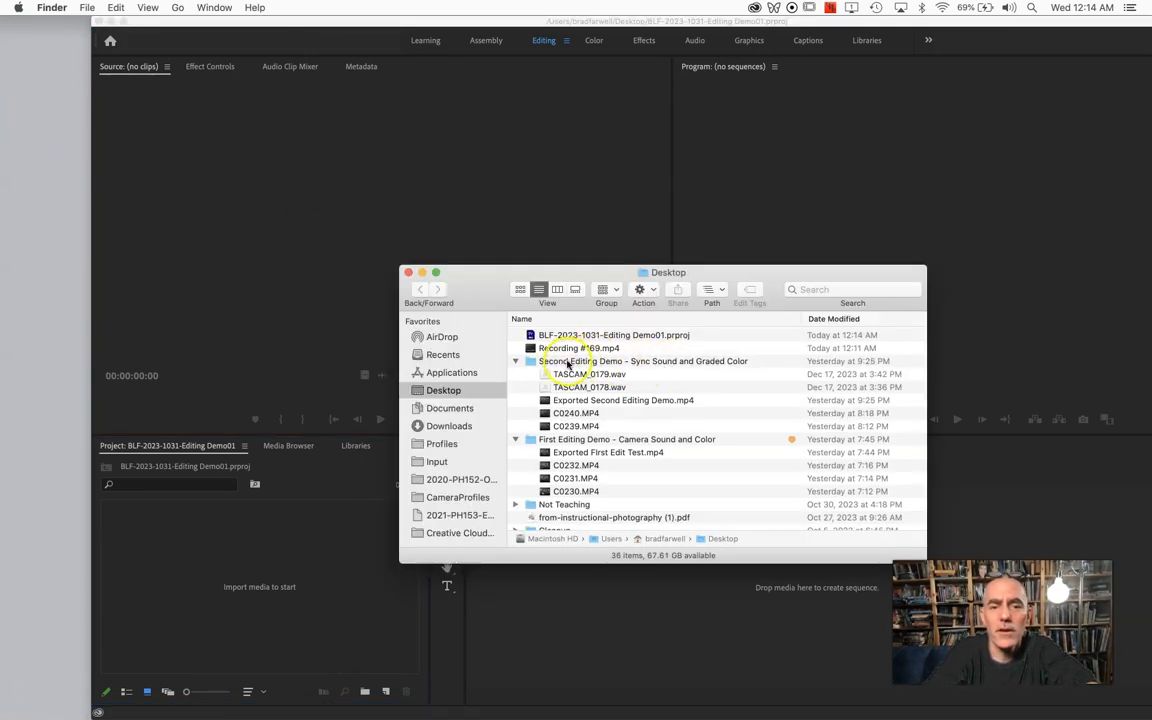
double_click(587, 440)
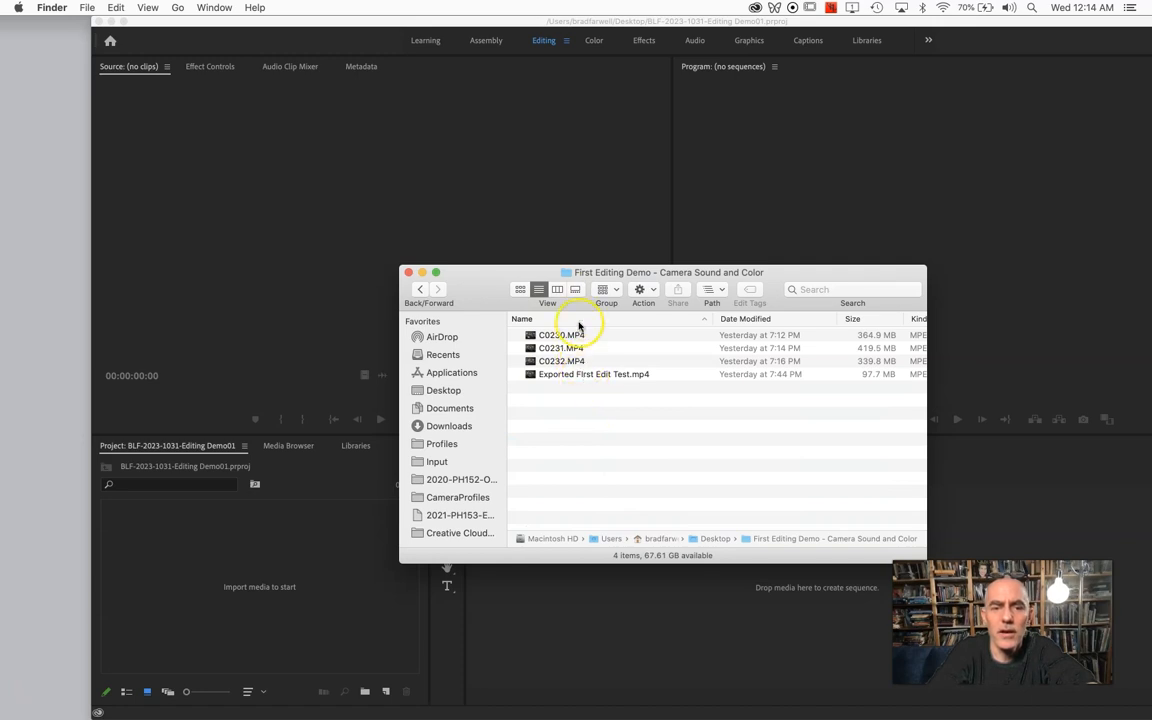
- Look through the camera clips in the folder and preview C0230.MP4
click(578, 335)
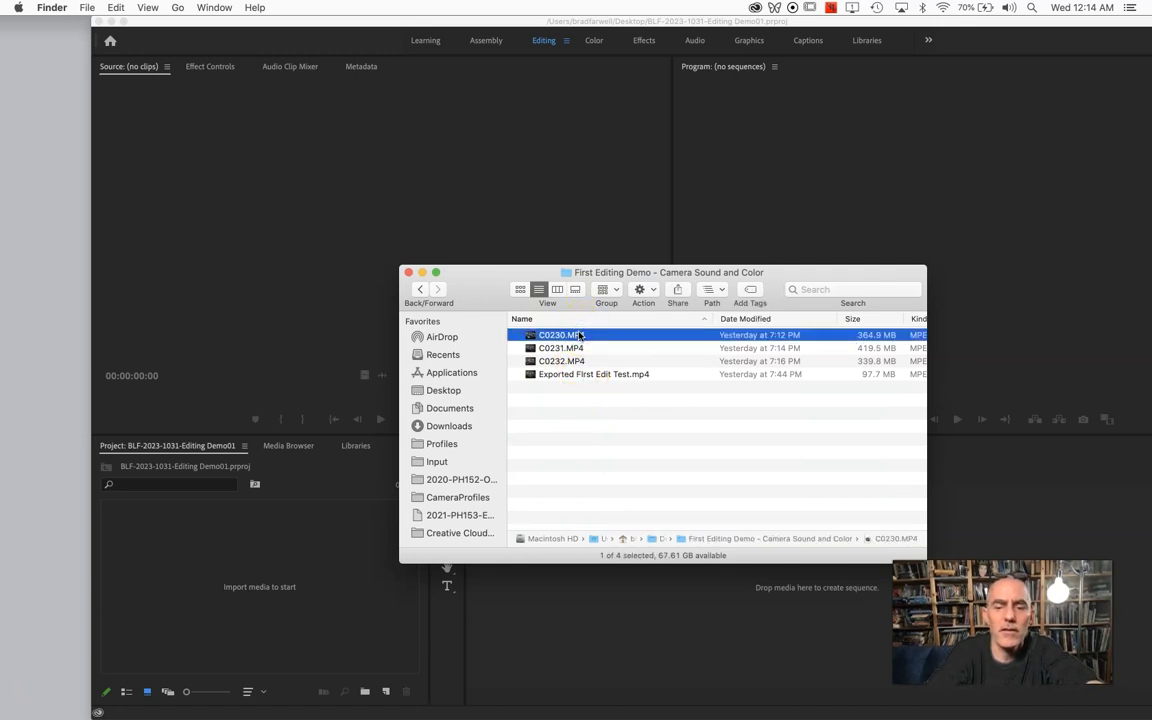
key(Down)
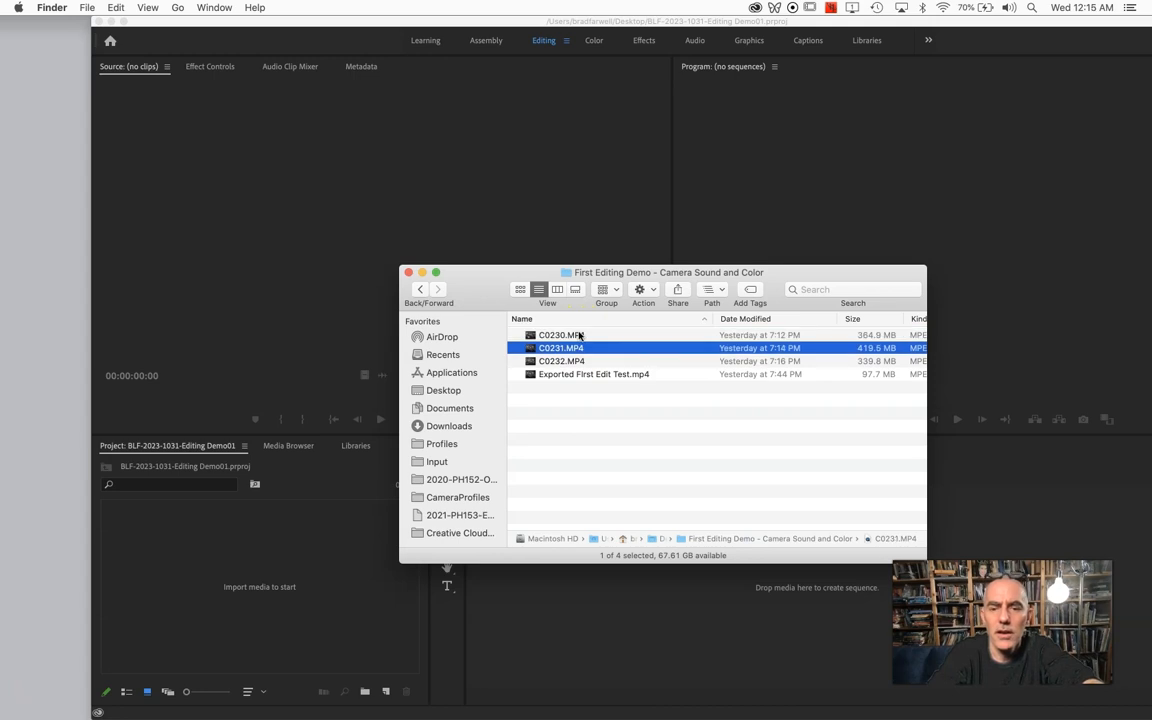
key(Down)
key(Up)
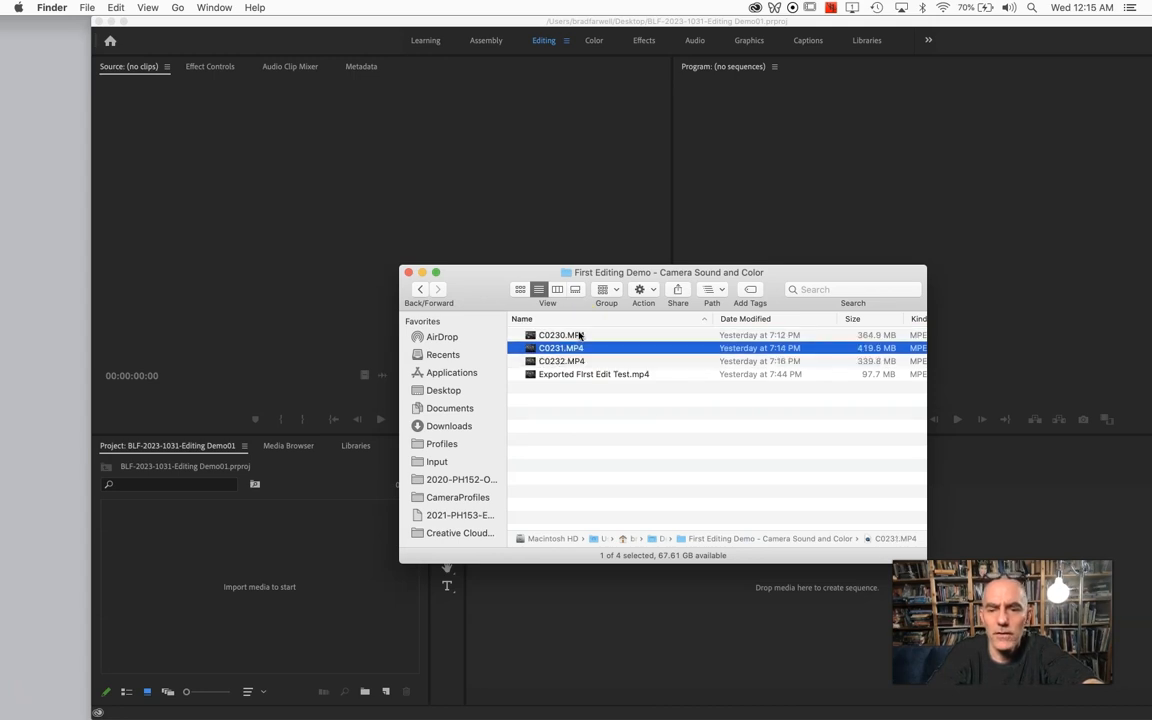
key(Up)
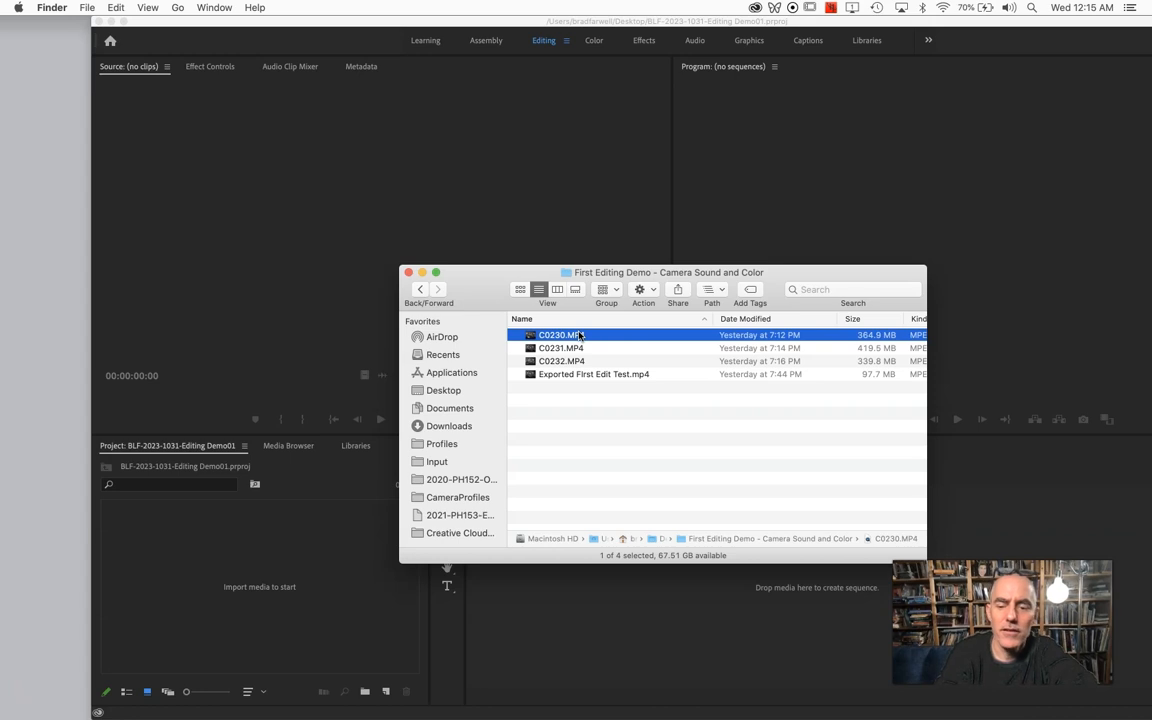
key(space)
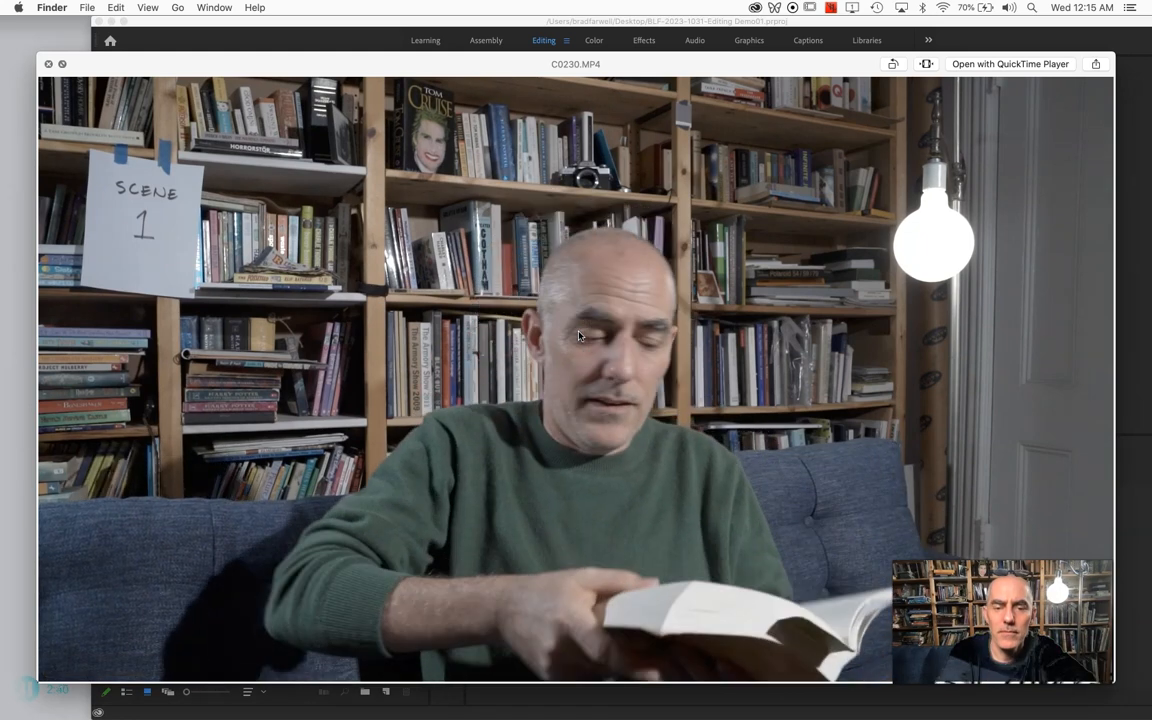
key(space)
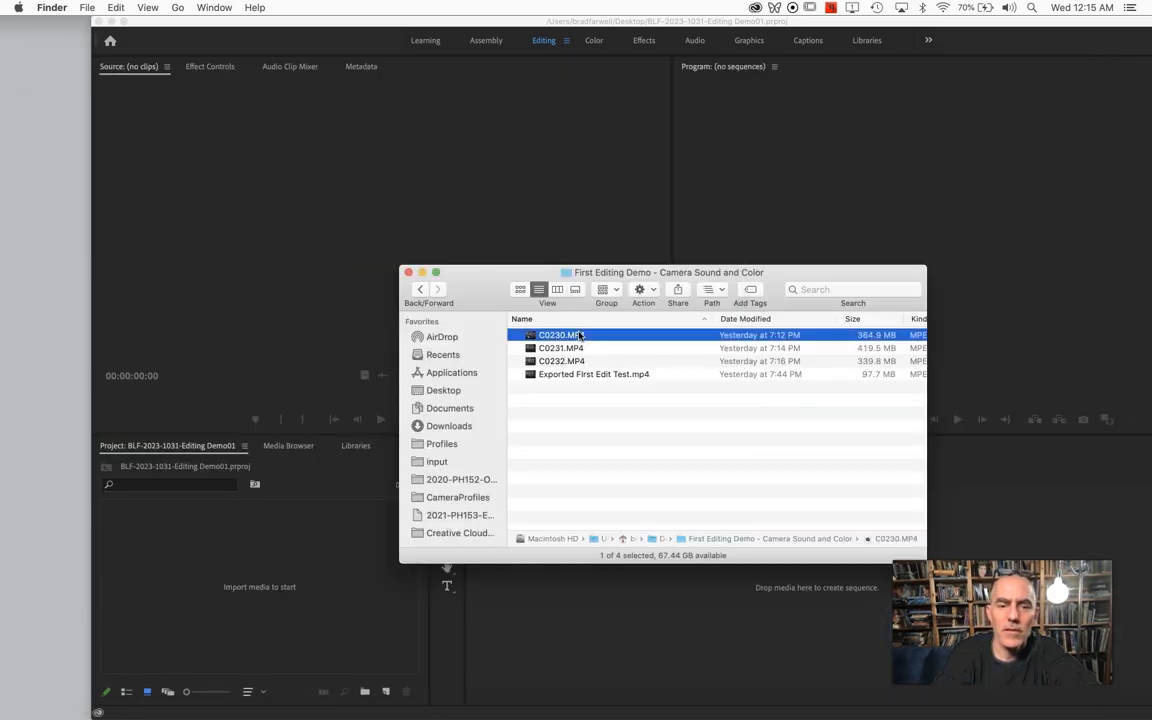
- Rename the clip C0230.MP4 as Poem Clip 2
click(580, 336)
text(Poem Clip)
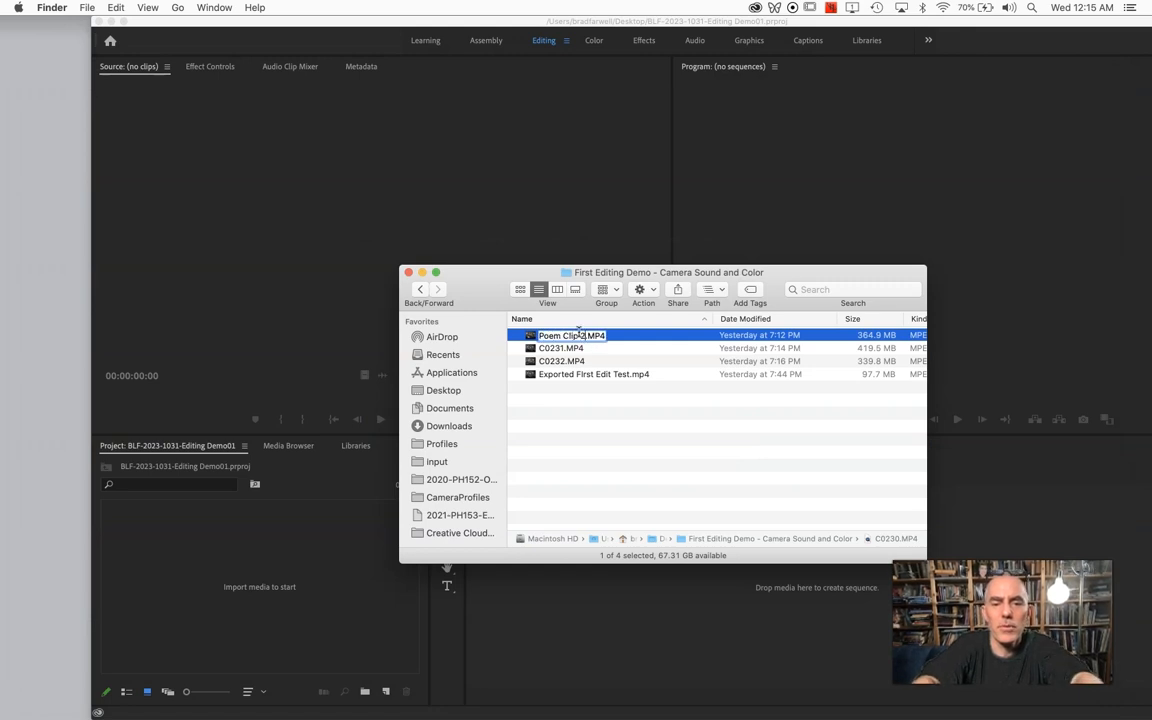
text( 2)
- Preview C0231.MP4 and rename it as Poem Clip 1
click(575, 348)
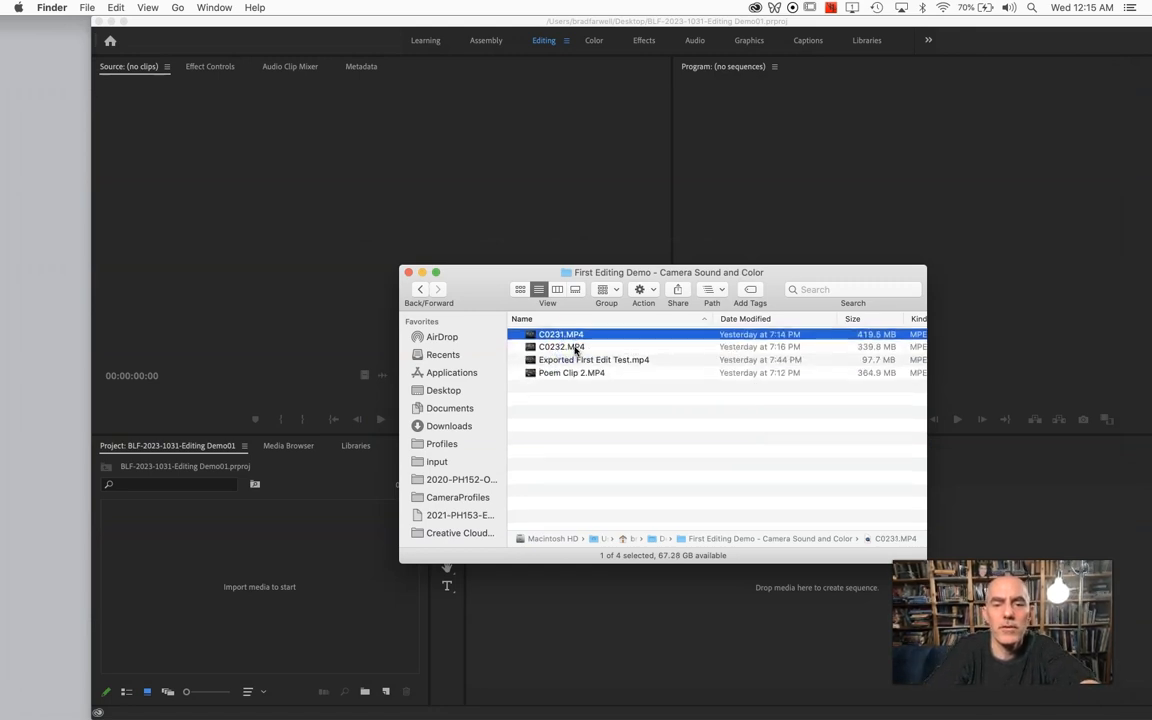
key(space)
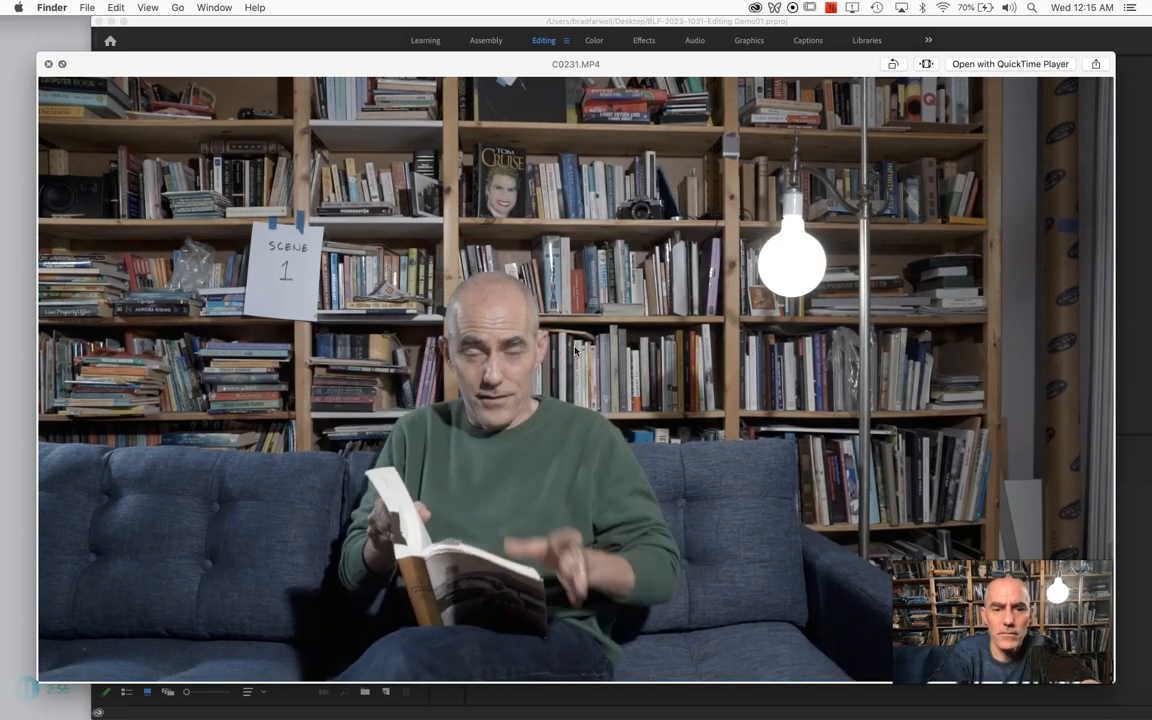
key(space)
key(Return)
text(Poem Clip 1.MP4)
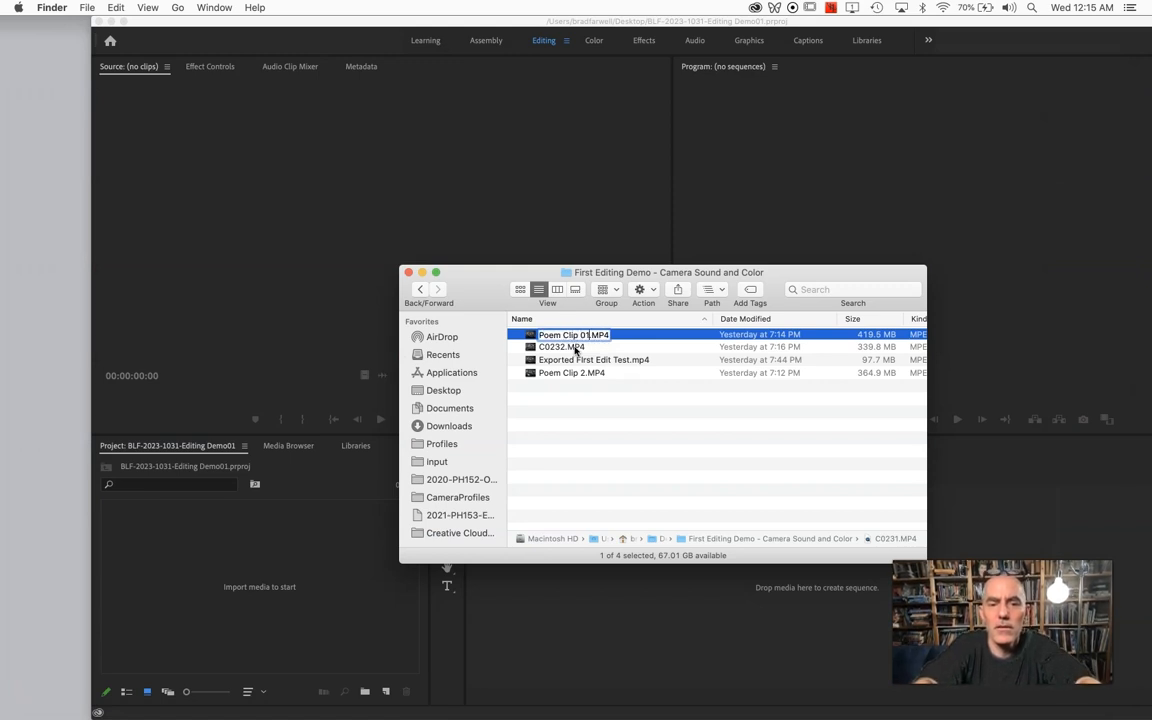
- Rename the remaining camera clip, C0232.MP4, as Poem Clip3
click(567, 348)
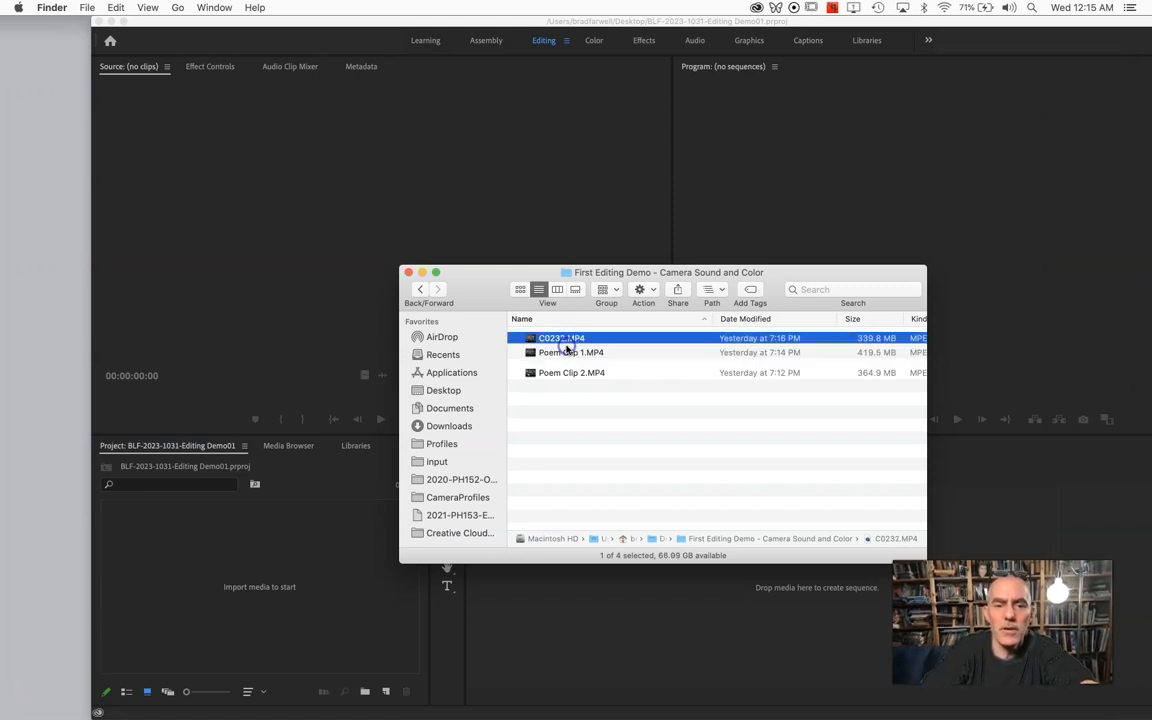
key(Down)
key(Down)
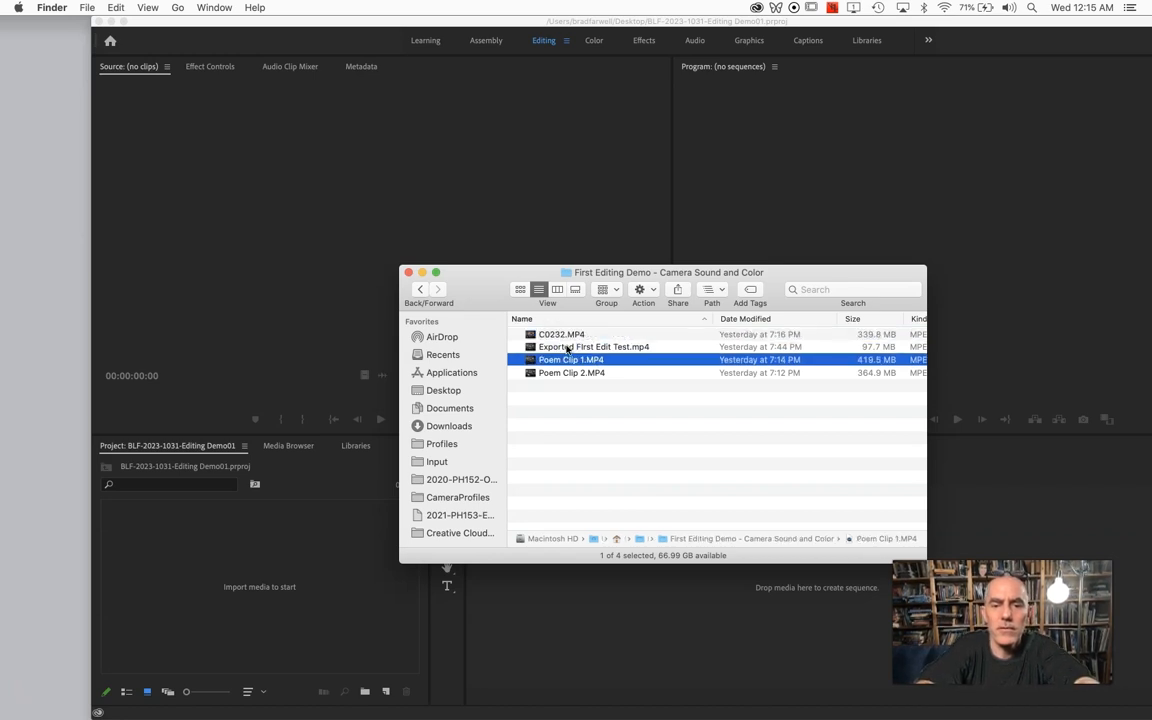
key(Up)
key(Up)
key(Return)
text(Poem Clip)
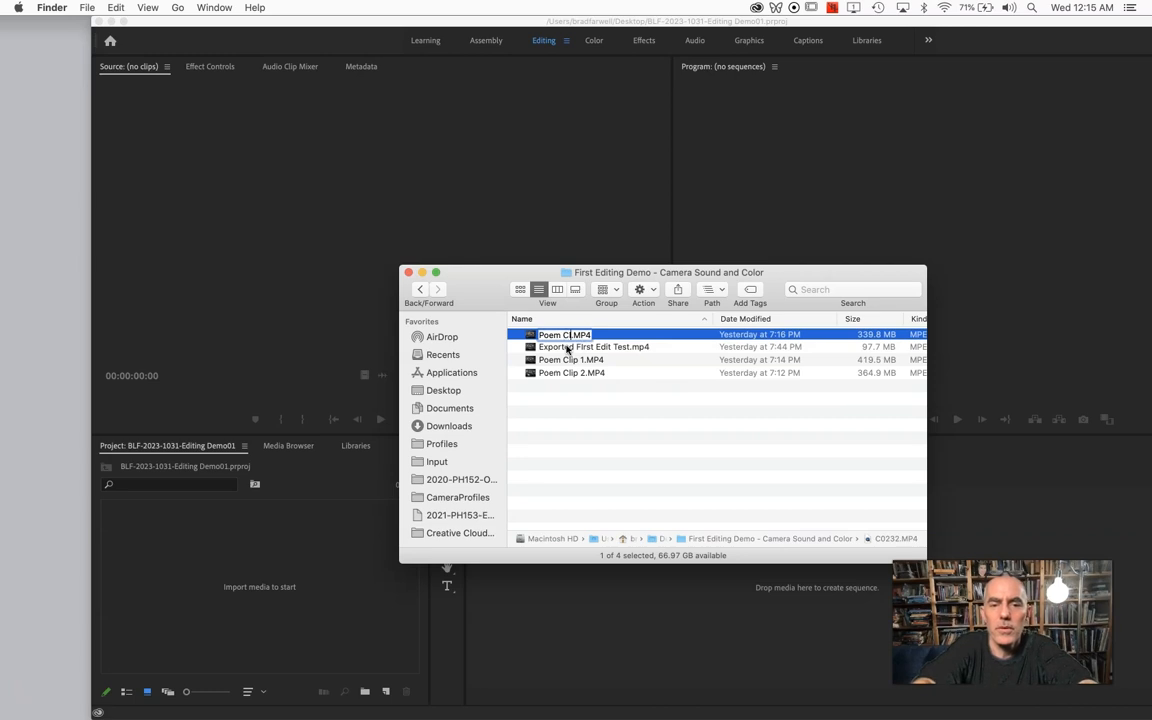
text(3)
key(Return)
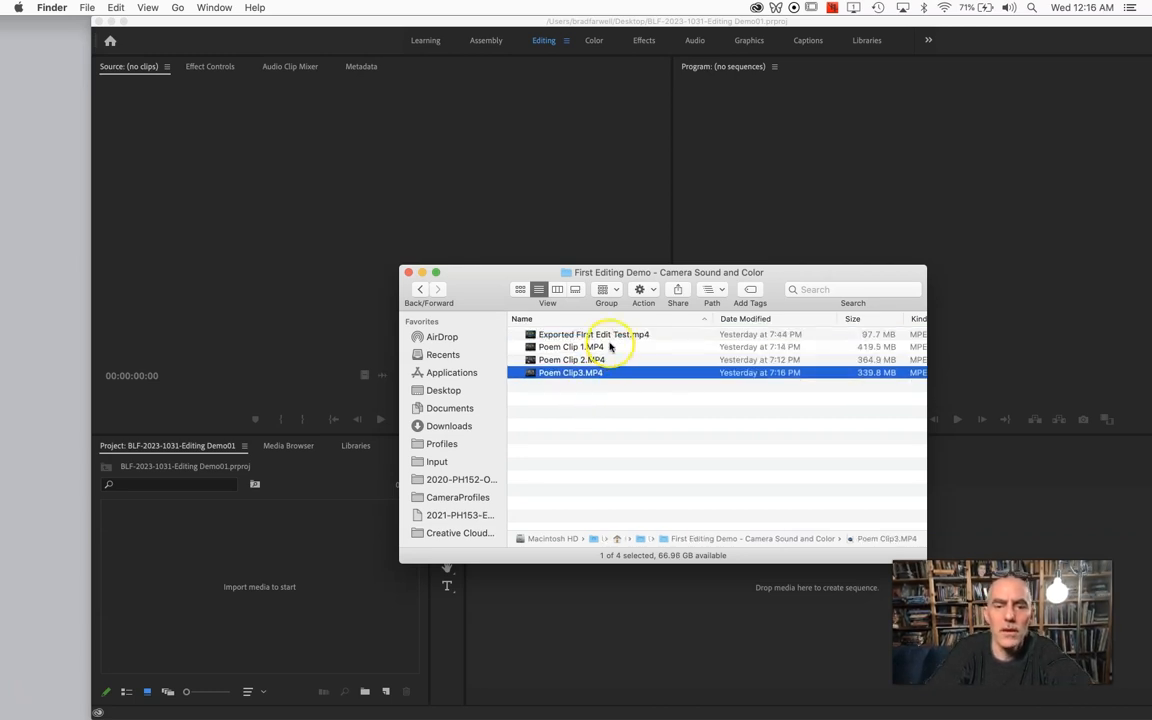
- Import the three Poem Clip files from Finder into the Premiere Pro project and make the project window fill the screen again
click(591, 346)
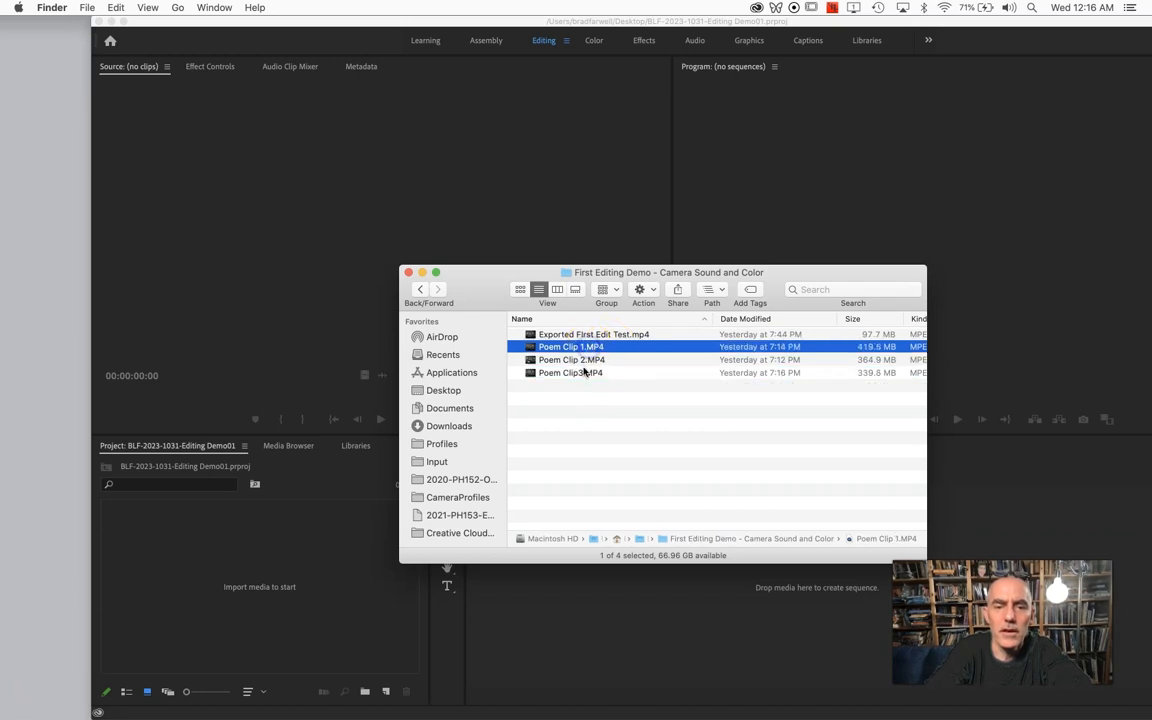
shift+click(585, 372)
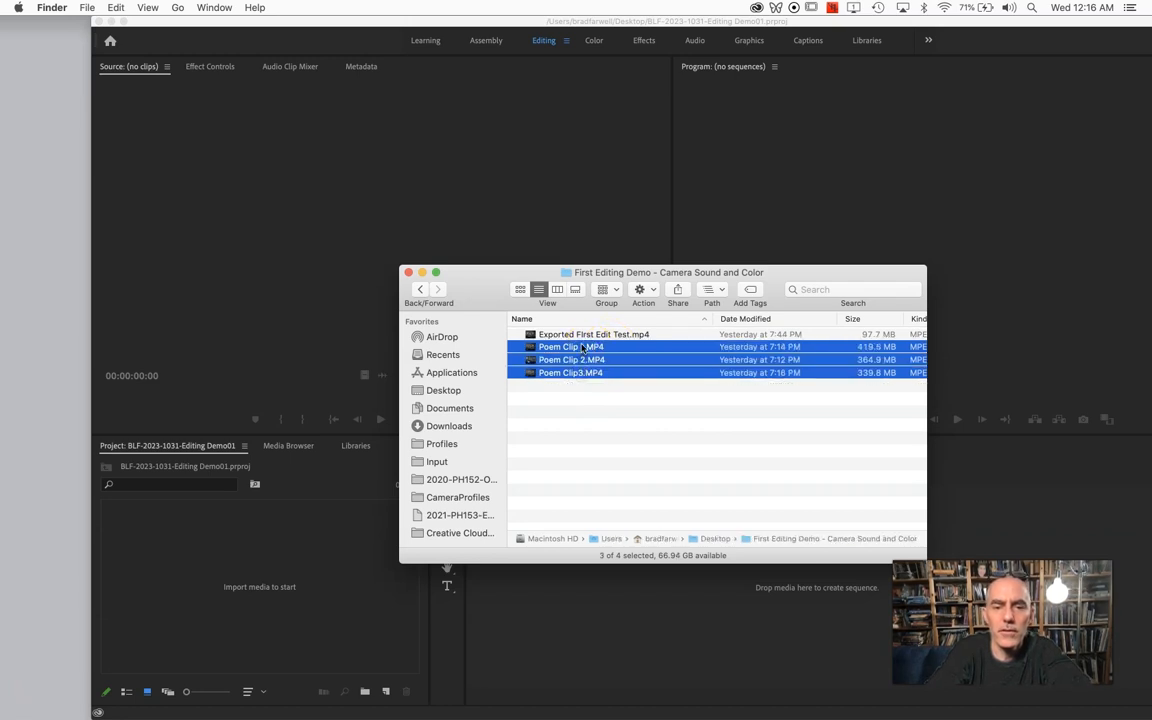
drag(583, 347, 281, 549)
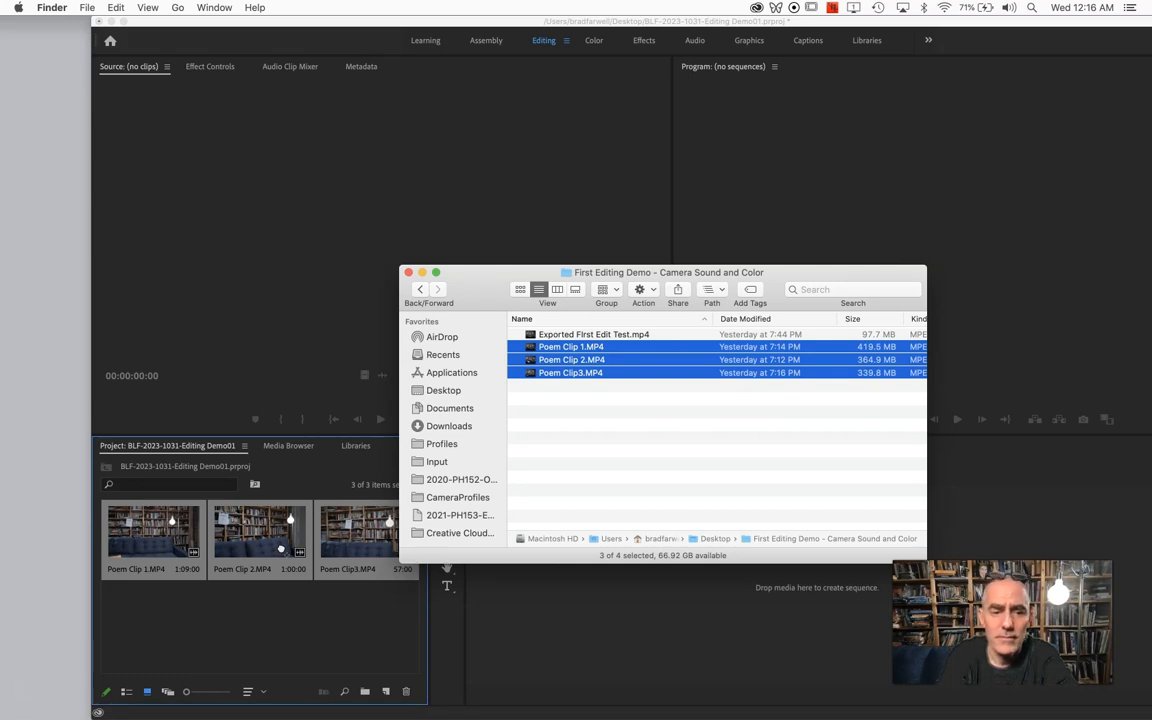
click(256, 607)
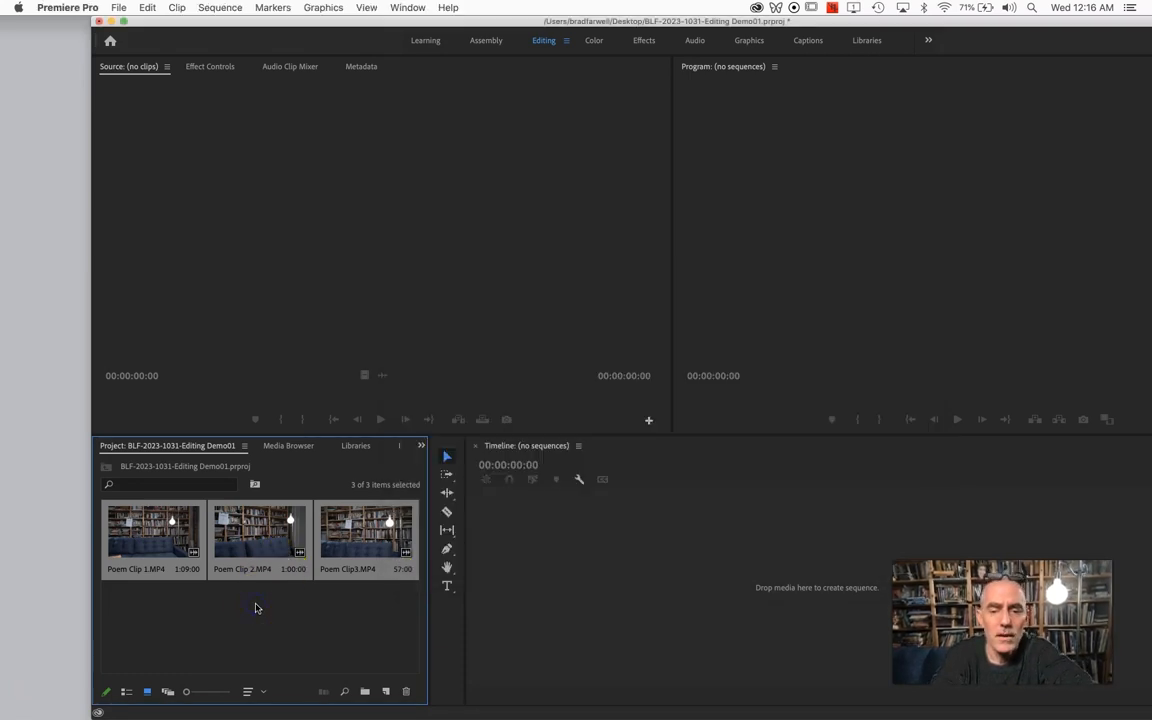
double_click(298, 17)
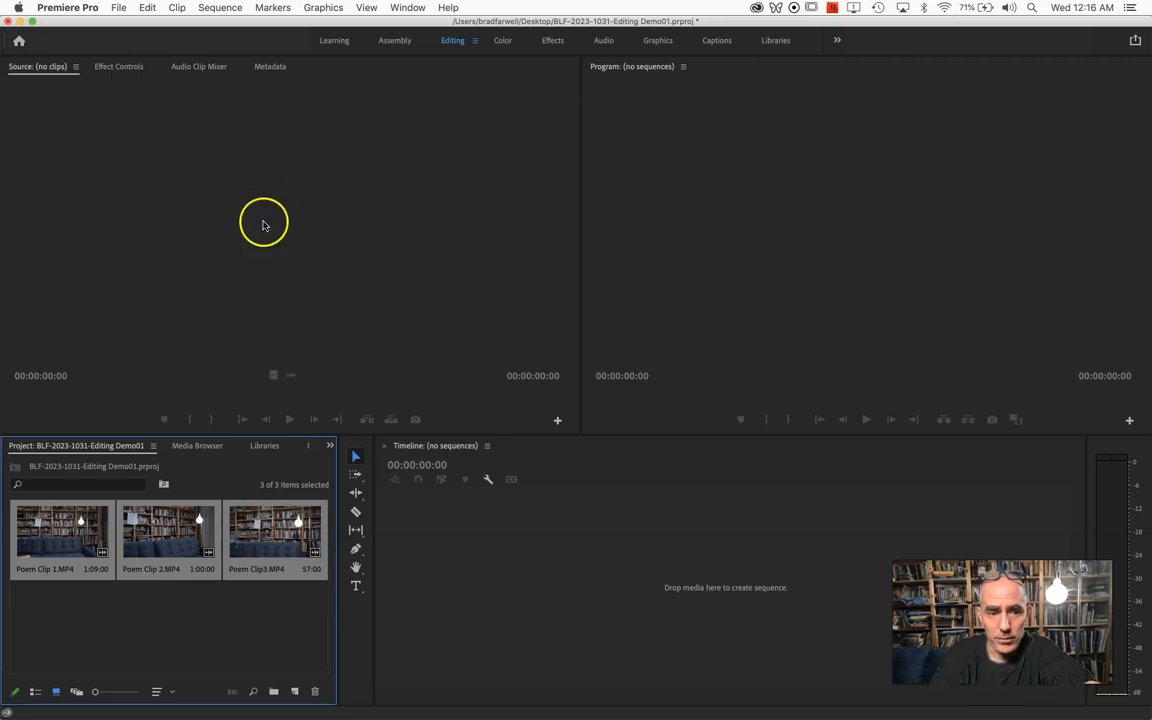
- Deselect the imported clips, look over the Libraries and Media Browser contents, and return to the project's clips
click(190, 610)
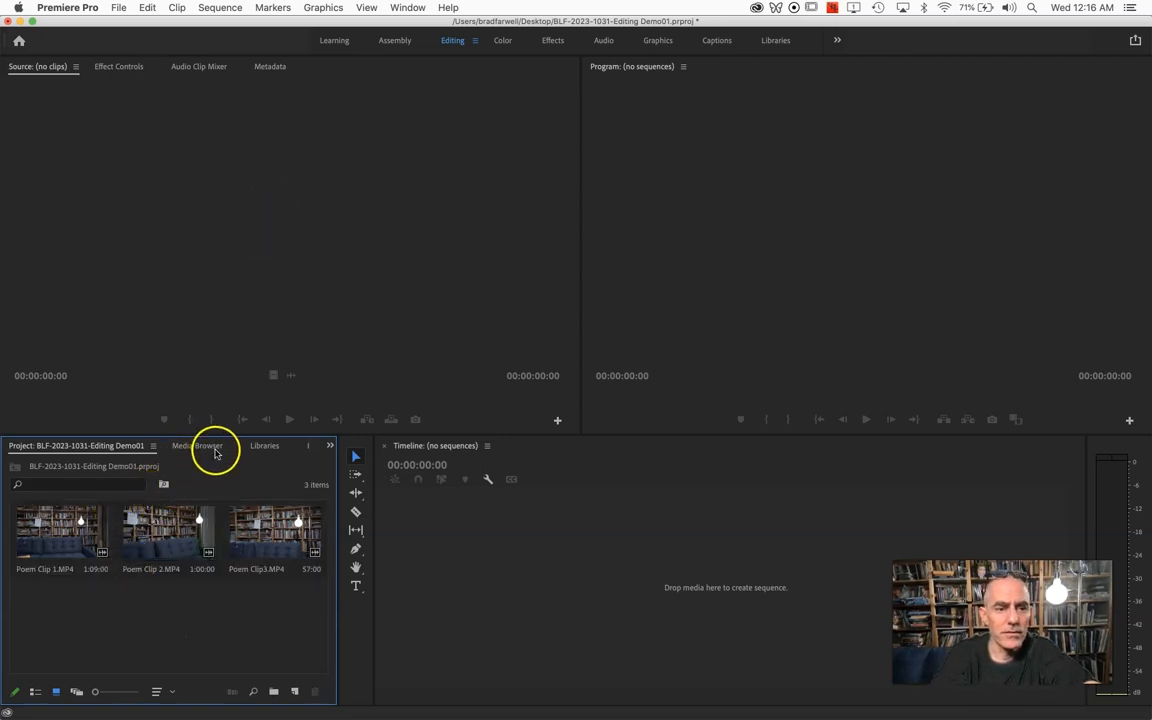
click(255, 450)
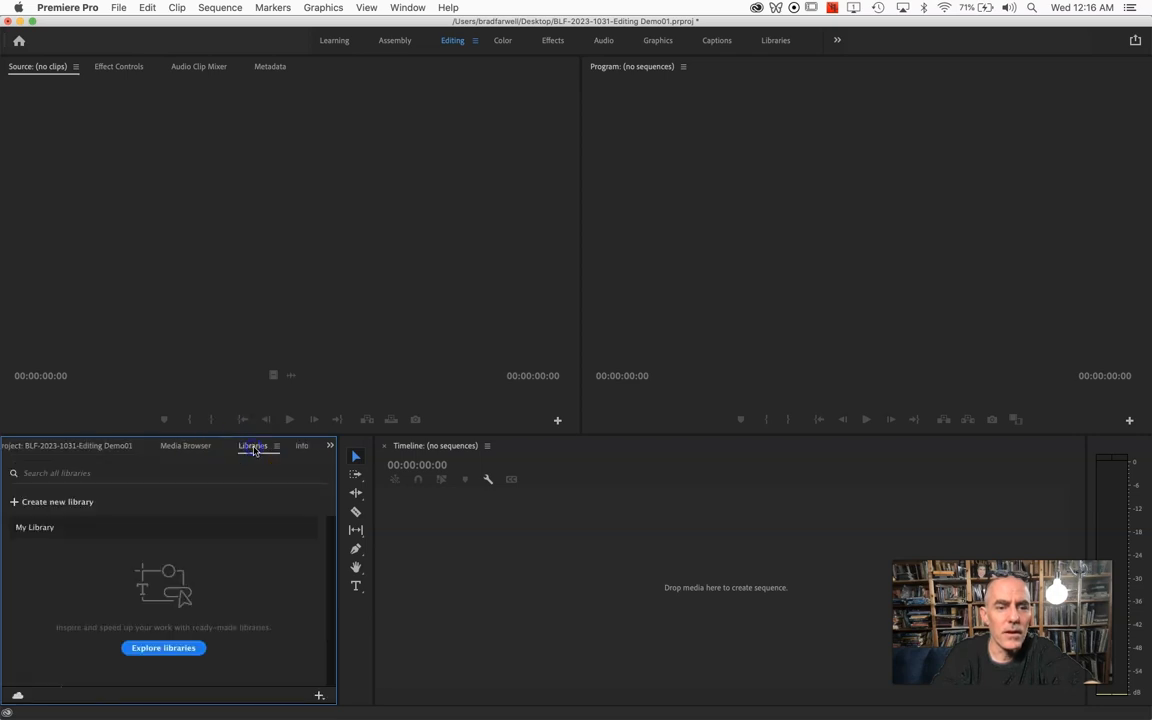
click(200, 447)
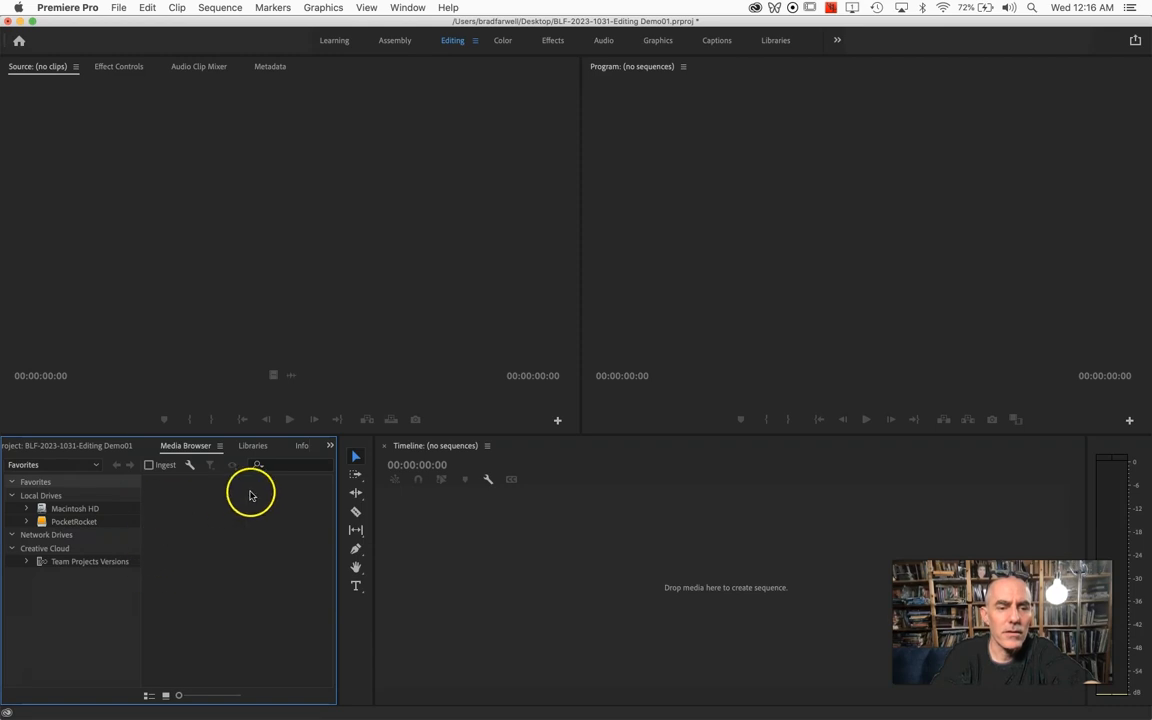
click(329, 446)
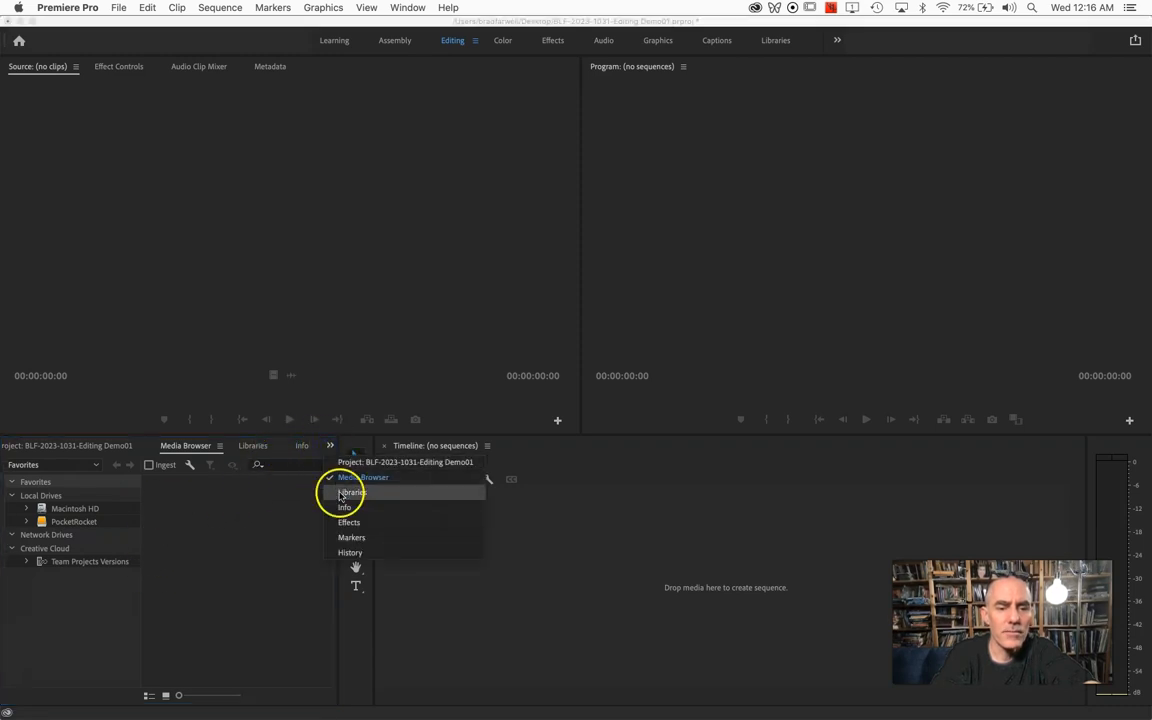
click(348, 521)
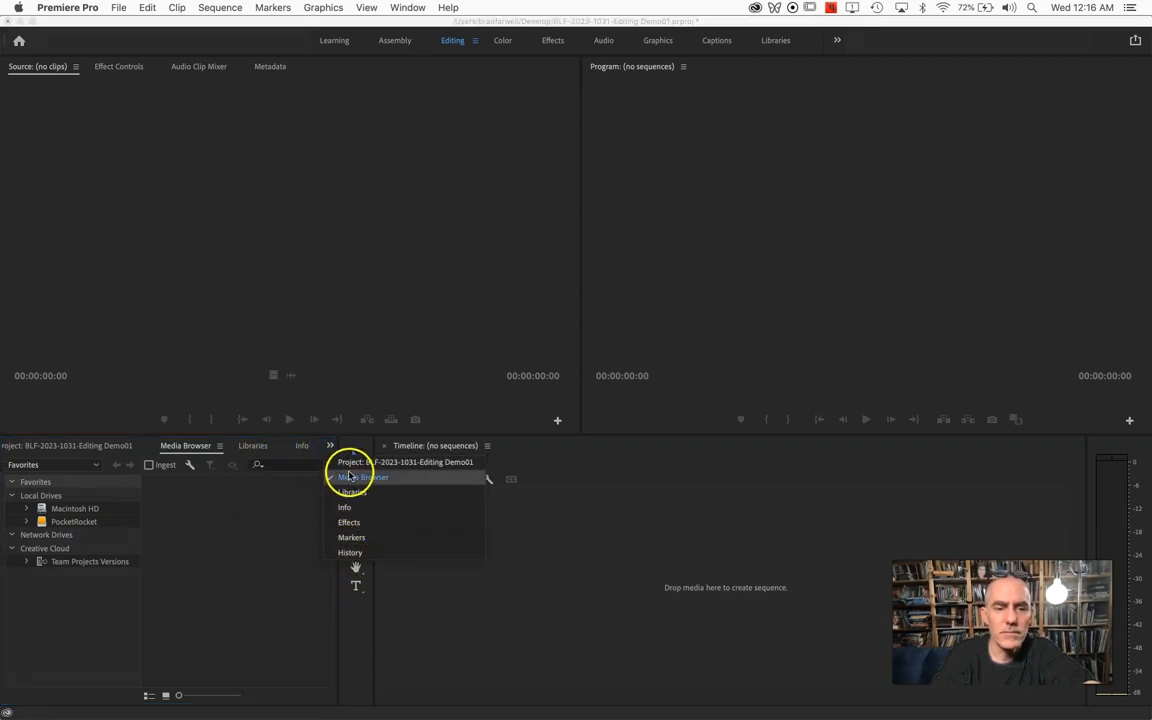
click(352, 465)
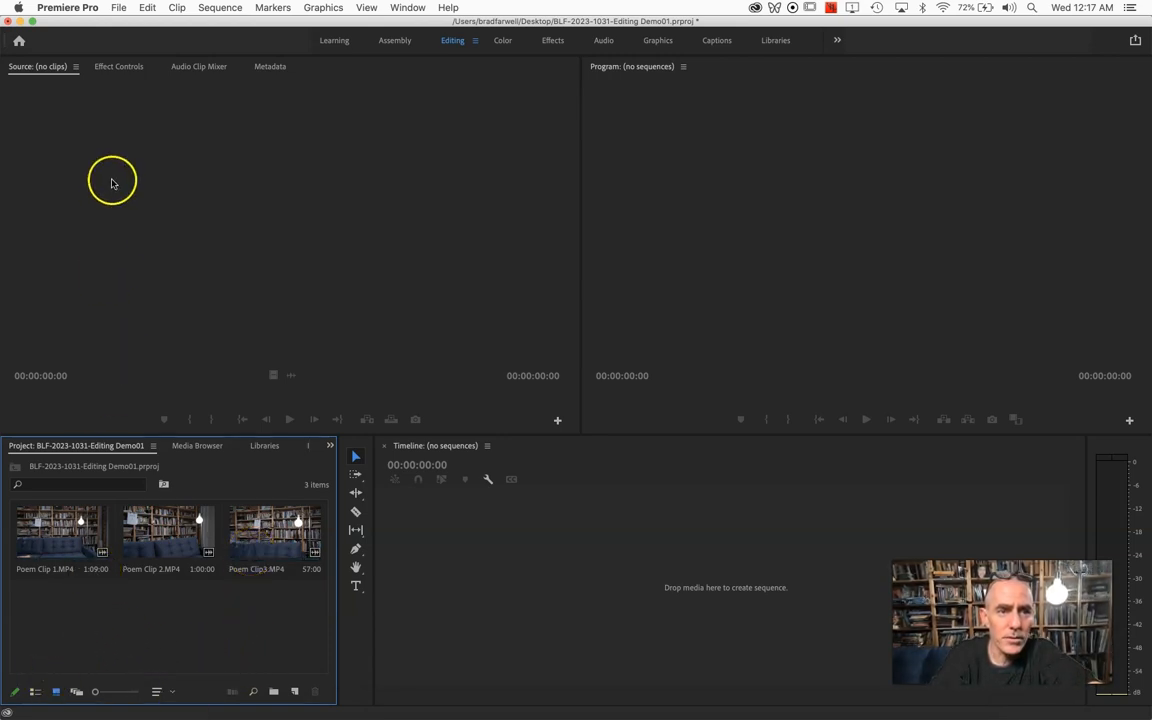
- Show the project's imported clips as a list and move the project window back to fill the screen
drag(126, 27, 167, 21)
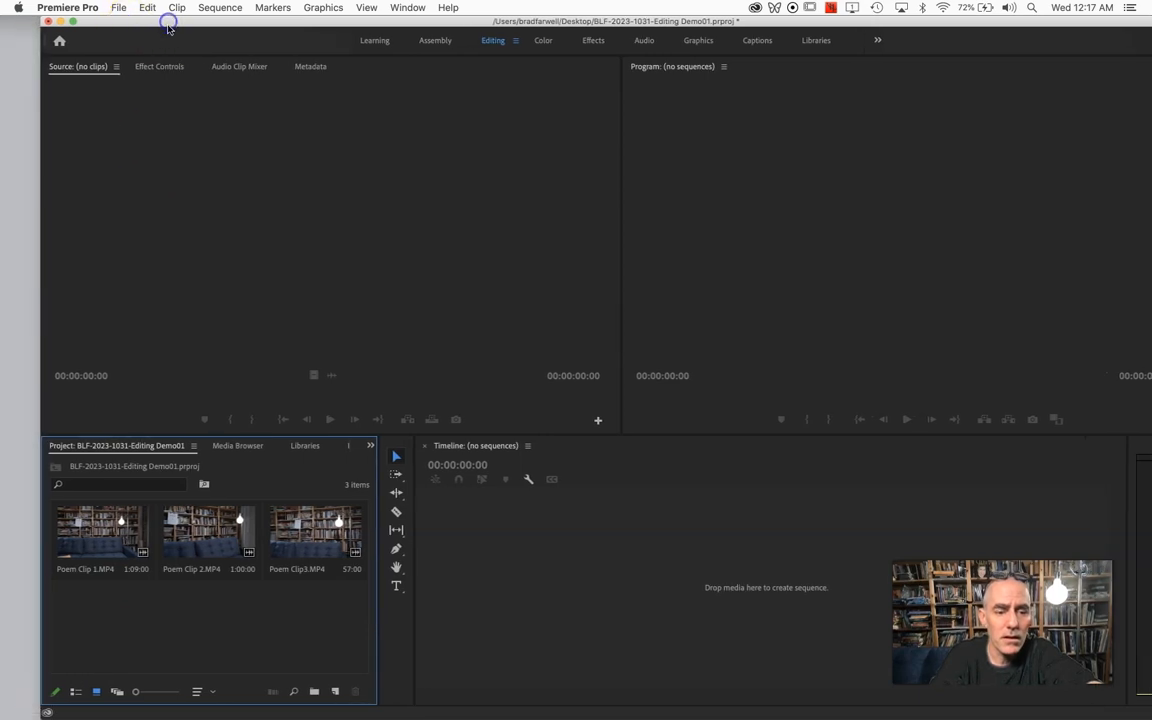
key(super+Tab)
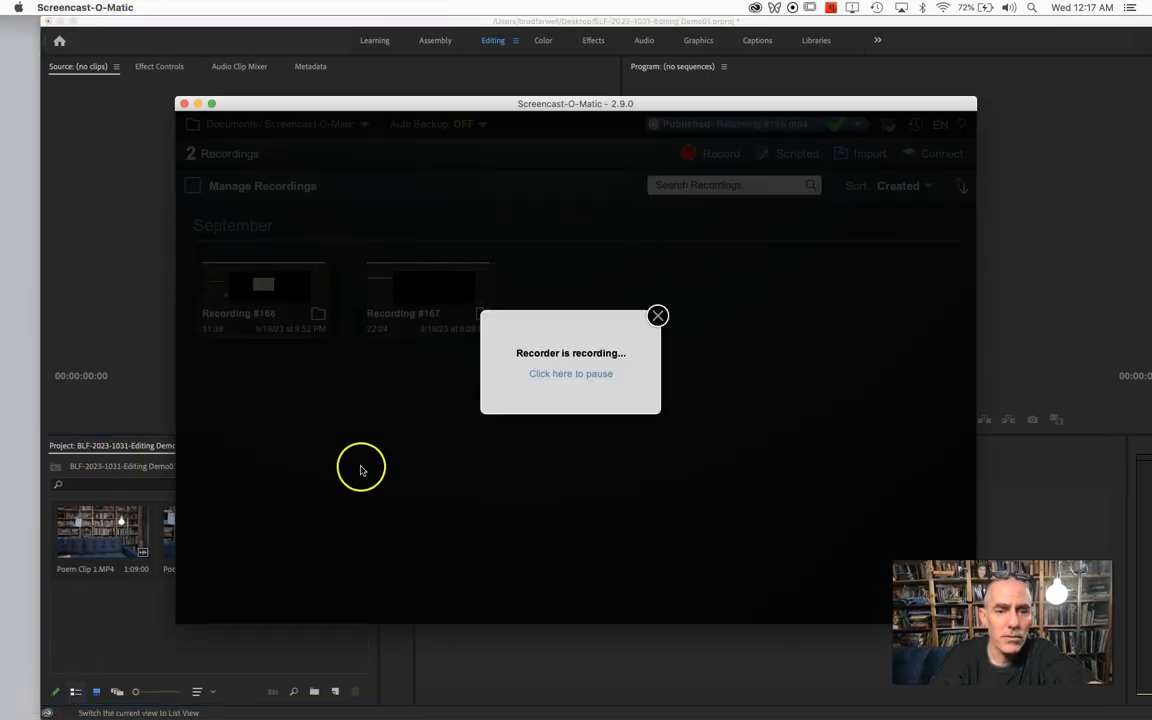
click(125, 617)
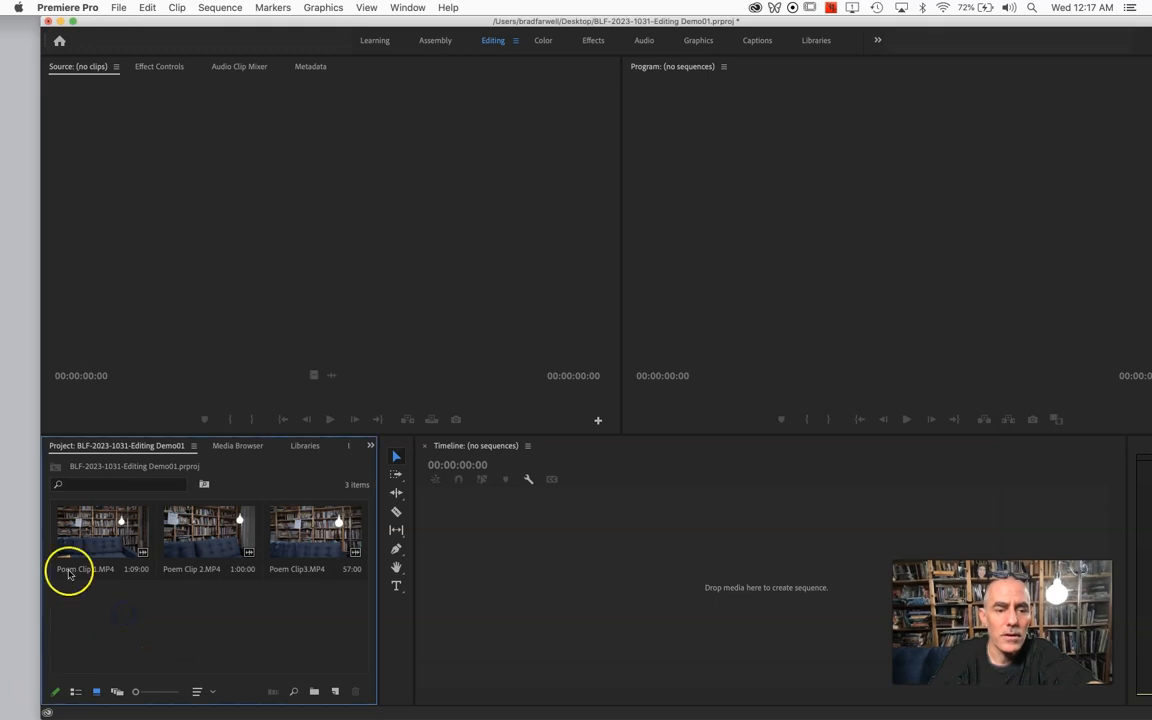
drag(171, 28, 207, 26)
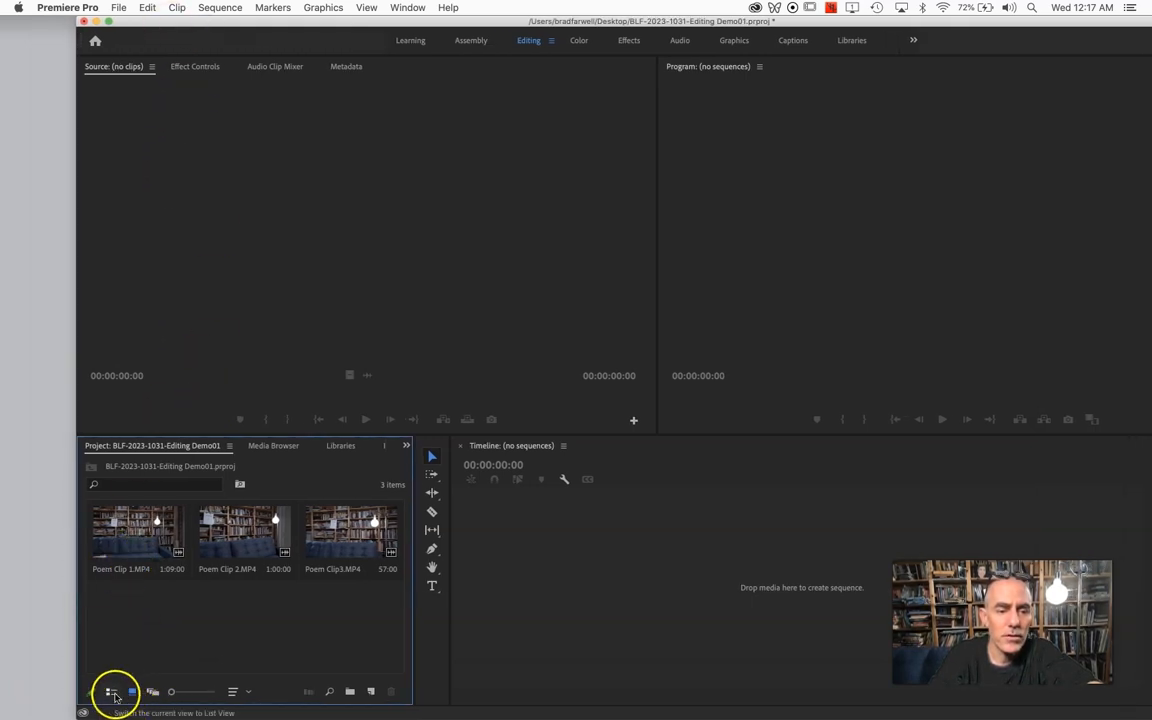
click(116, 693)
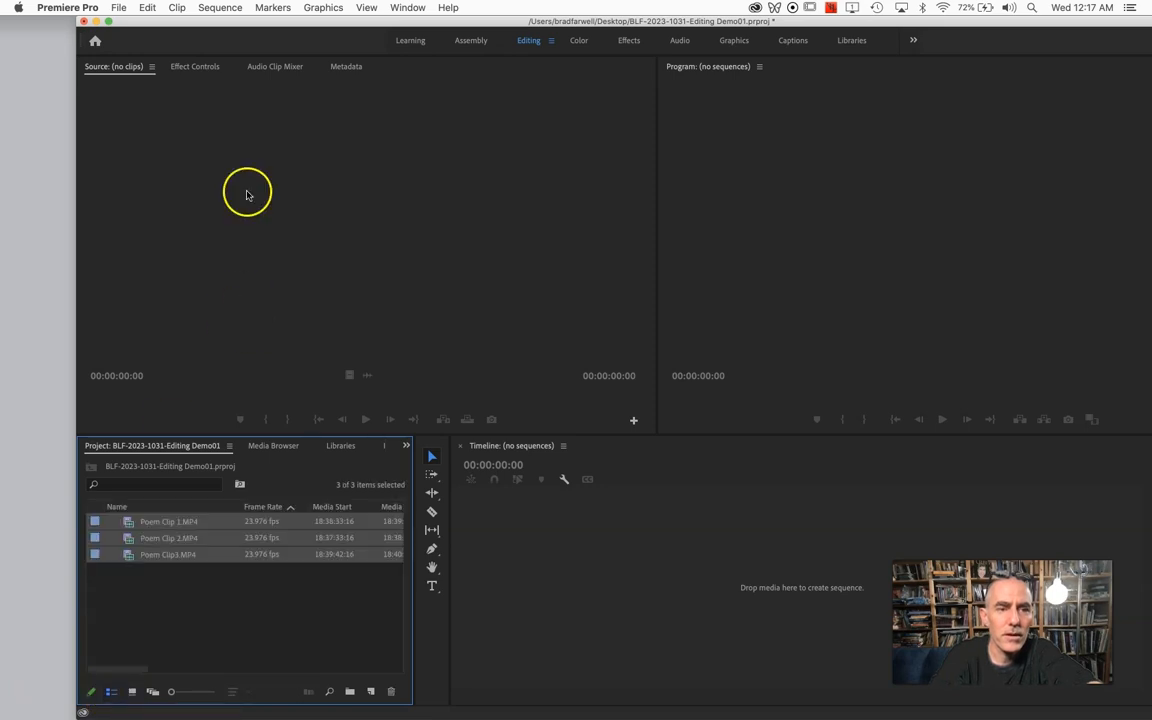
drag(265, 17, 190, 17)
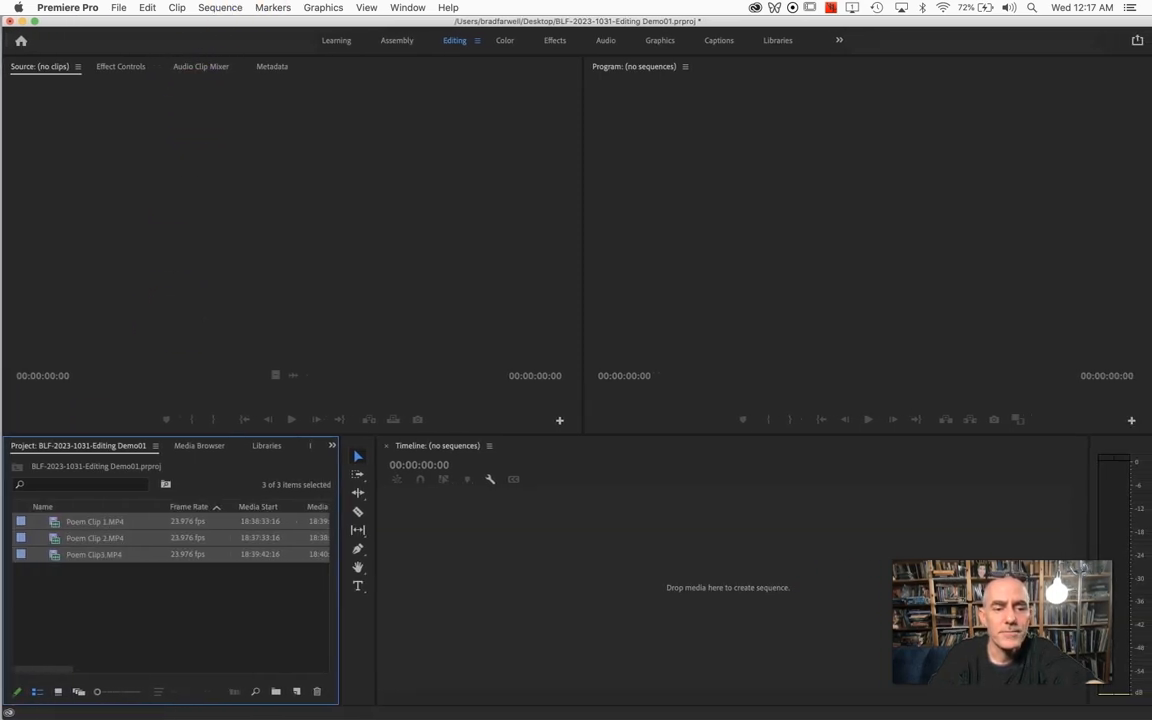
- Load Poem Clip 1.MP4 as the source clip and scrub and play through it to review the reading
click(98, 572)
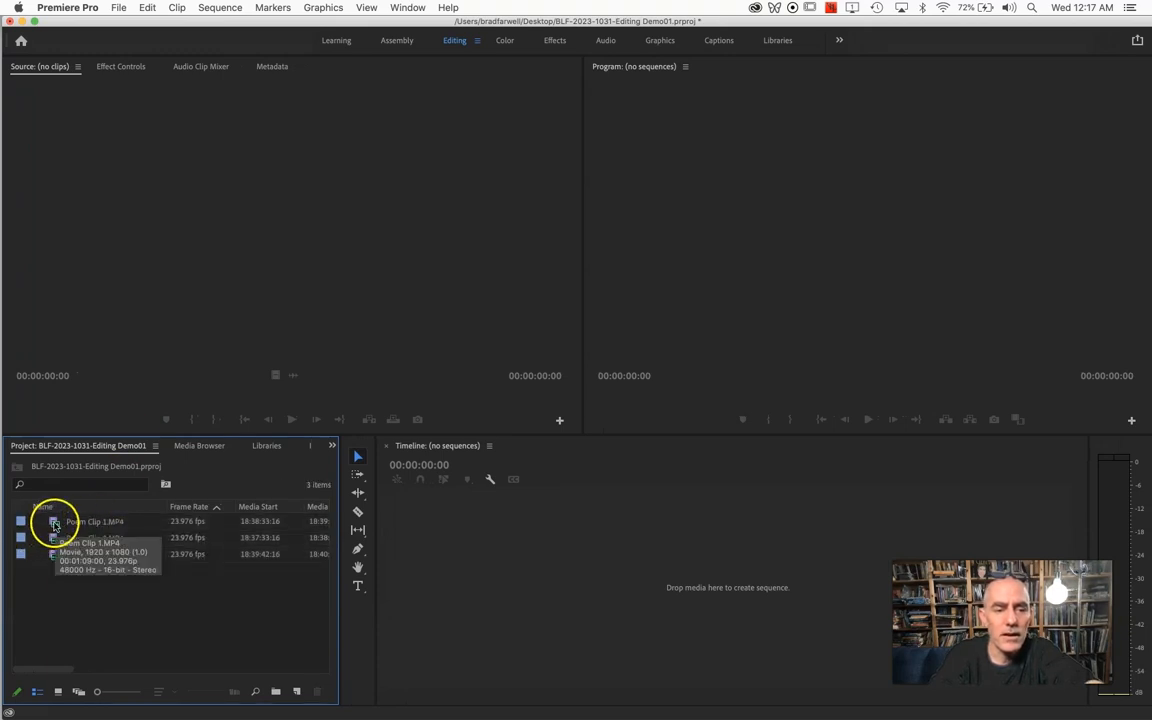
double_click(55, 523)
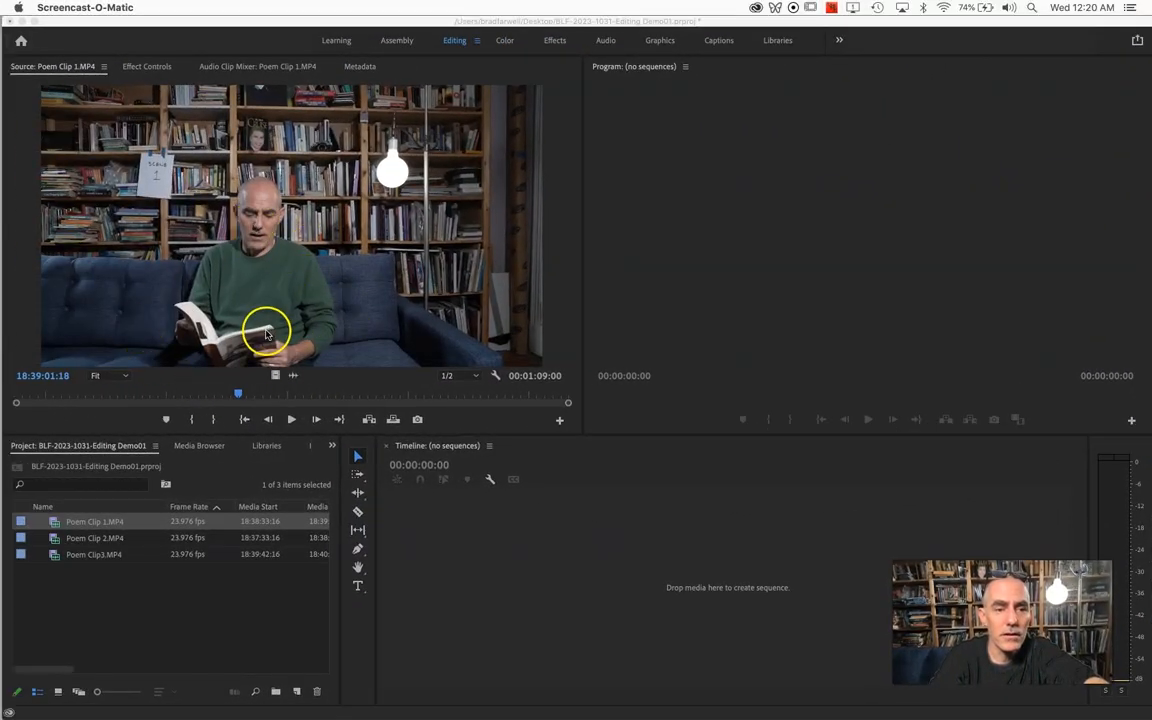
click(238, 395)
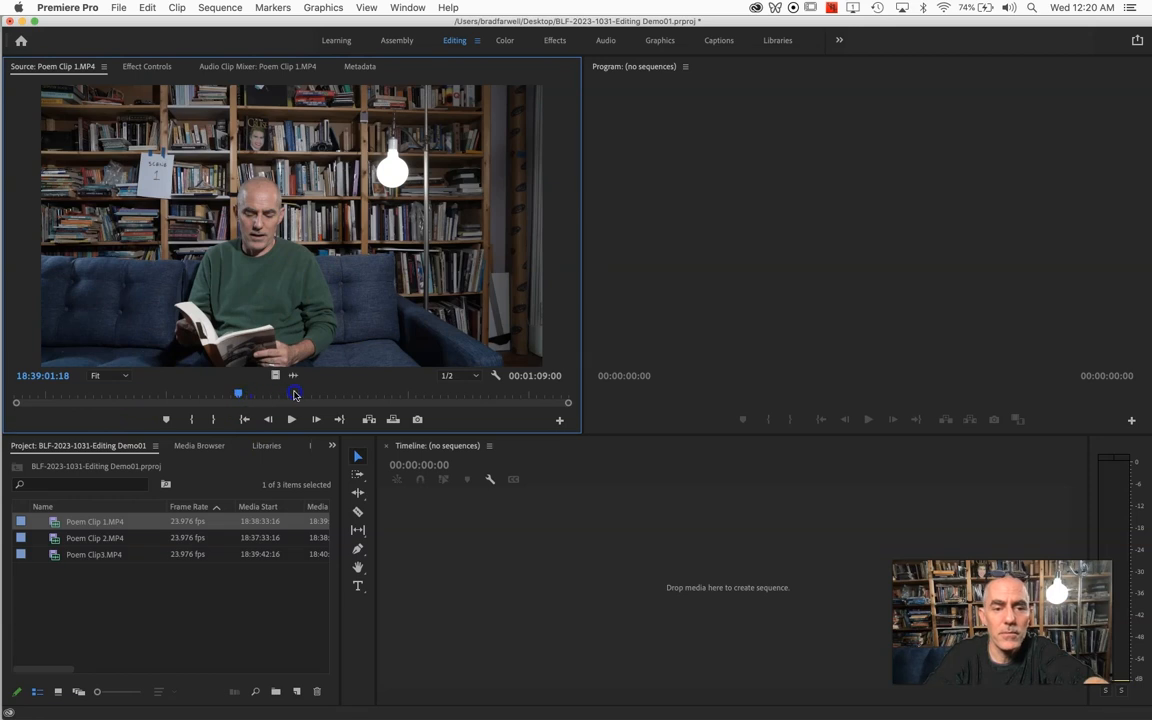
drag(238, 395, 155, 403)
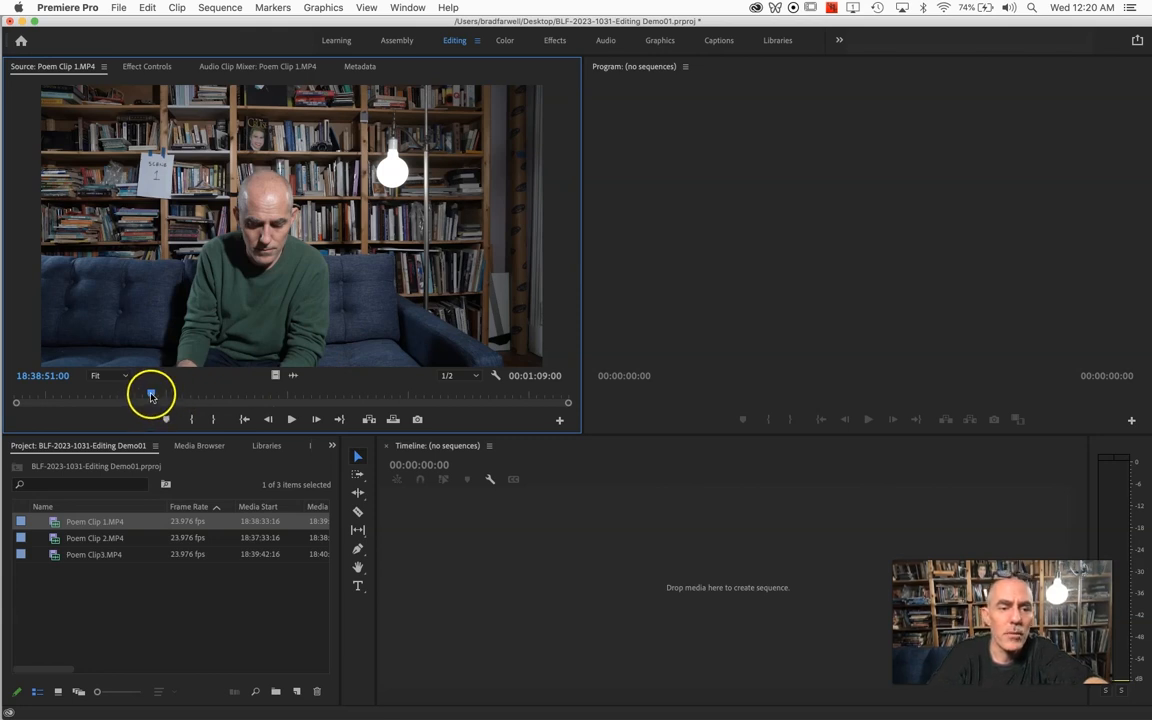
drag(152, 396, 86, 398)
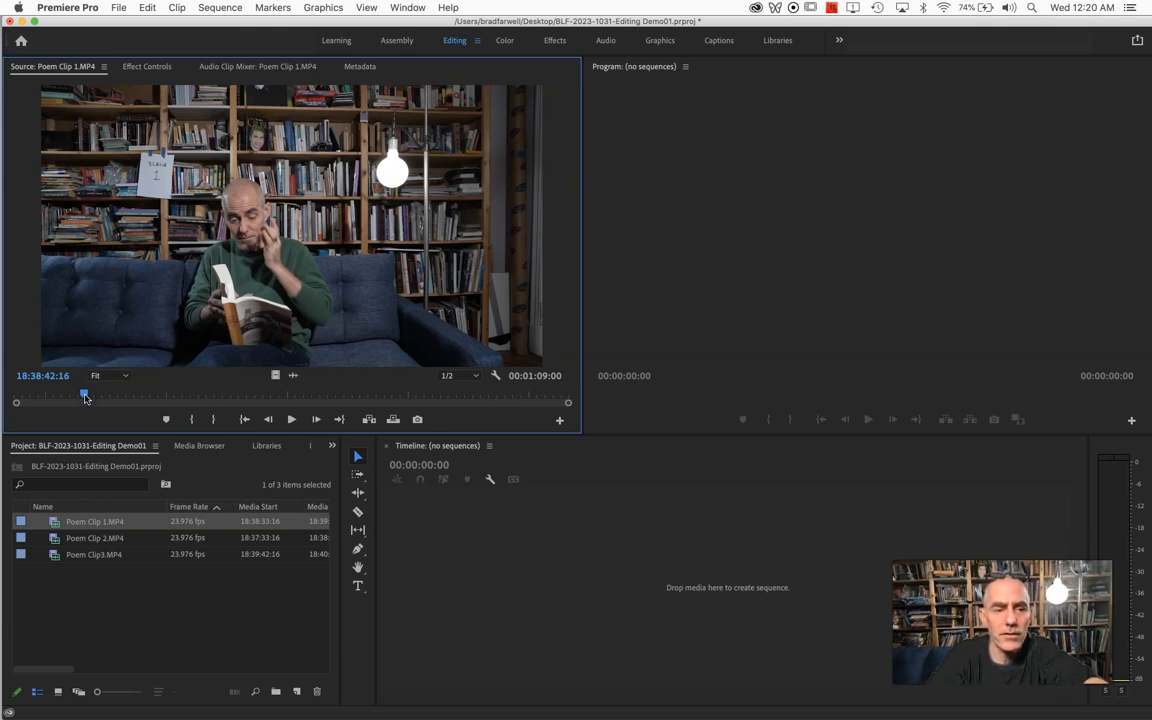
drag(86, 398, 257, 393)
key(space)
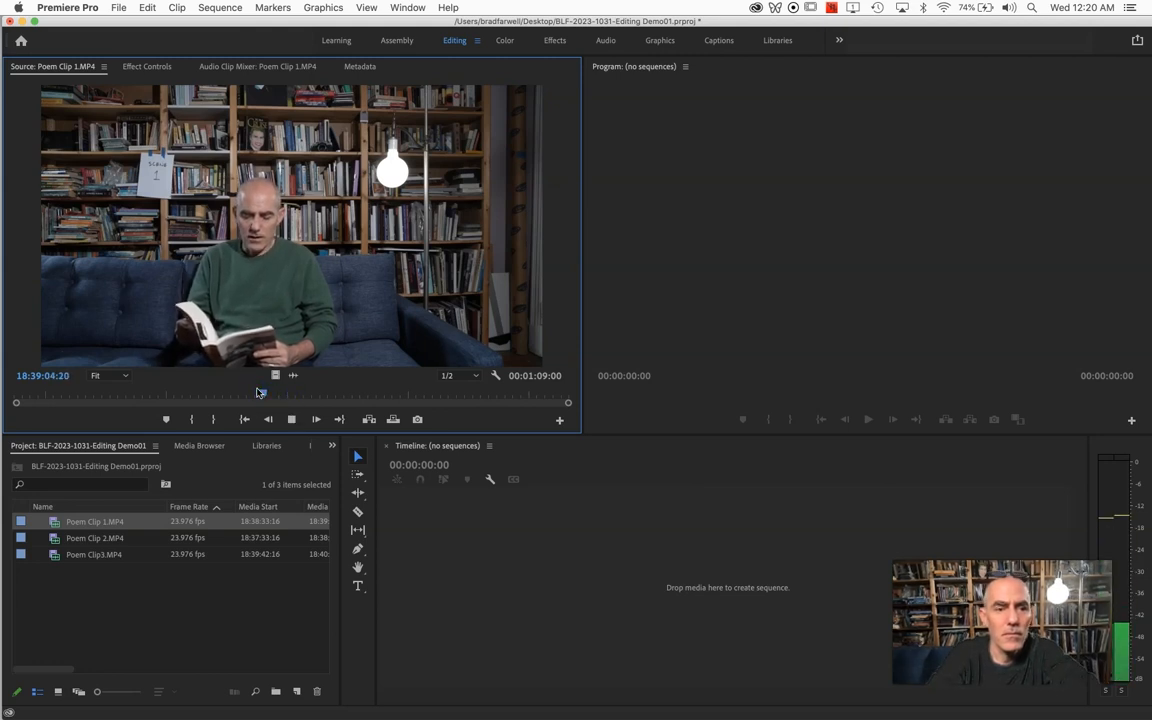
- Find the start of the wanted reading in Poem Clip 1 and mark an In point at 18:38:54:22
click(234, 393)
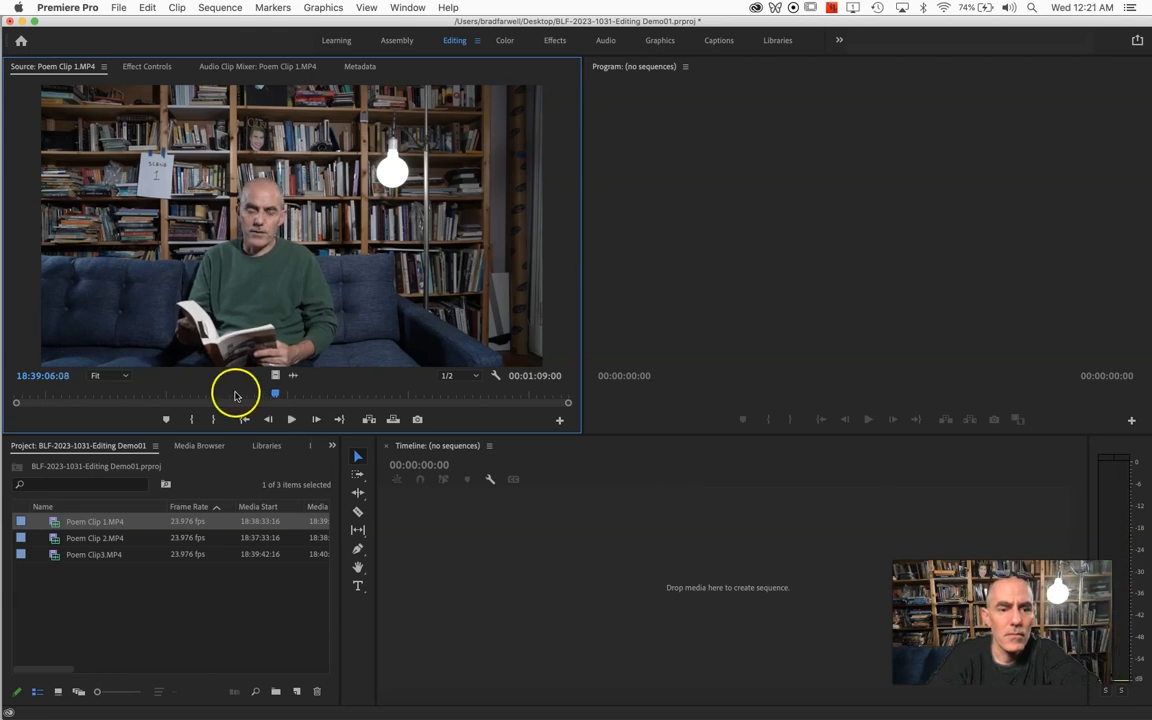
drag(234, 393, 182, 394)
key(space)
key(space)
key(space)
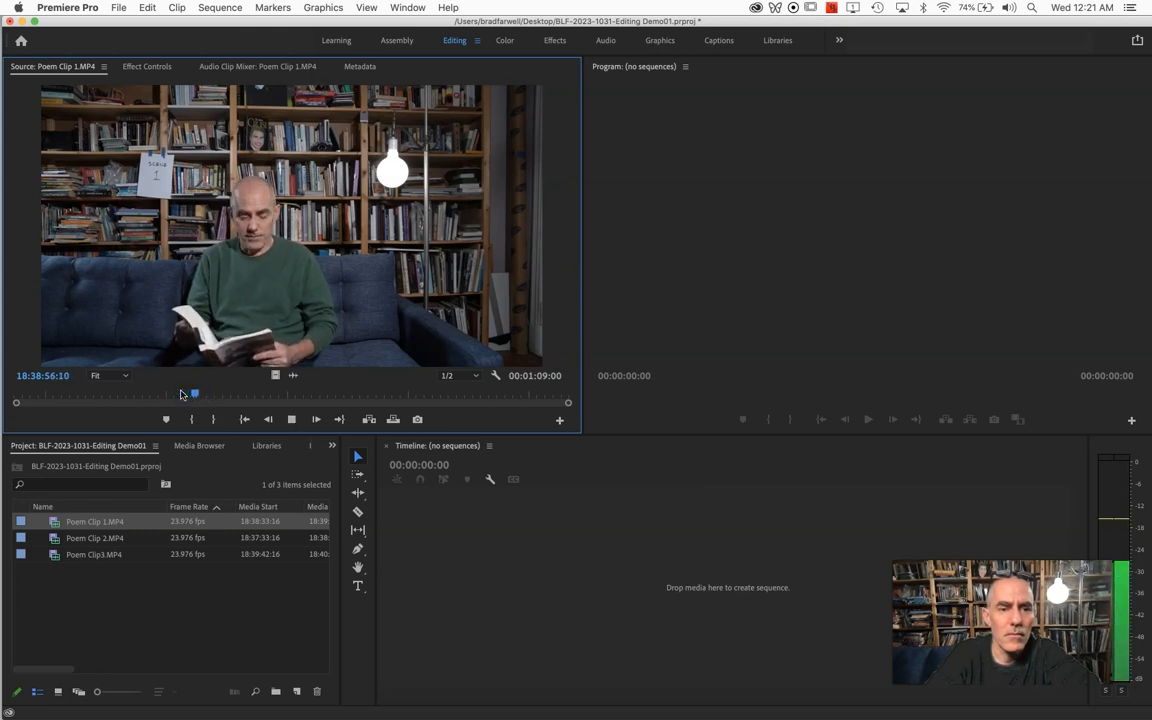
drag(195, 394, 183, 394)
key(i)
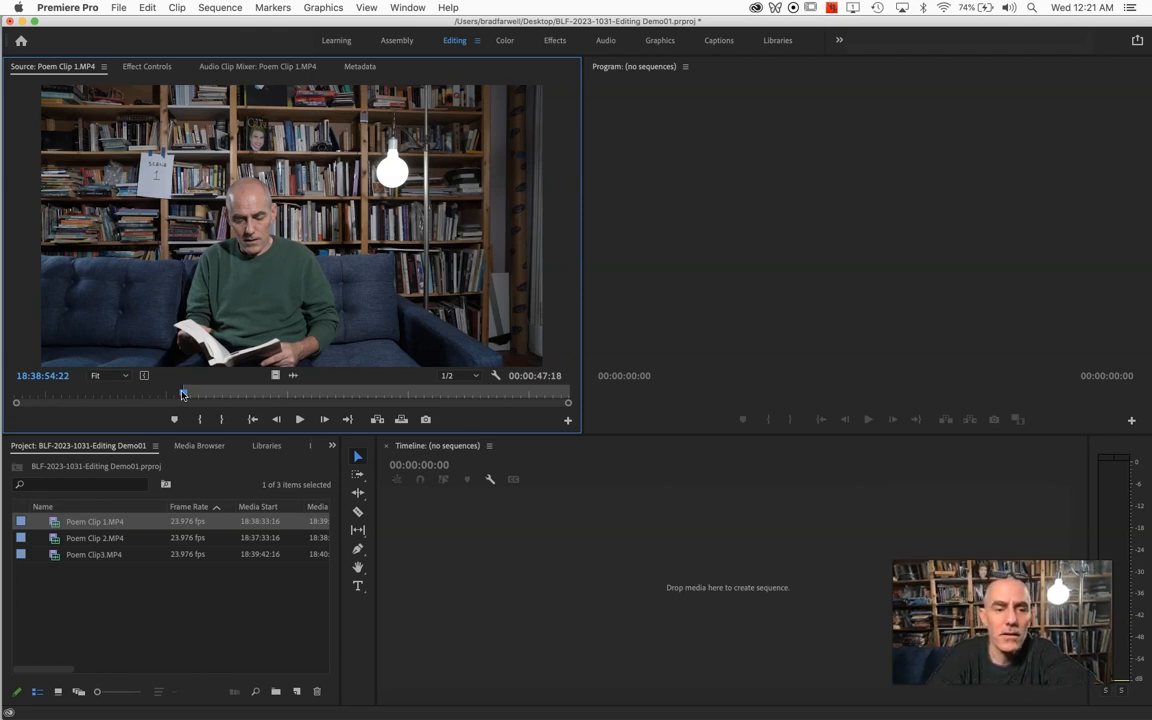
- Play Poem Clip 1 through the reading and mark an Out point at 18:39:12:14
drag(183, 394, 257, 411)
key(space)
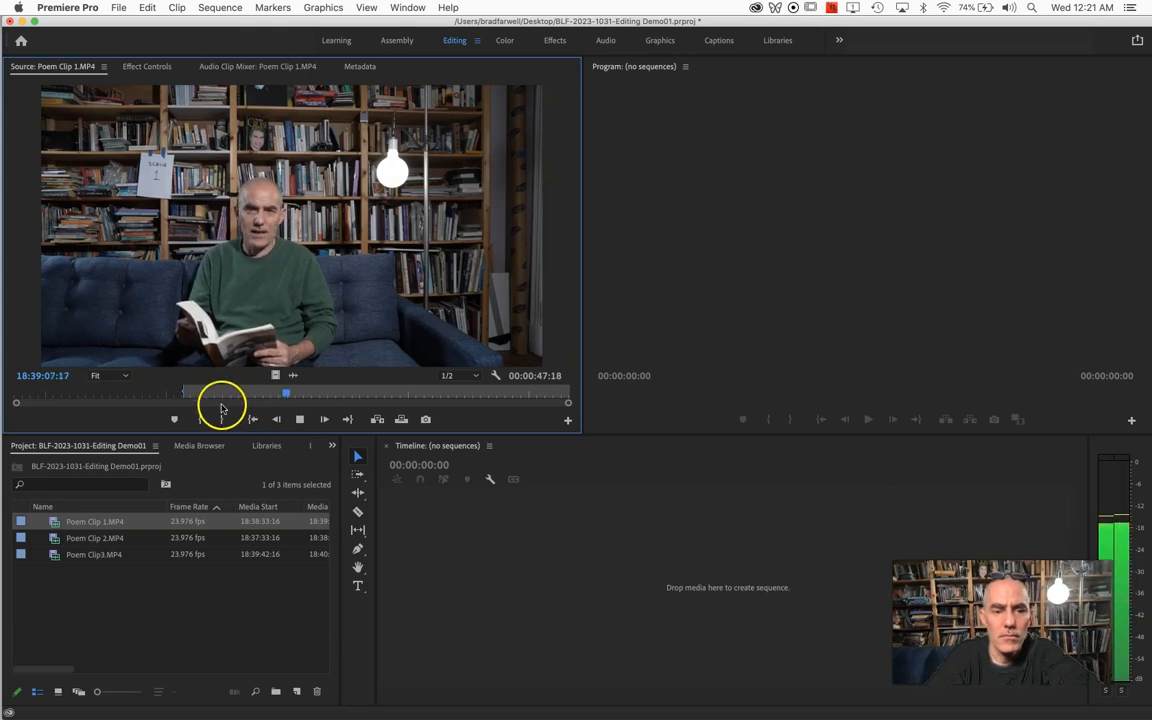
click(301, 421)
key(o)
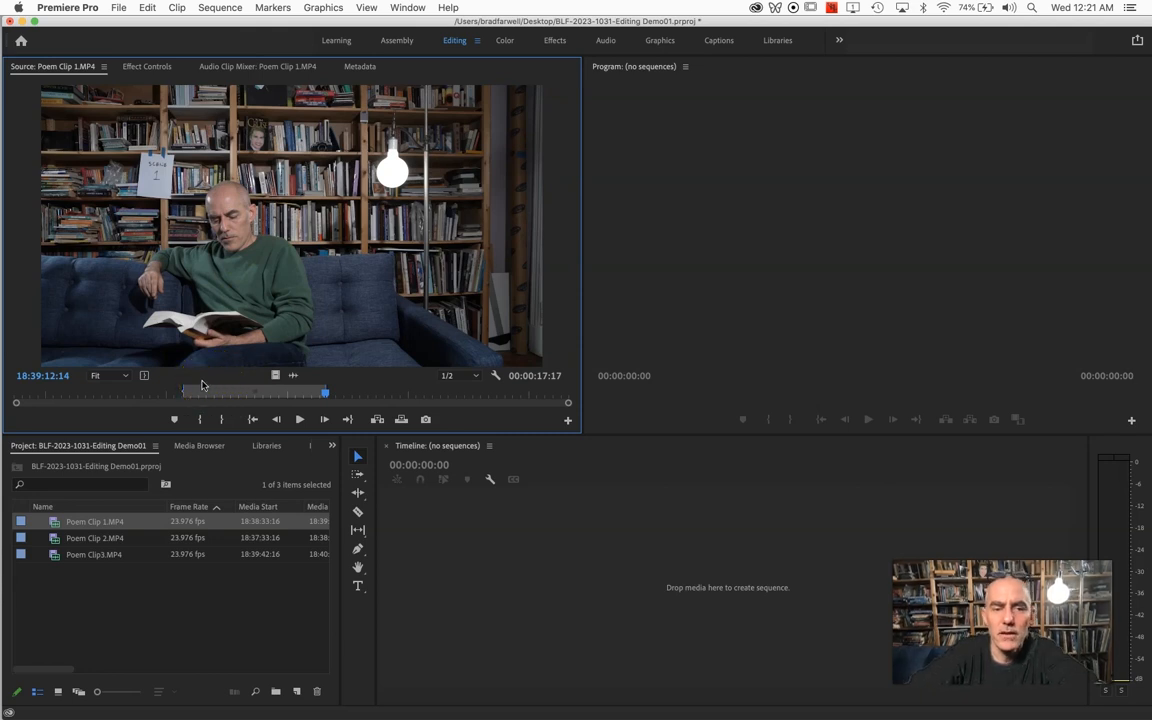
key(space)
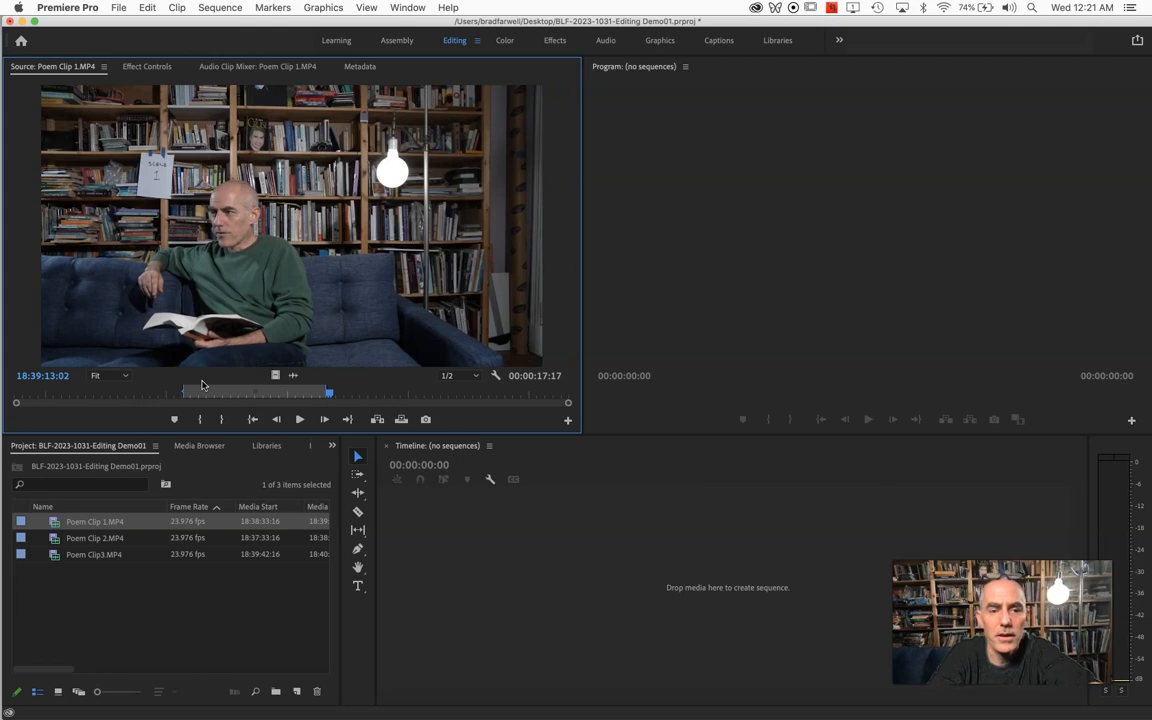
mouse_move(329, 396)
mouse_down()
mouse_move(348, 393)
mouse_move(326, 392)
mouse_up()
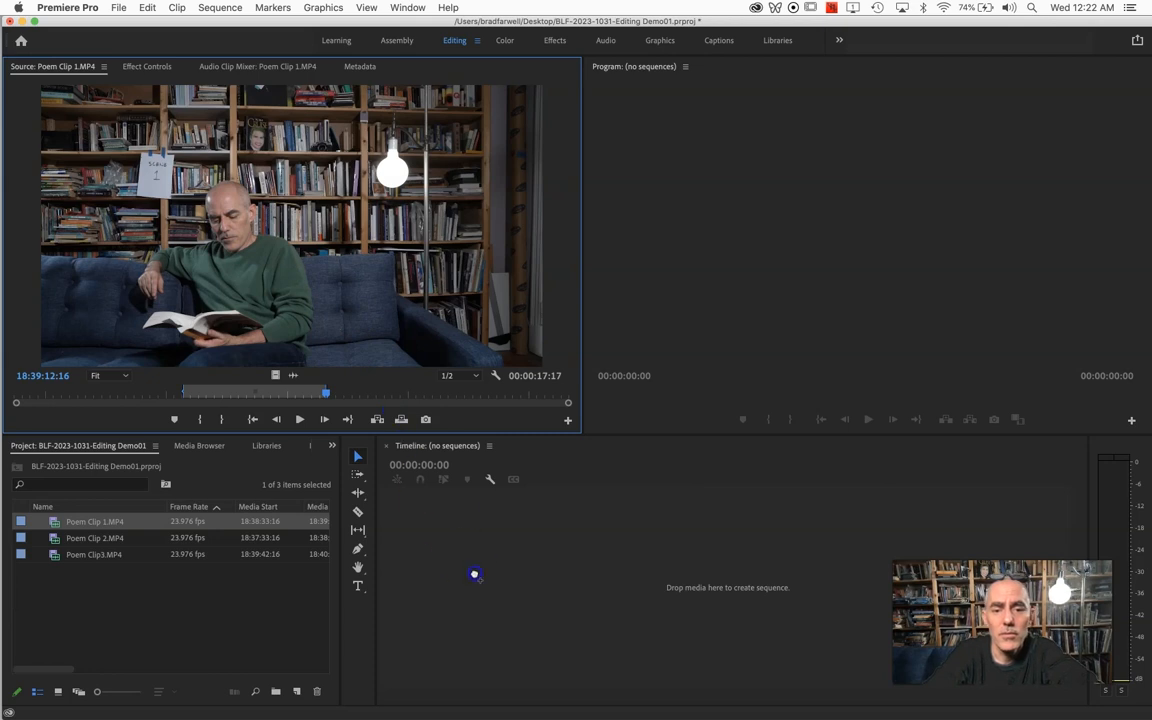
- Create a sequence from the marked section of Poem Clip 1 in the empty timeline and scrub to 00:00:18:14, past its end
drag(481, 570, 483, 572)
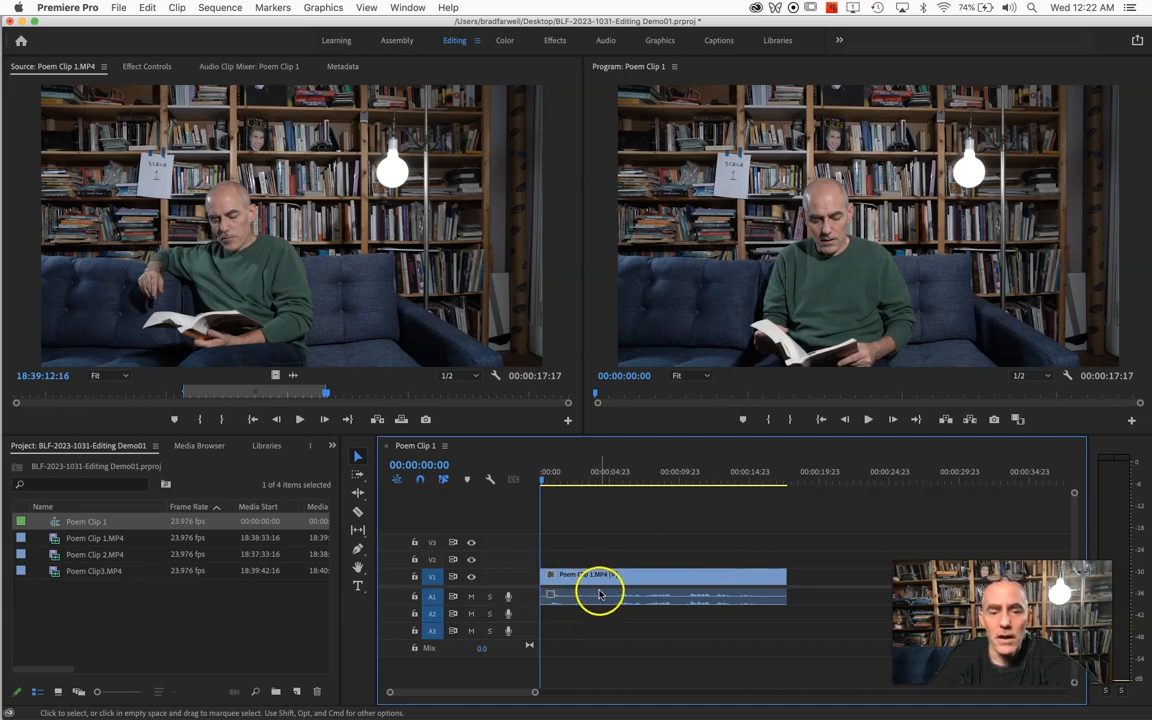
click(445, 447)
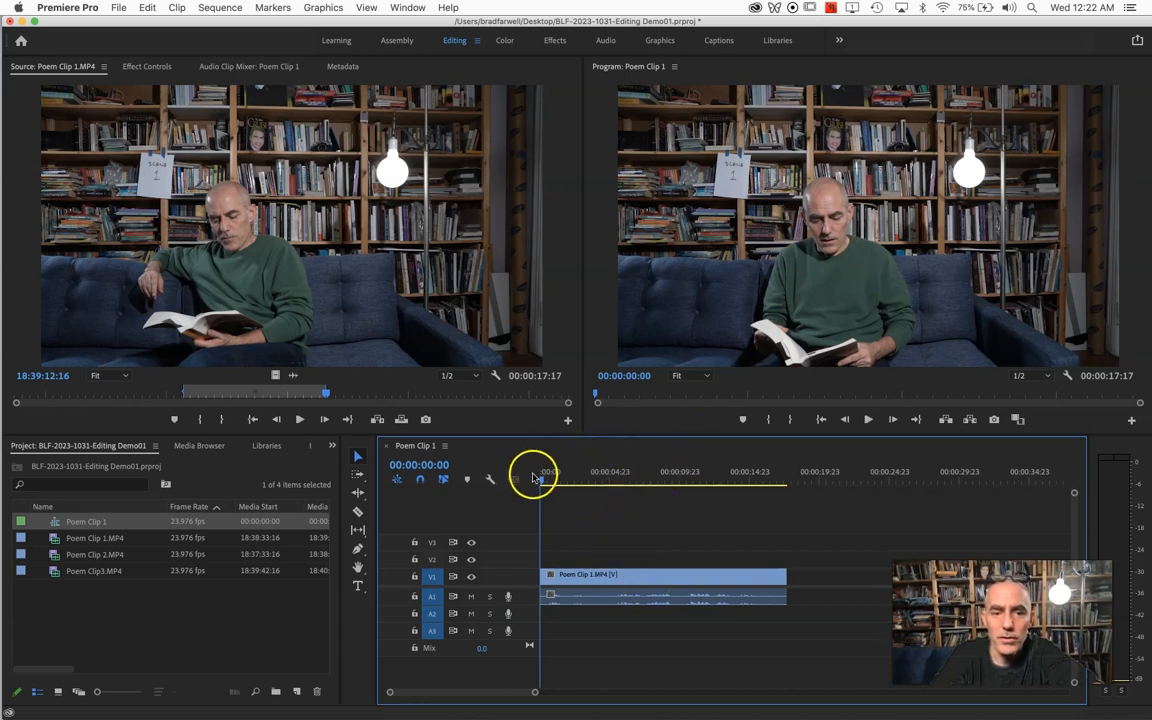
drag(542, 483, 698, 487)
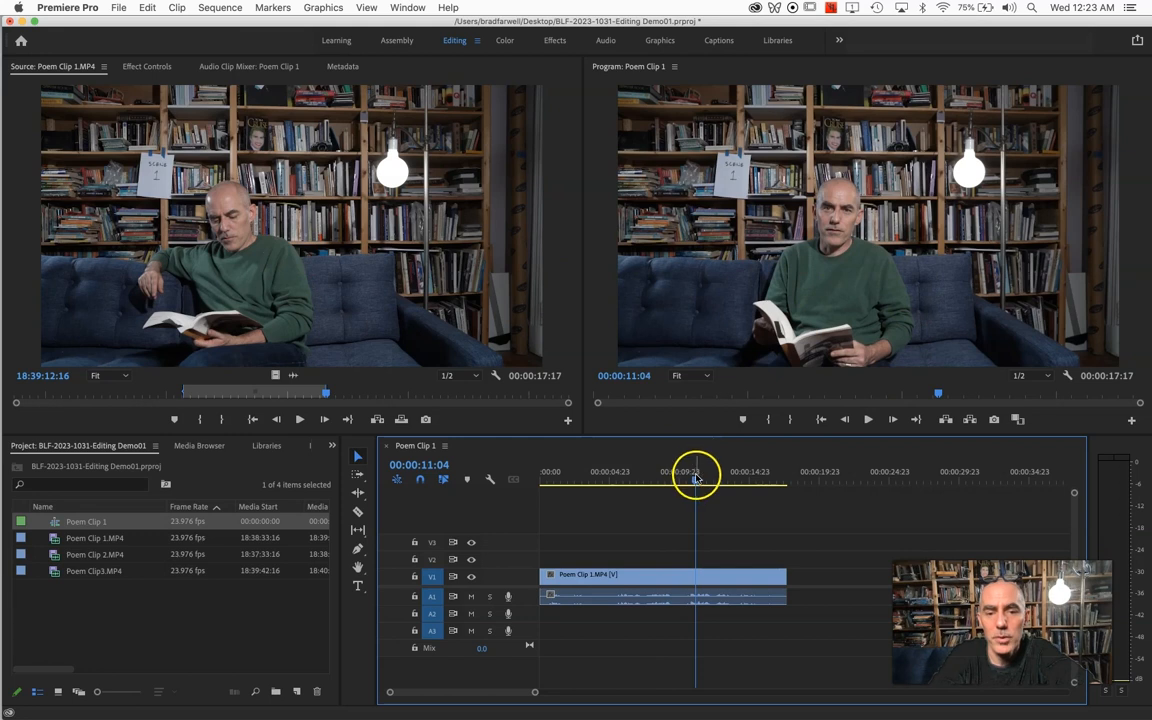
drag(697, 482, 800, 505)
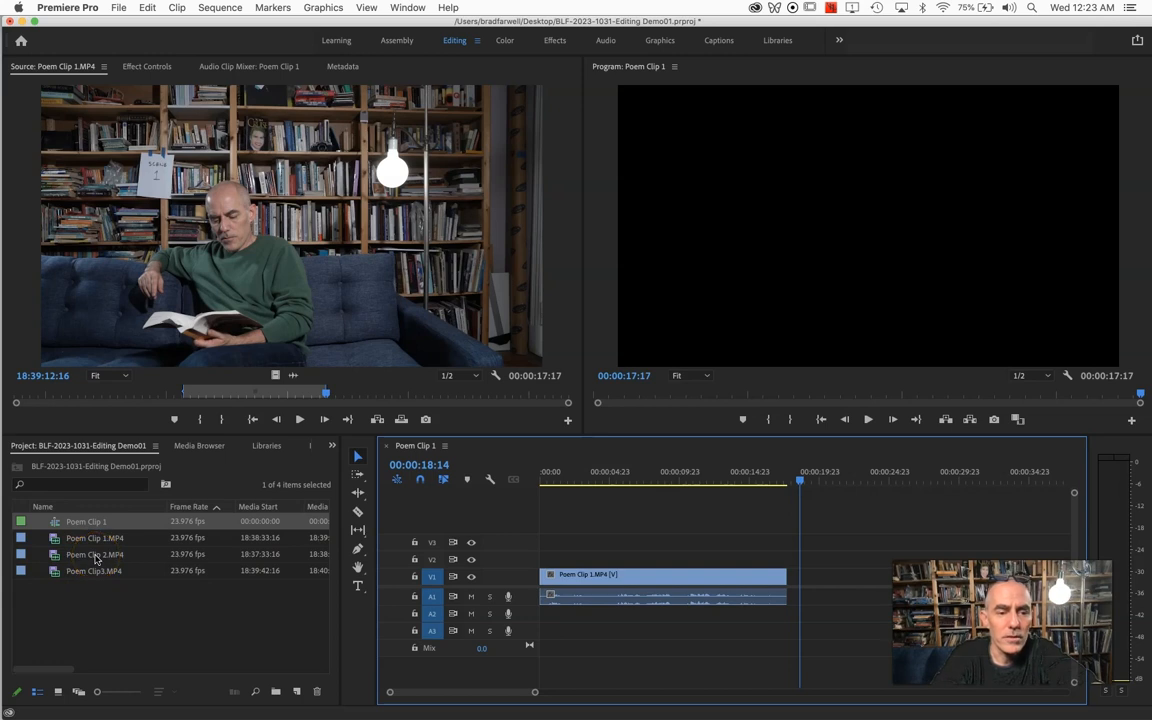
- Load Poem Clip 2.MP4 as the source clip, scrub to 18:37:48:14 and preview it from there
click(96, 556)
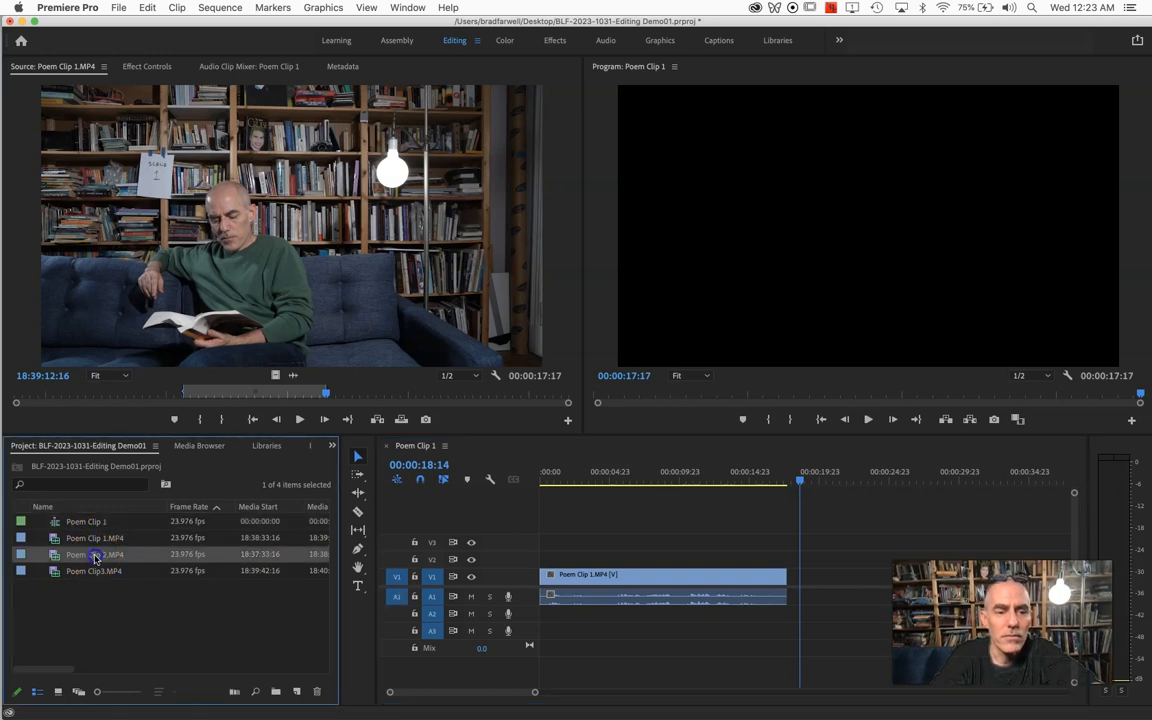
click(96, 556)
double_click(55, 559)
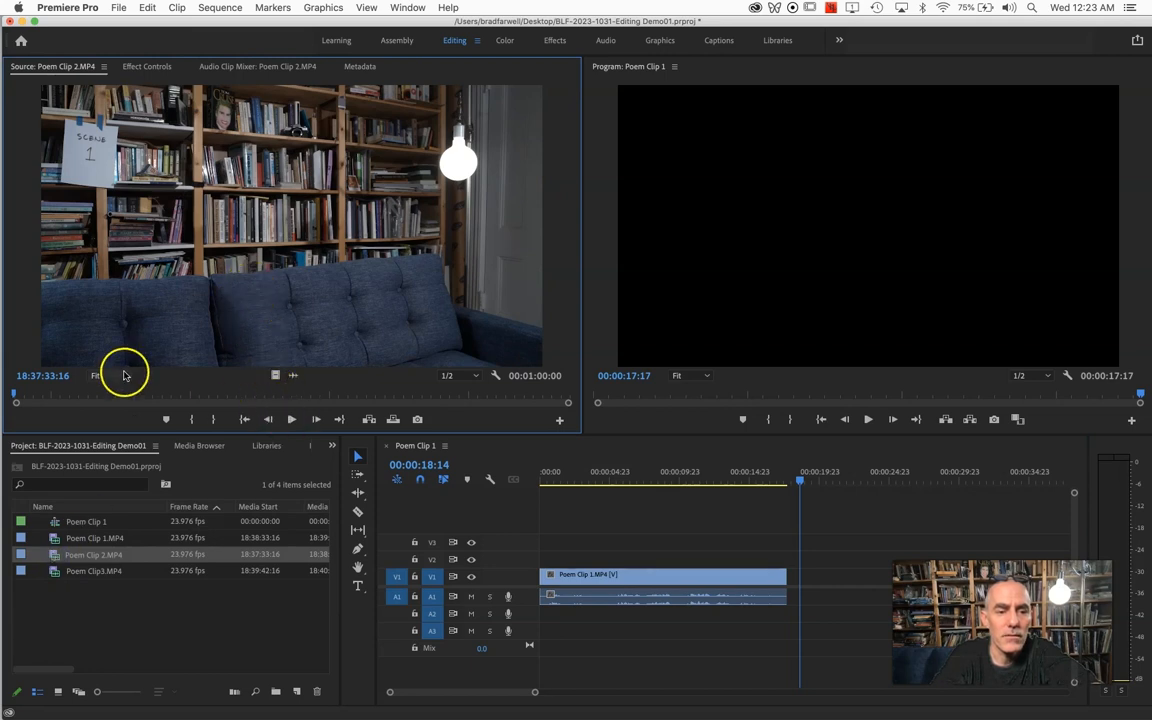
drag(15, 396, 153, 400)
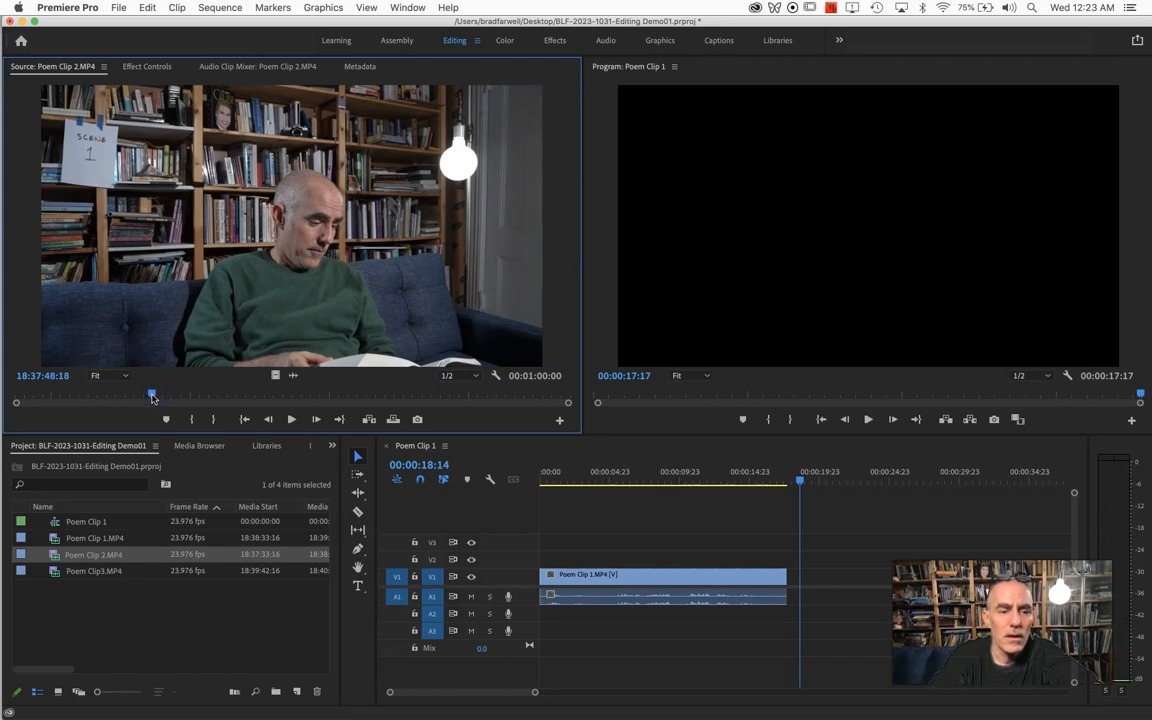
mouse_move(153, 397)
mouse_down()
mouse_move(133, 394)
mouse_move(192, 393)
mouse_move(139, 392)
mouse_move(150, 392)
mouse_up()
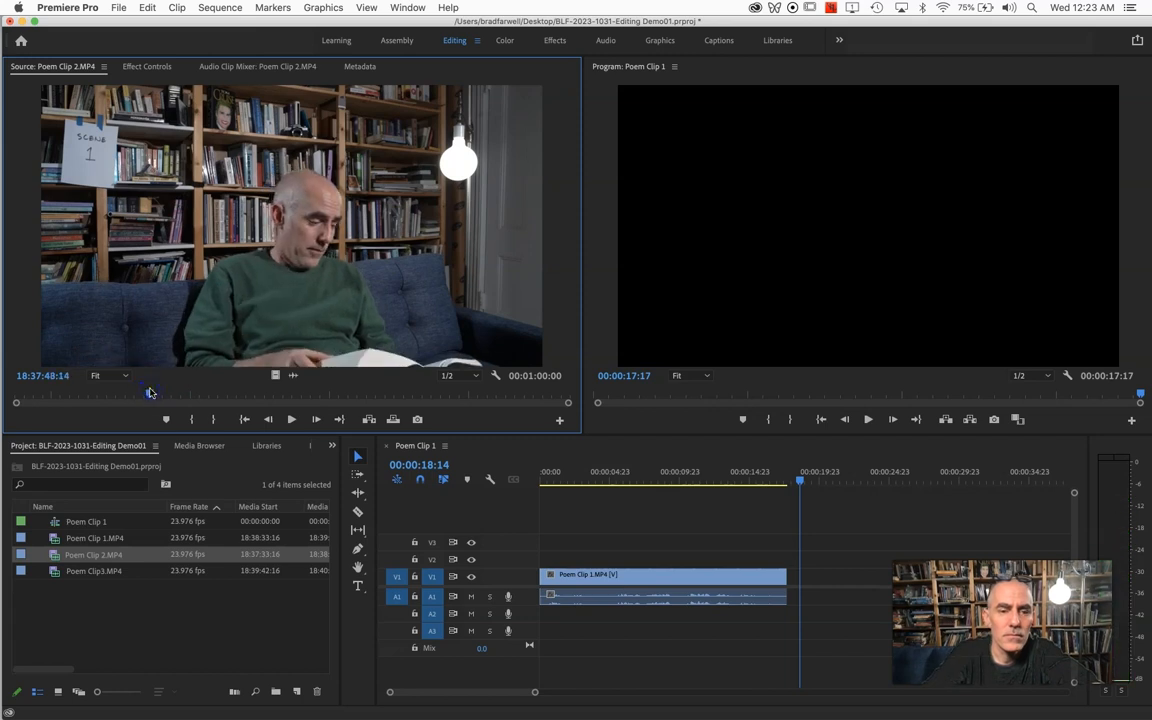
key(space)
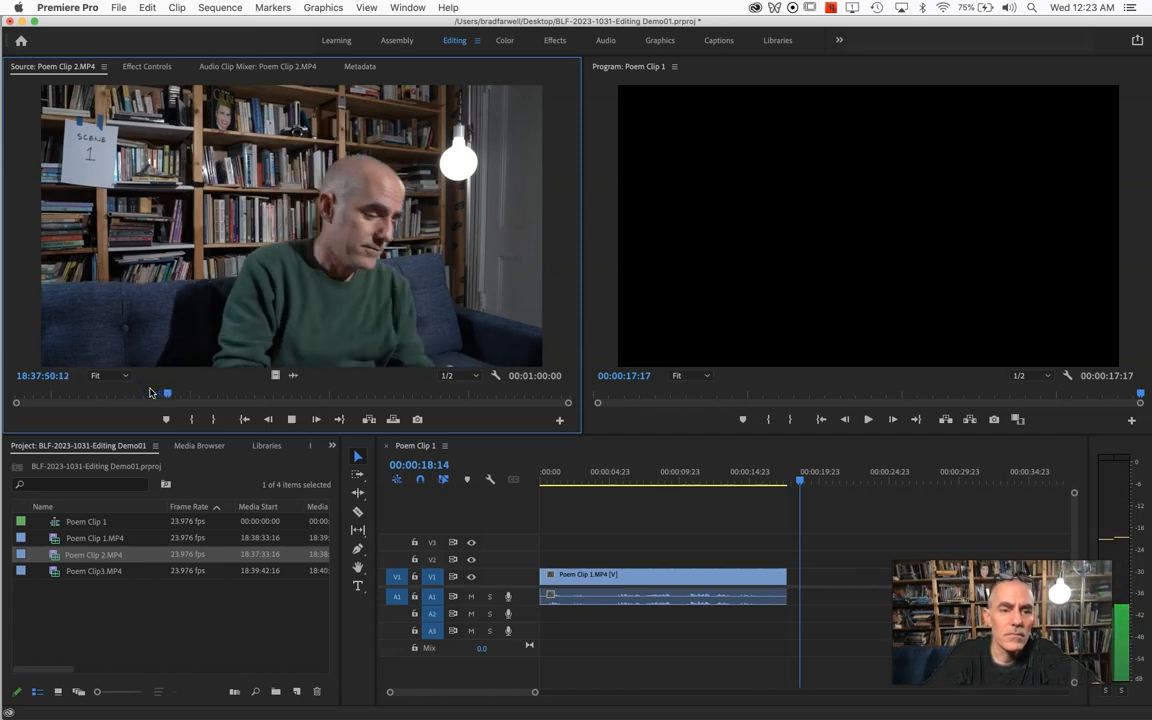
key(space)
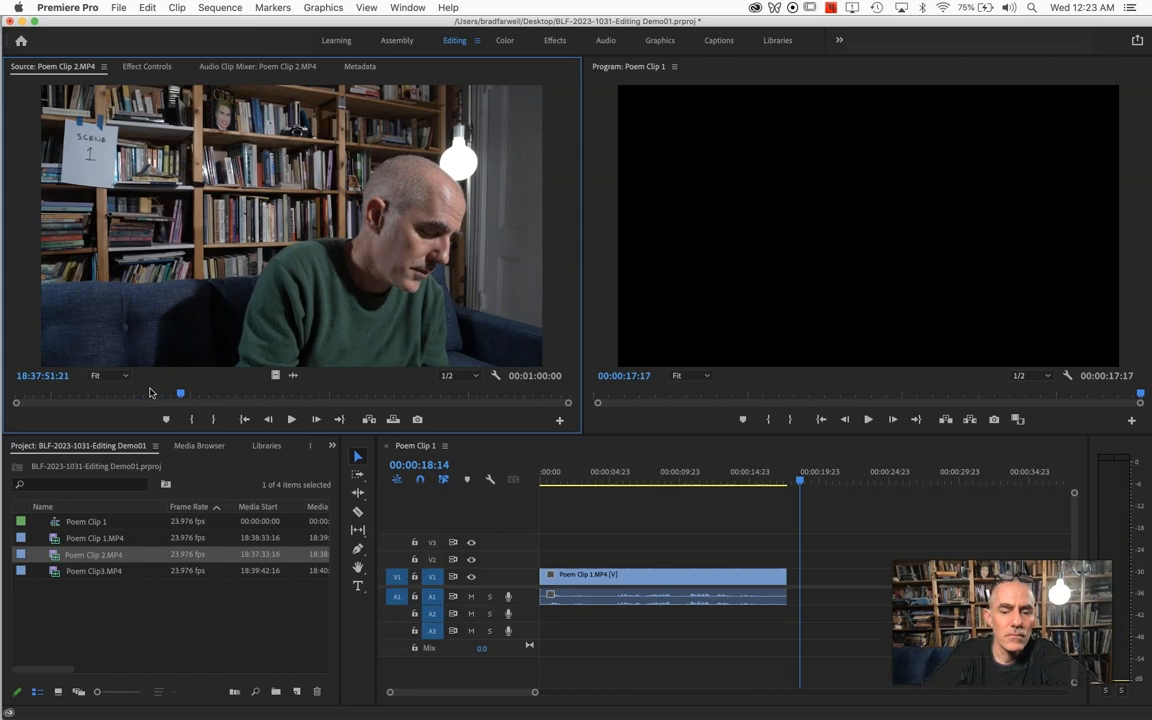
- Find the start of the wanted reading in Poem Clip 2 and mark an In point at 18:37:51:22
key(space)
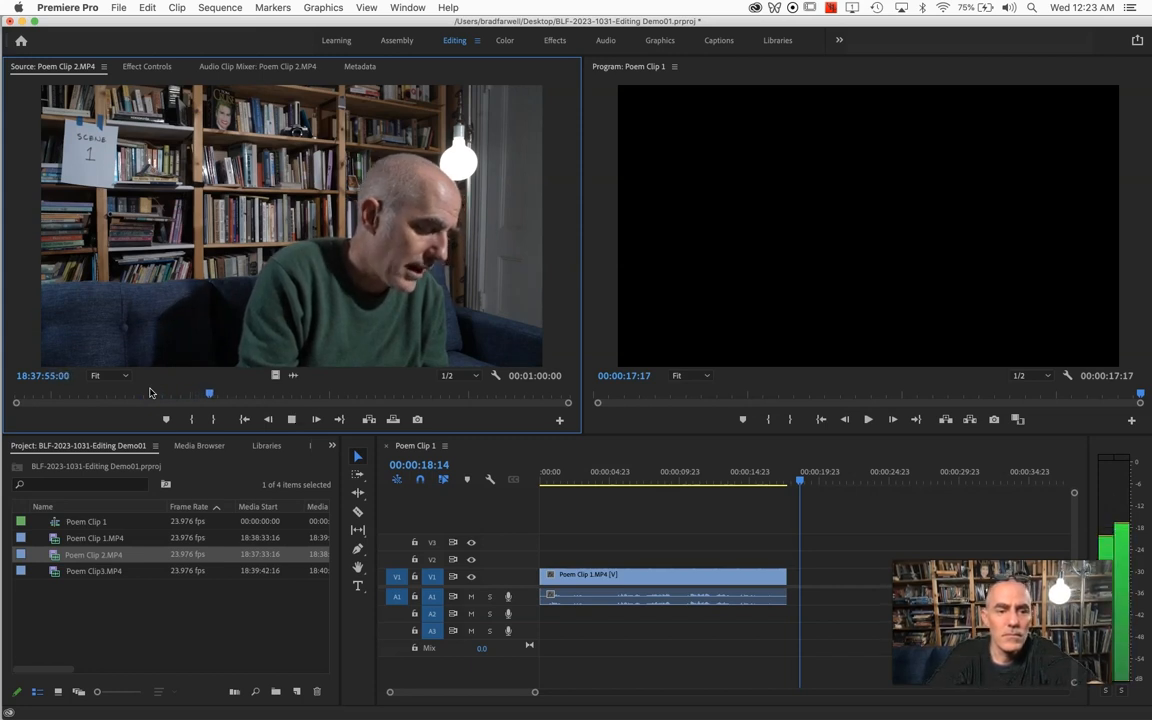
key(space)
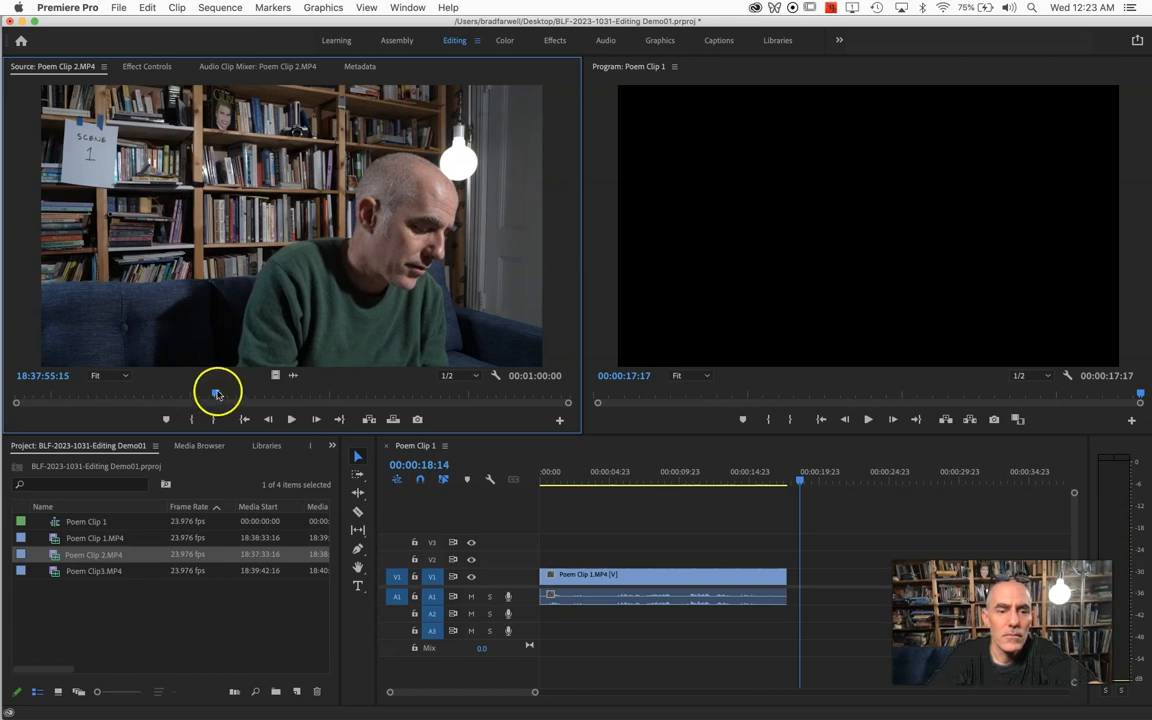
drag(217, 393, 201, 393)
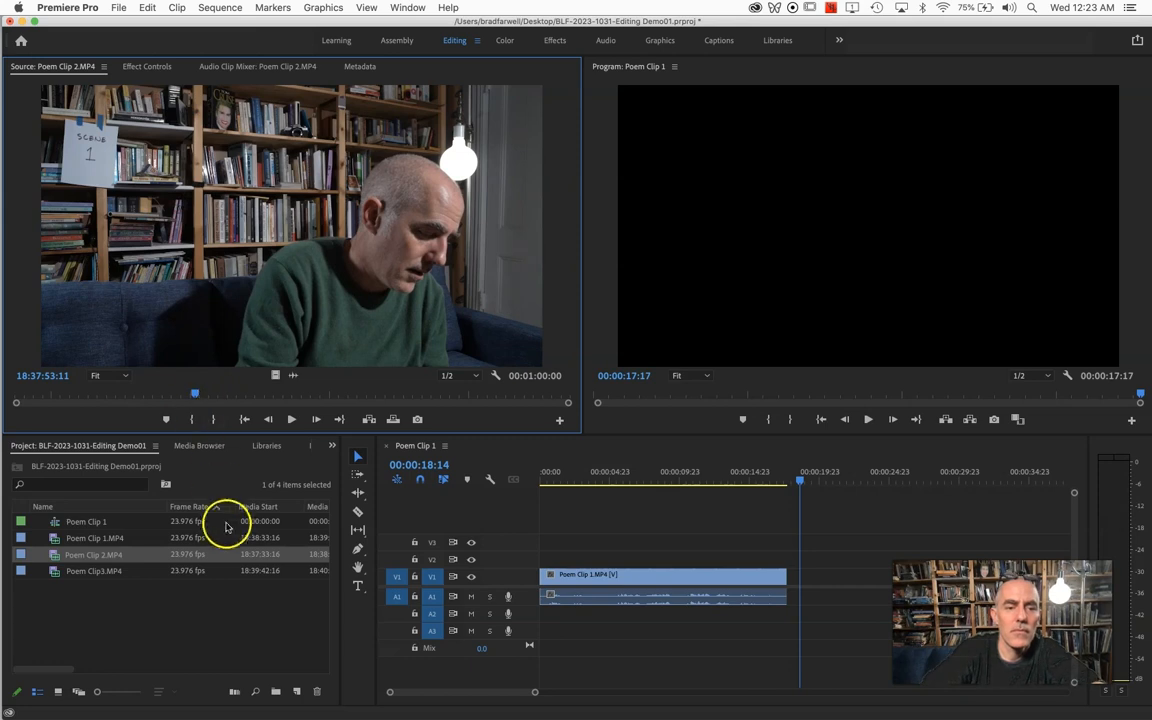
drag(196, 397, 181, 397)
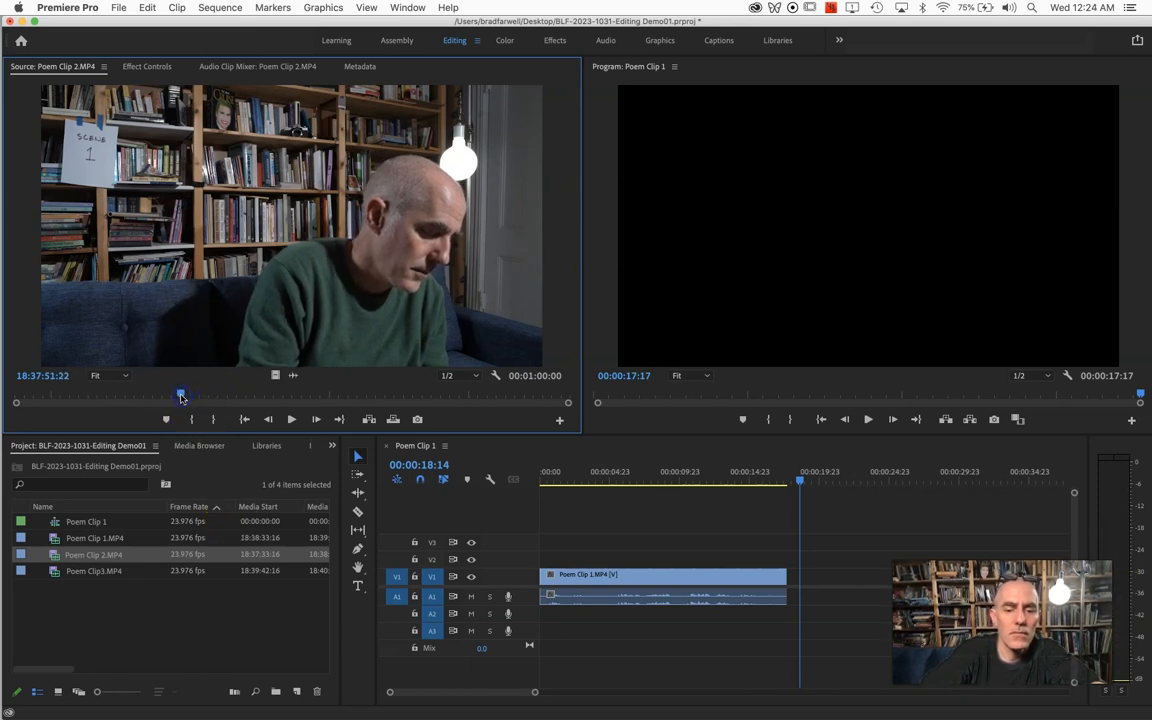
key(i)
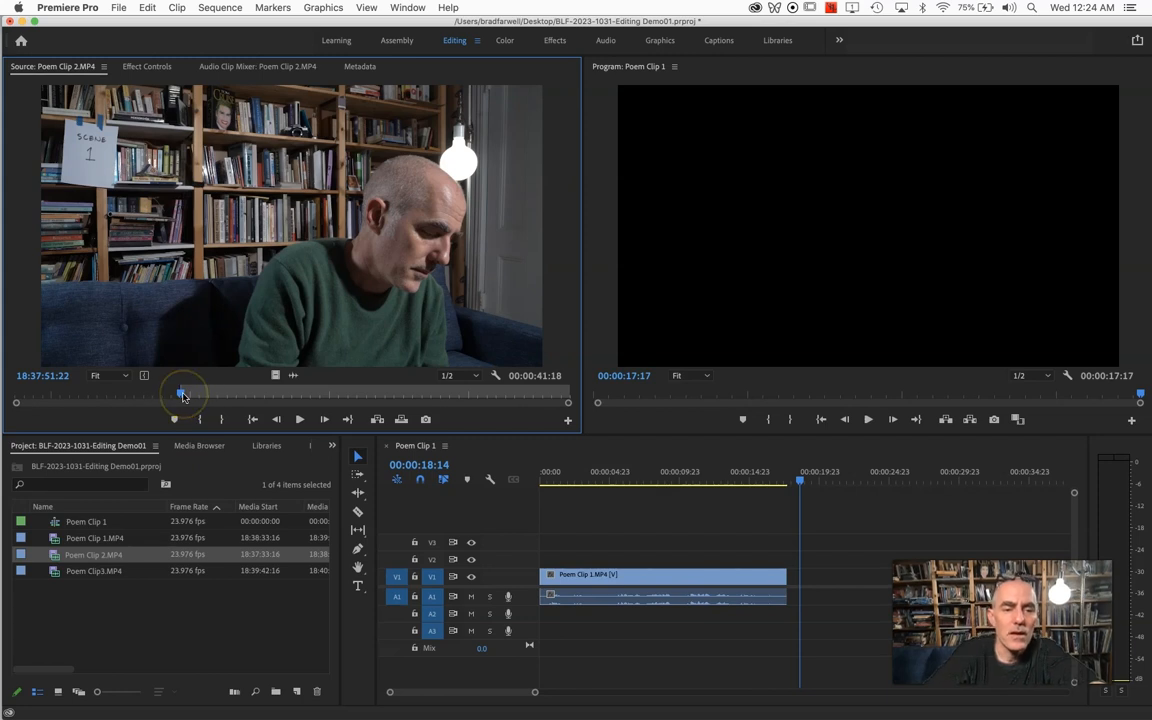
- Play Poem Clip 2 through the reading and mark an Out point at 18:38:16:05
key(space)
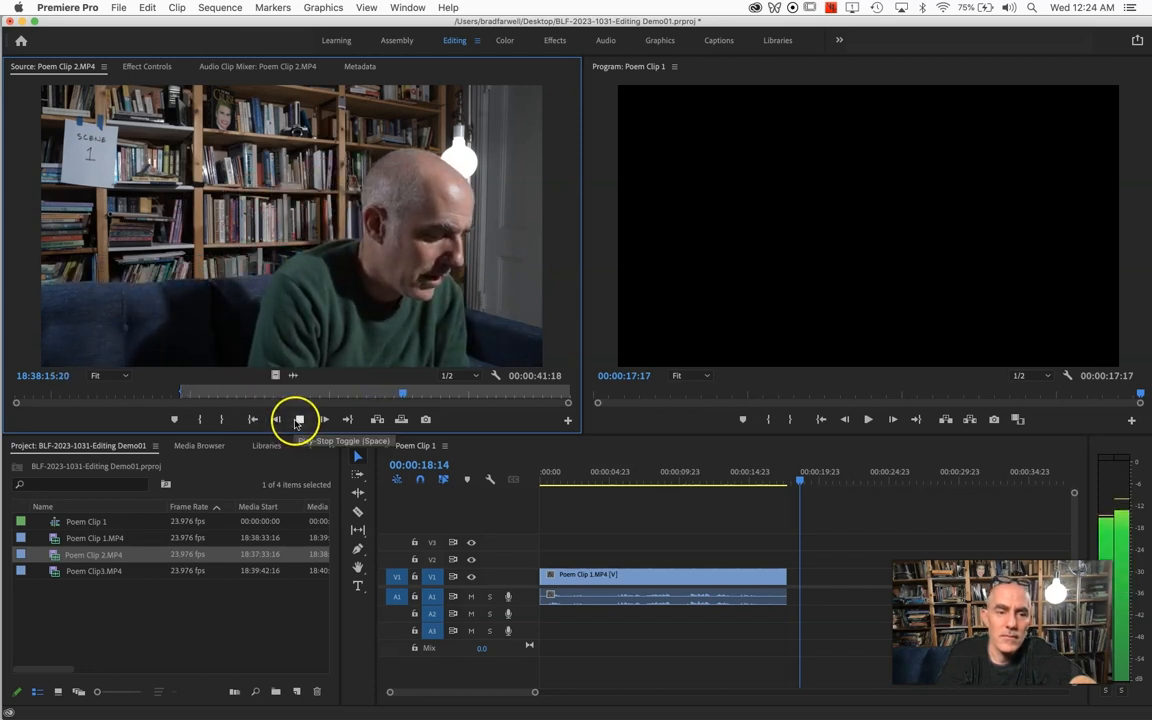
click(298, 420)
key(o)
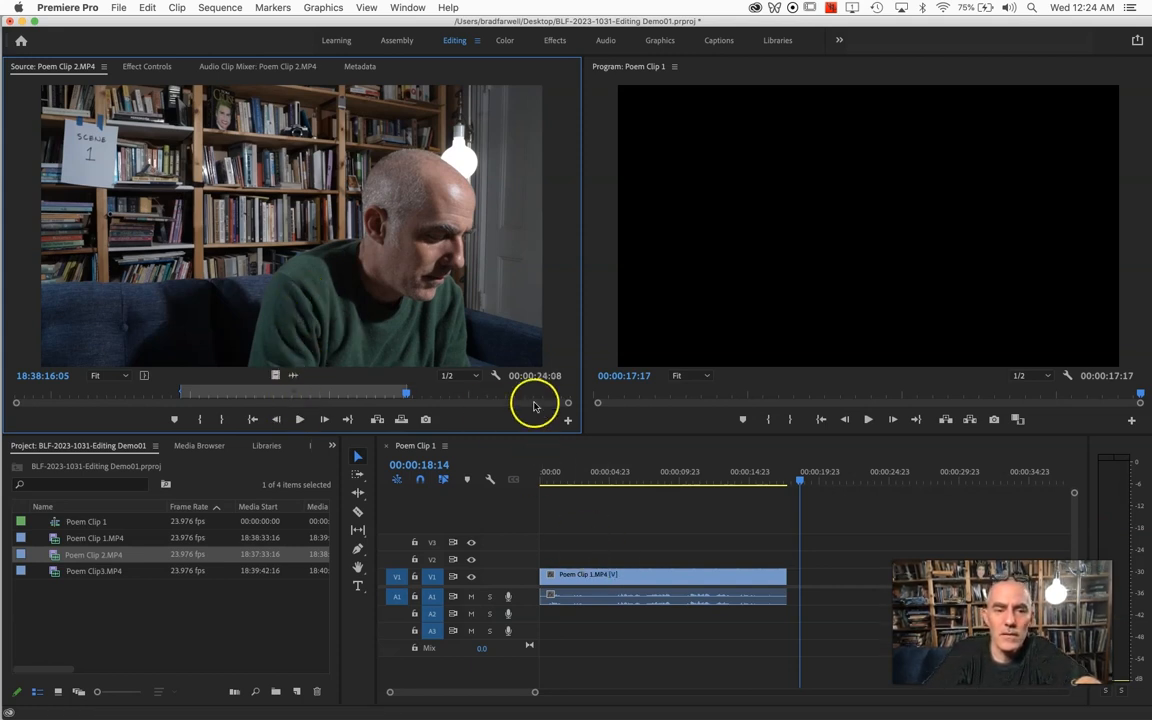
- Add the marked section of Poem Clip 2 with its audio to V1 and A1, directly after Poem Clip 1
drag(848, 425, 795, 565)
click(804, 561)
drag(807, 563, 818, 598)
click(822, 551)
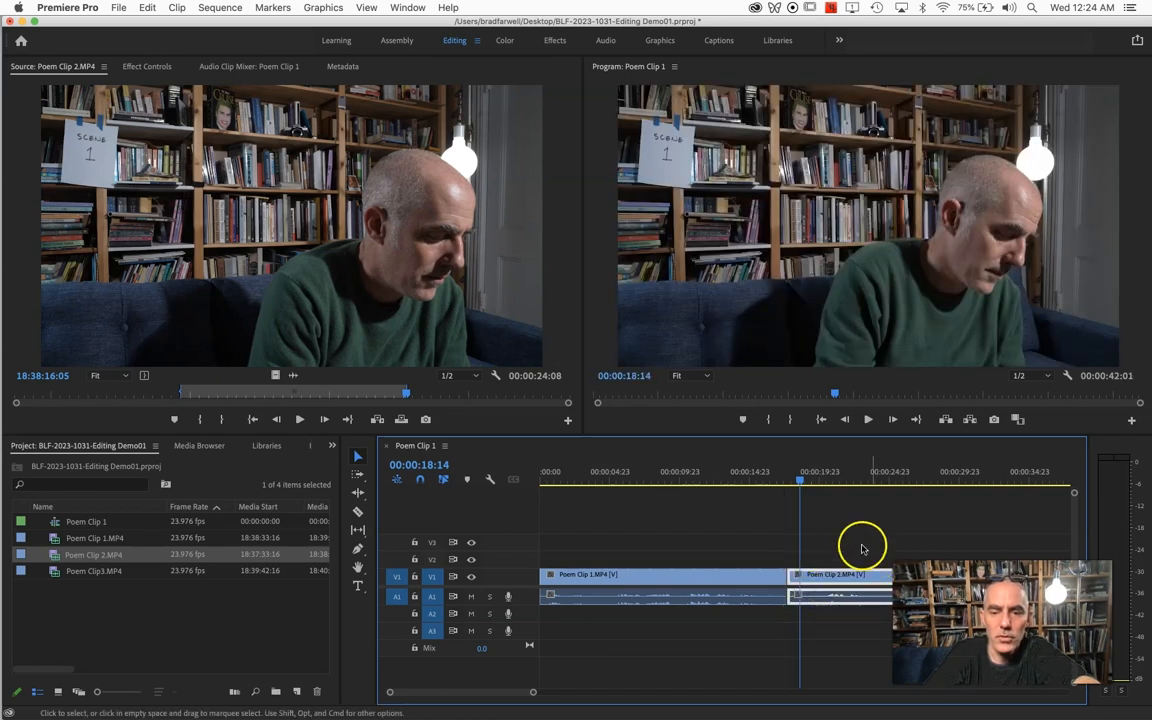
- Examine the two adjoining clips over their full length on the timeline and scrub to 00:00:19:15 in Poem Clip 2
scroll(766, 548, right, 5)
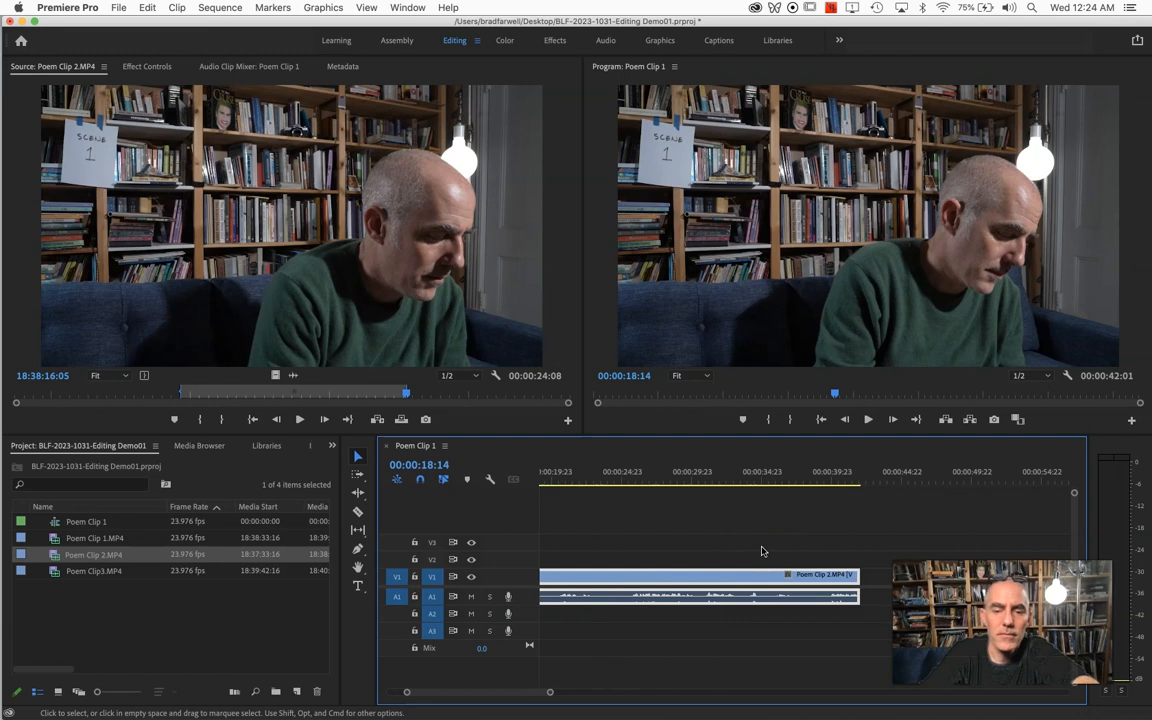
scroll(699, 586, right, 3)
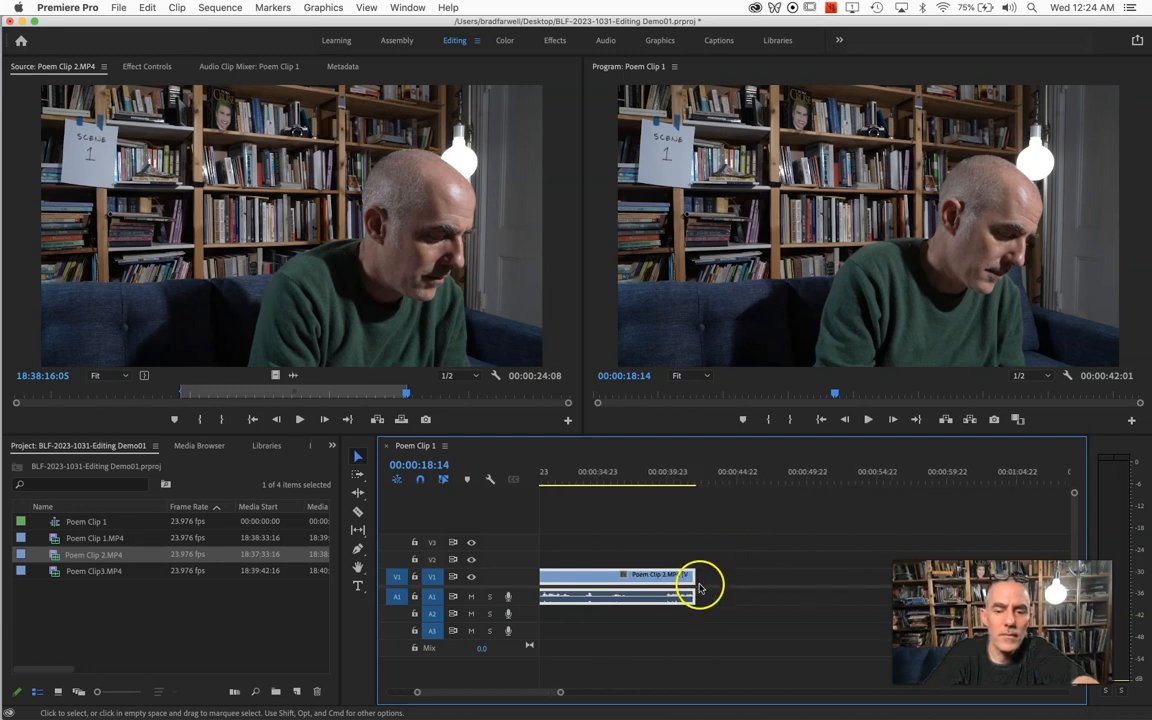
drag(520, 695, 621, 700)
click(548, 693)
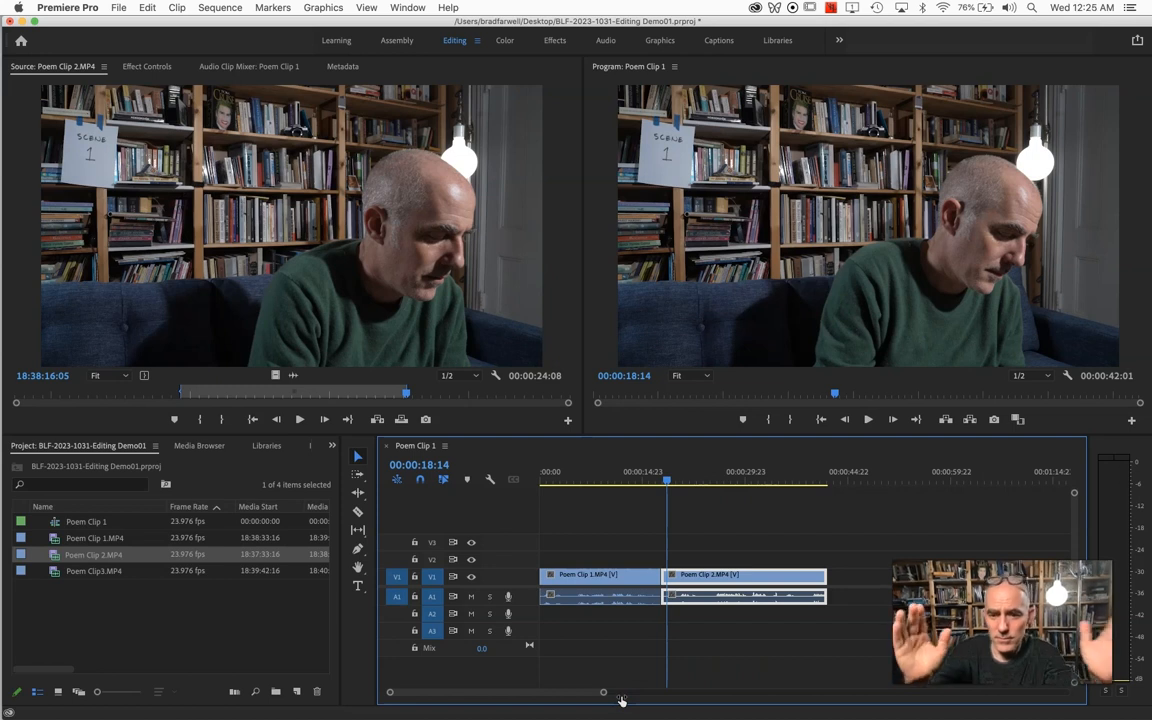
key(=)
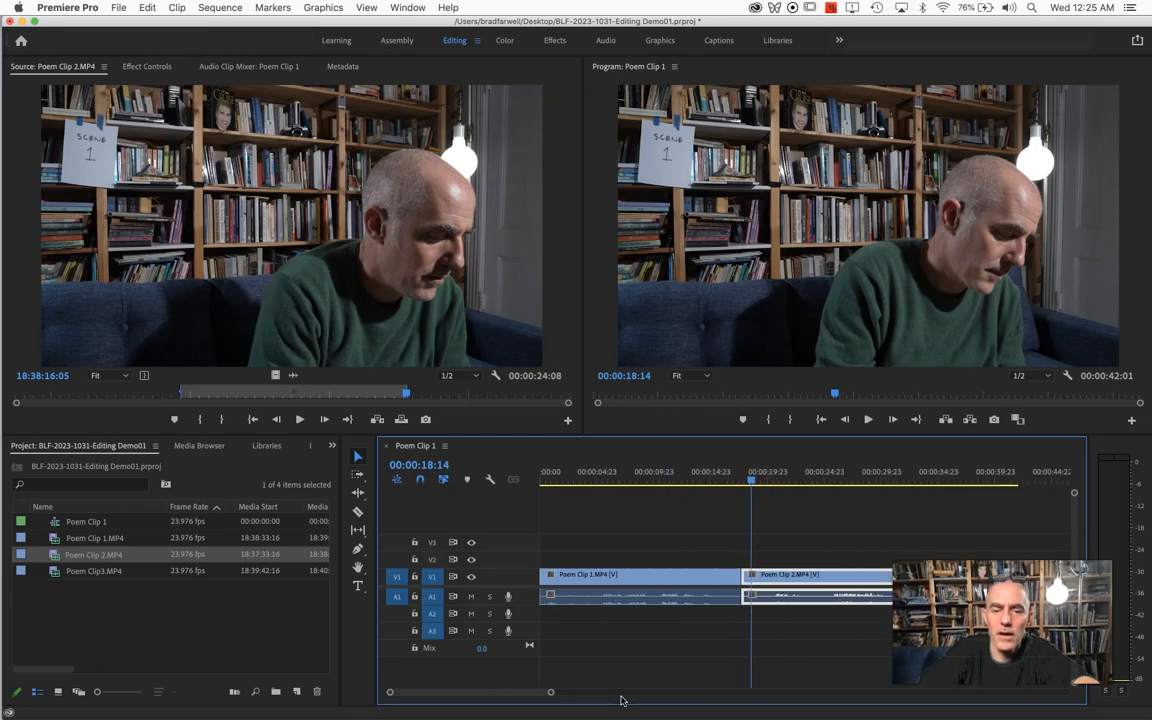
click(581, 604)
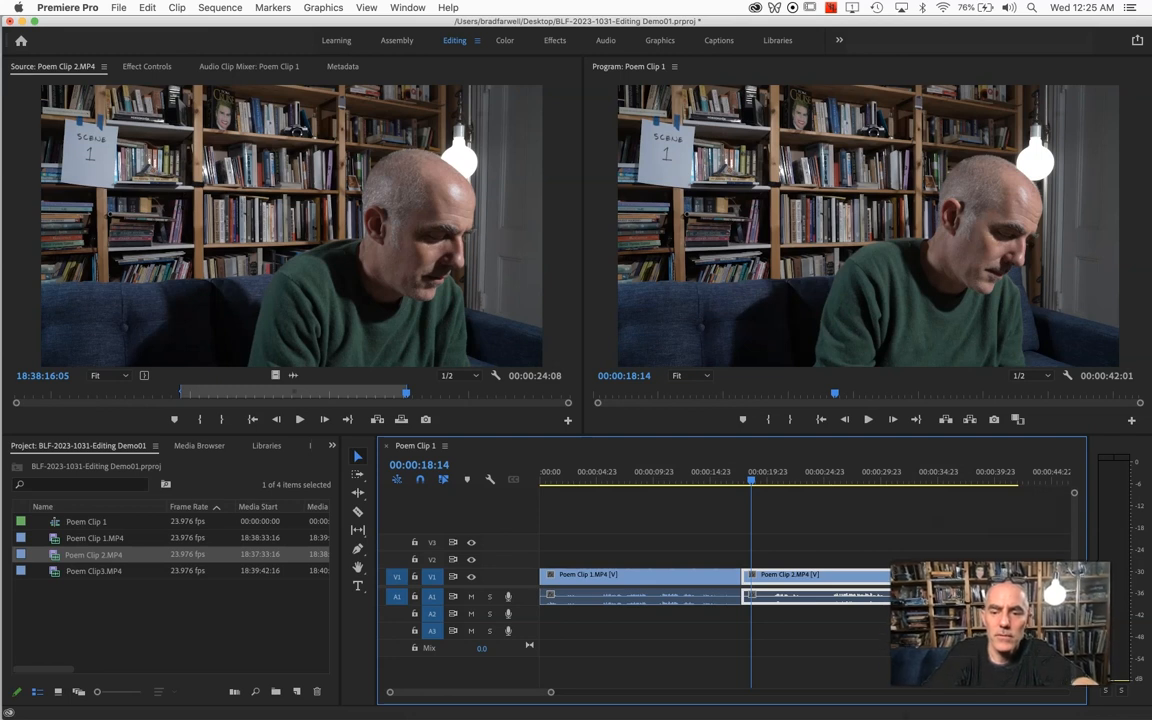
click(950, 591)
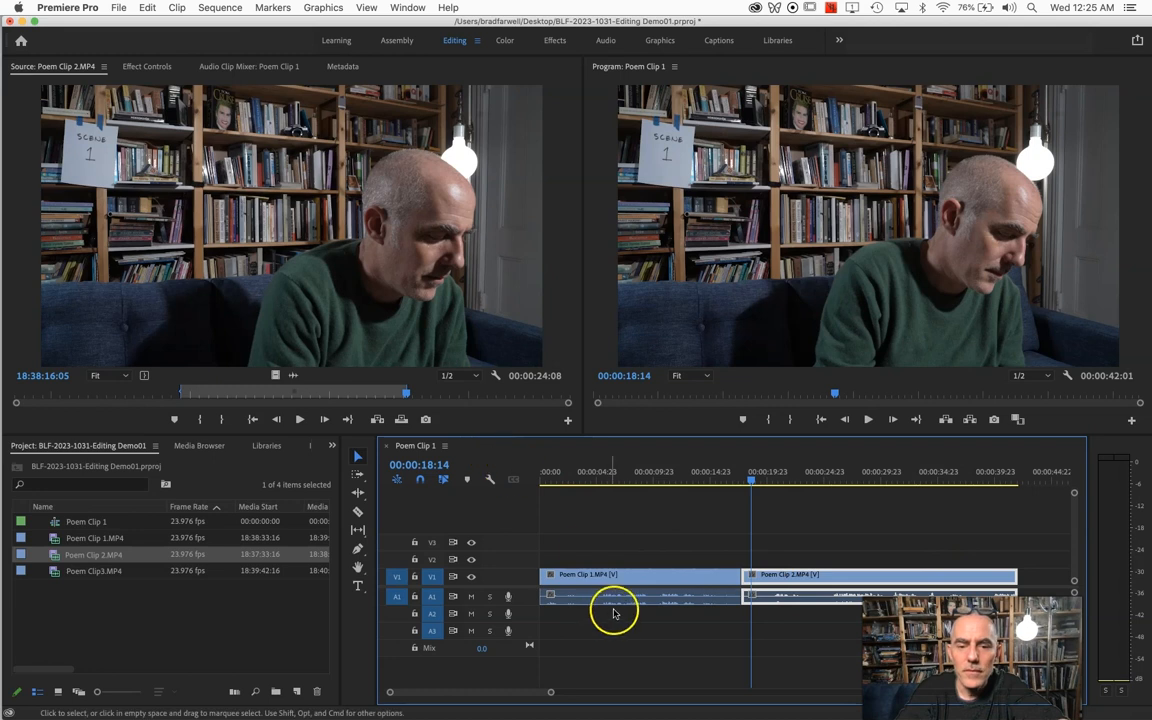
drag(753, 483, 763, 512)
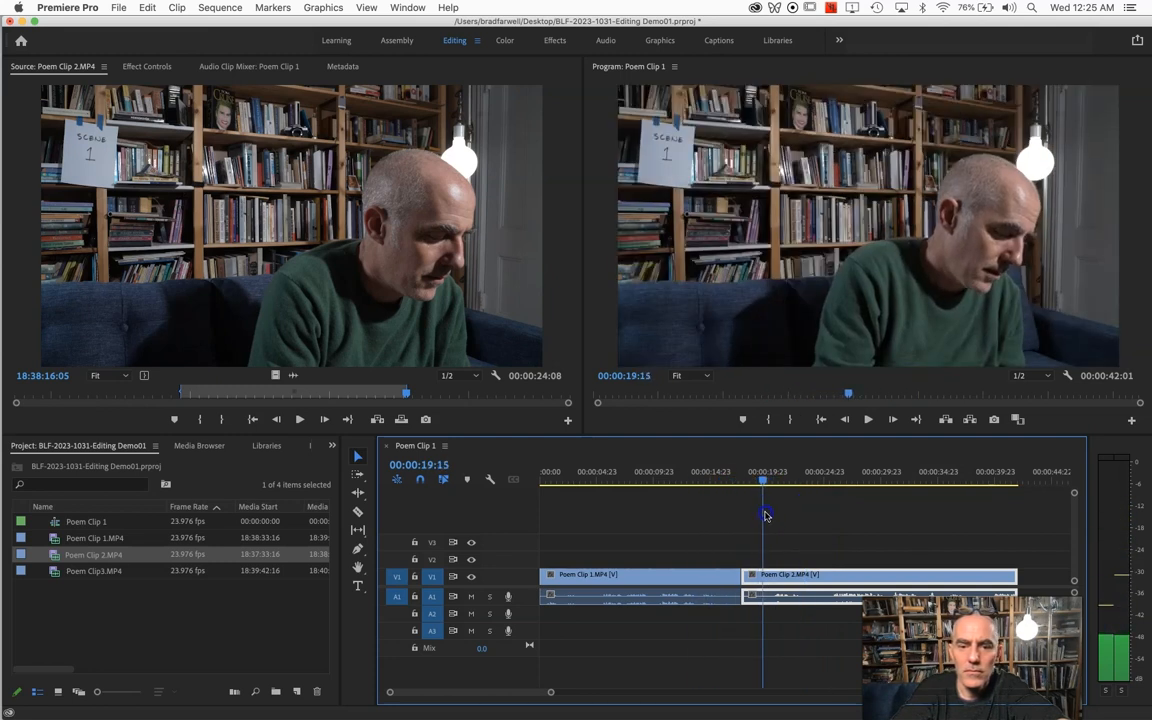
- Load Poem Clip3.MP4 as the source clip, find the start of the wanted section and mark an In point at 18:40:09:00
click(73, 570)
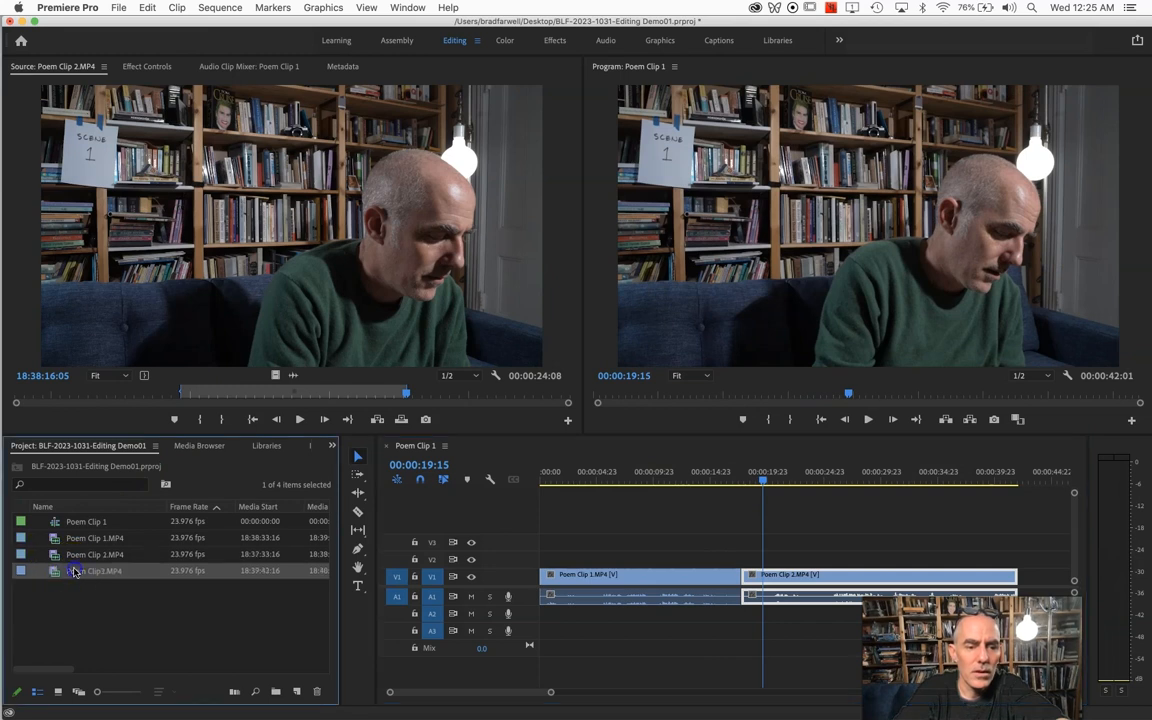
click(60, 573)
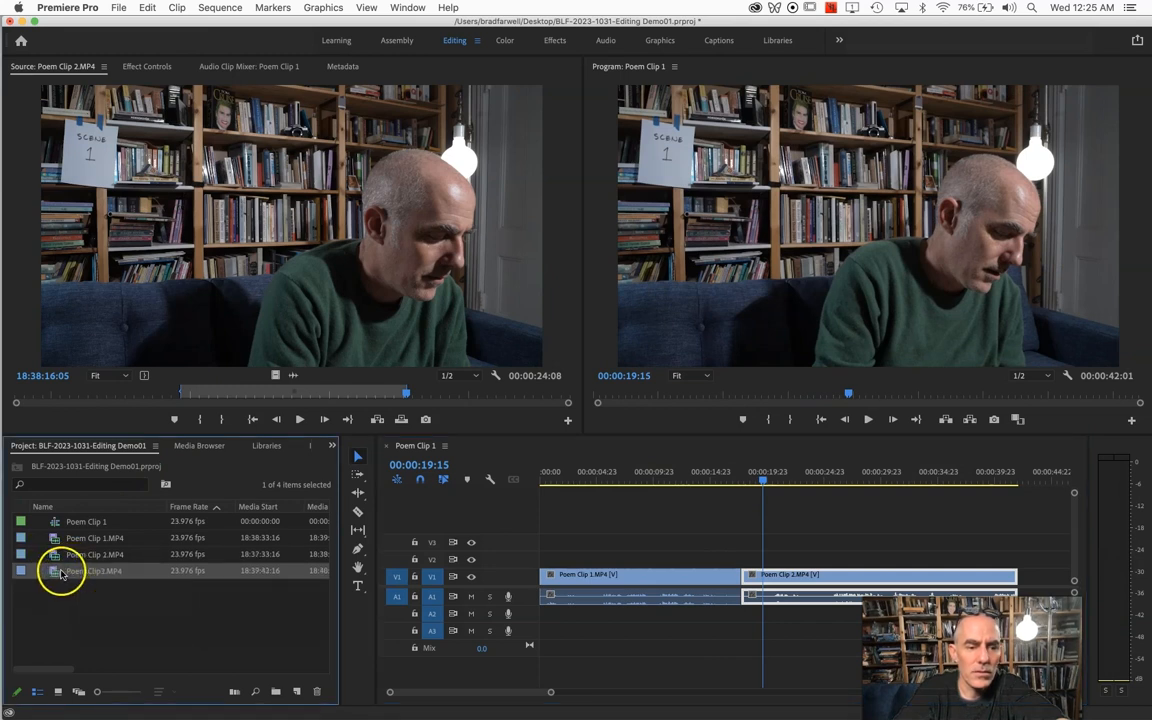
double_click(53, 572)
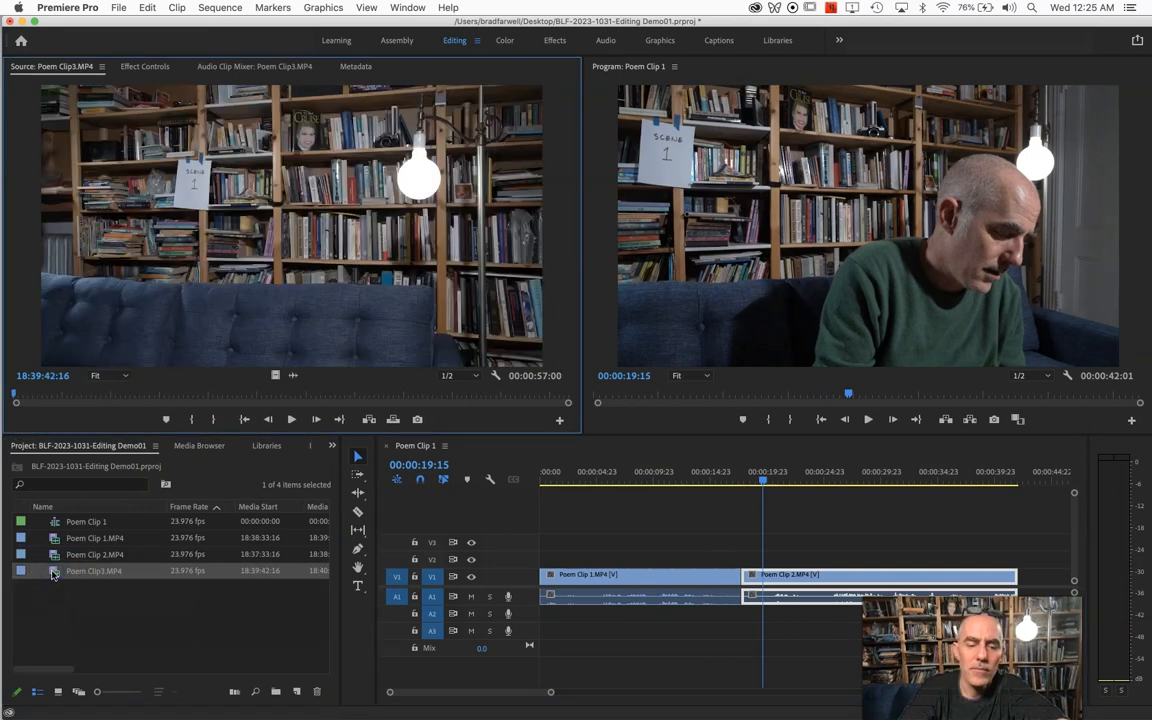
key(space)
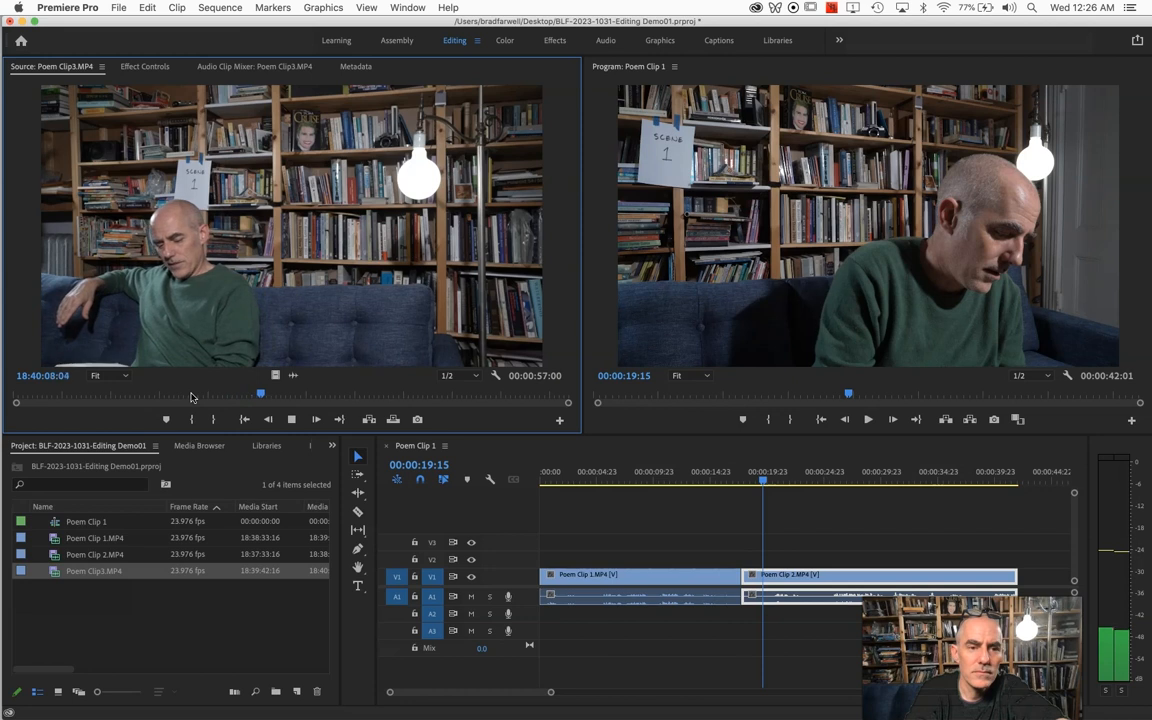
click(273, 399)
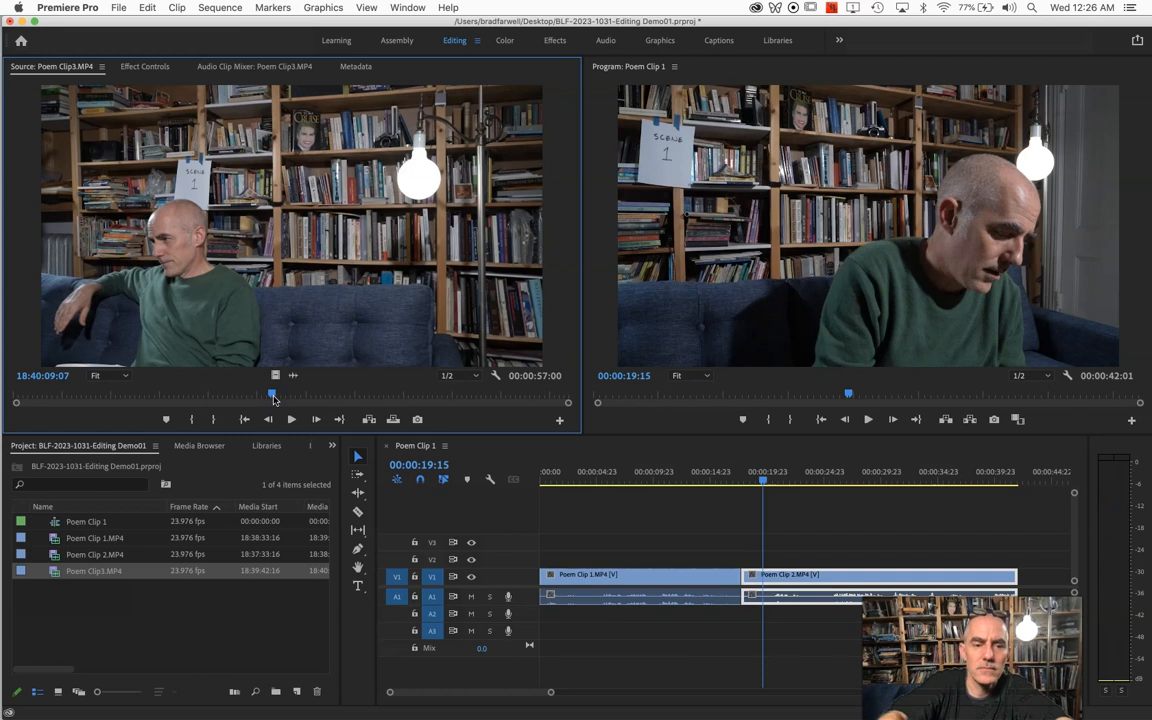
drag(274, 399, 267, 399)
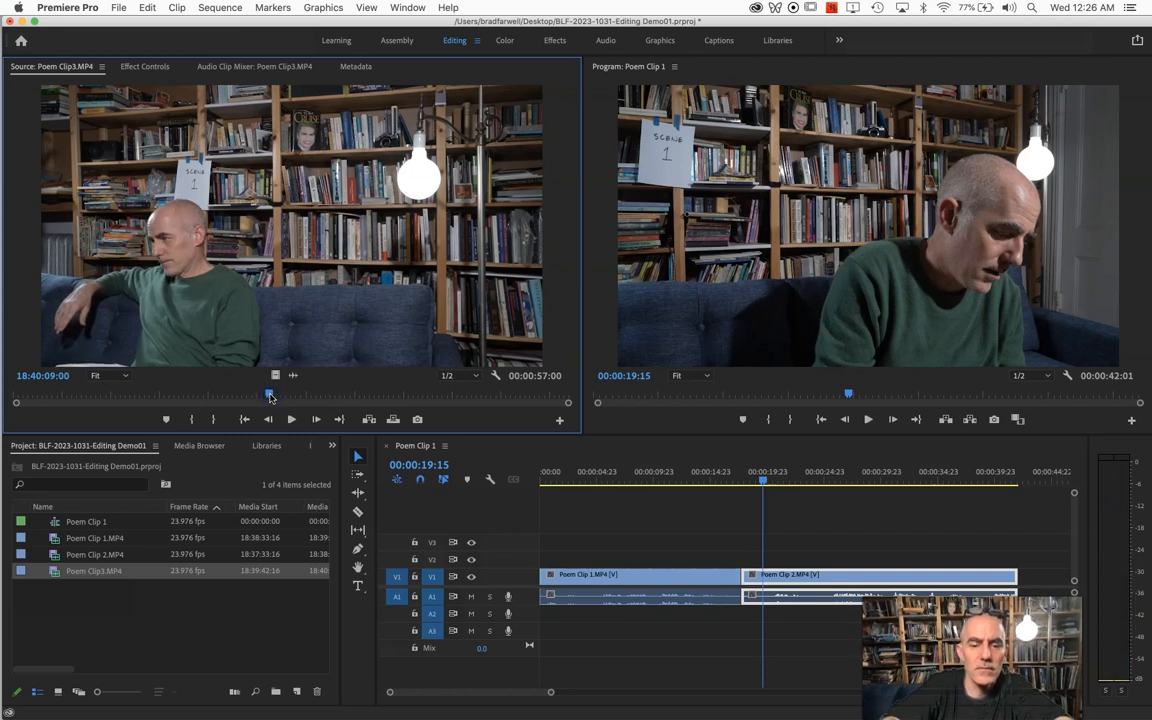
key(i)
- Play Poem Clip3 to the end of the wanted section and mark an Out point that makes the selection 00:00:23:15 long
key(space)
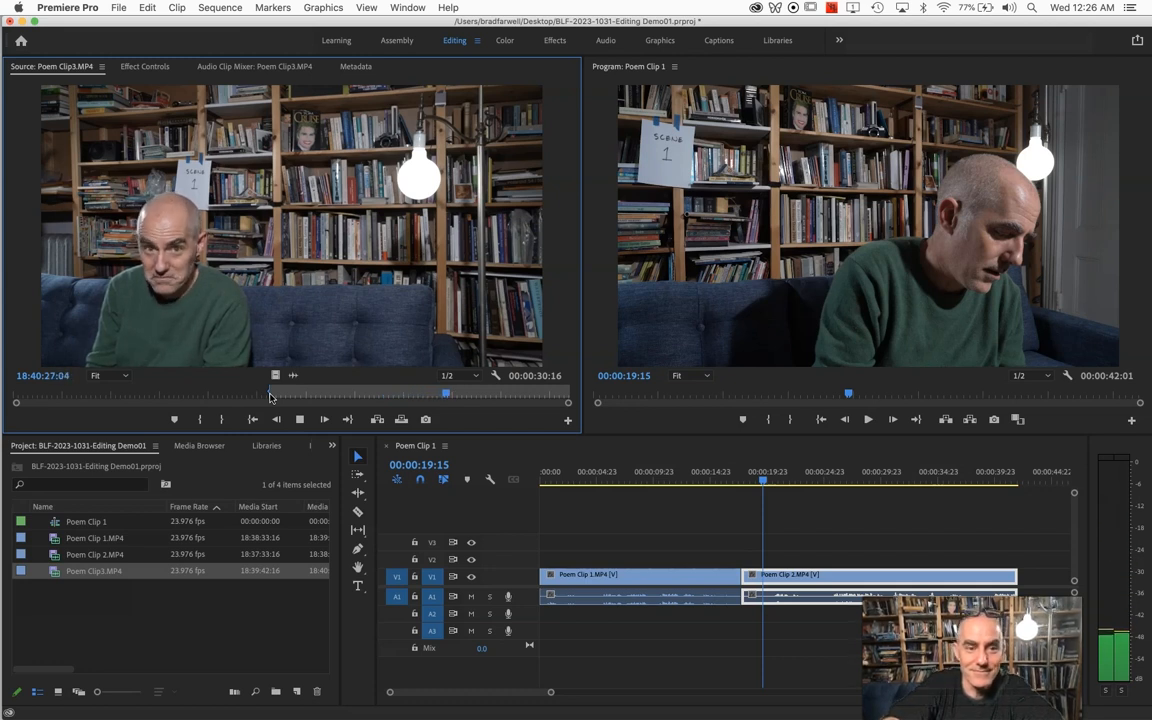
key(o)
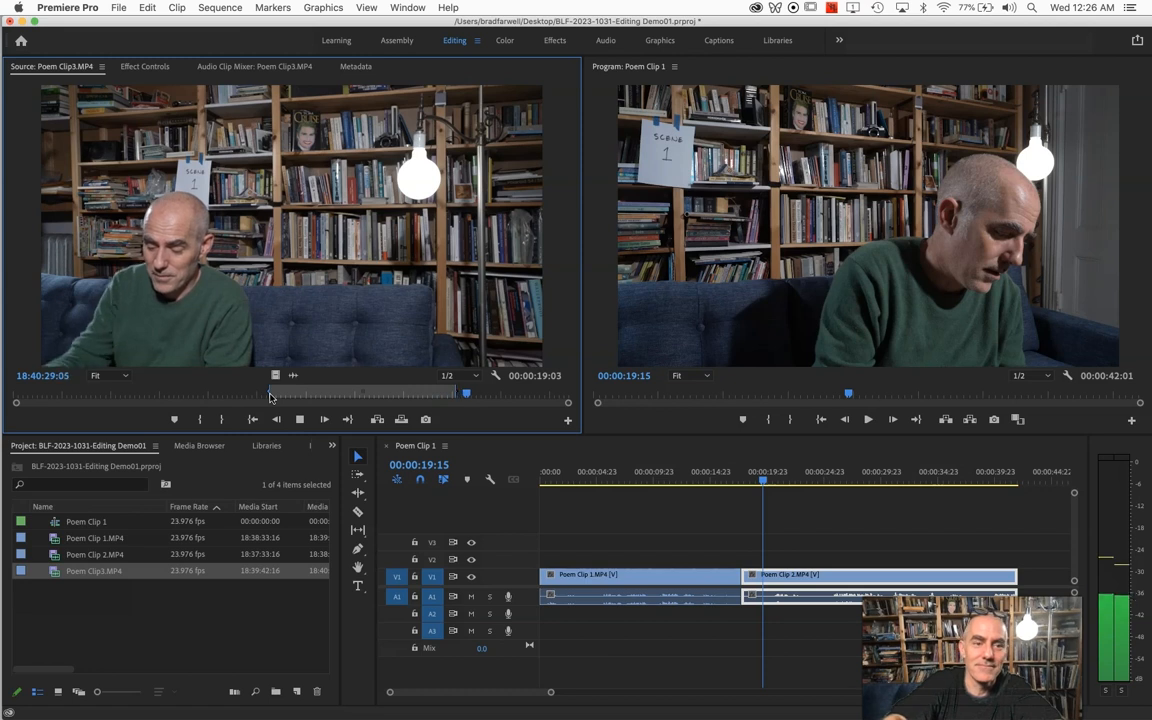
key(o)
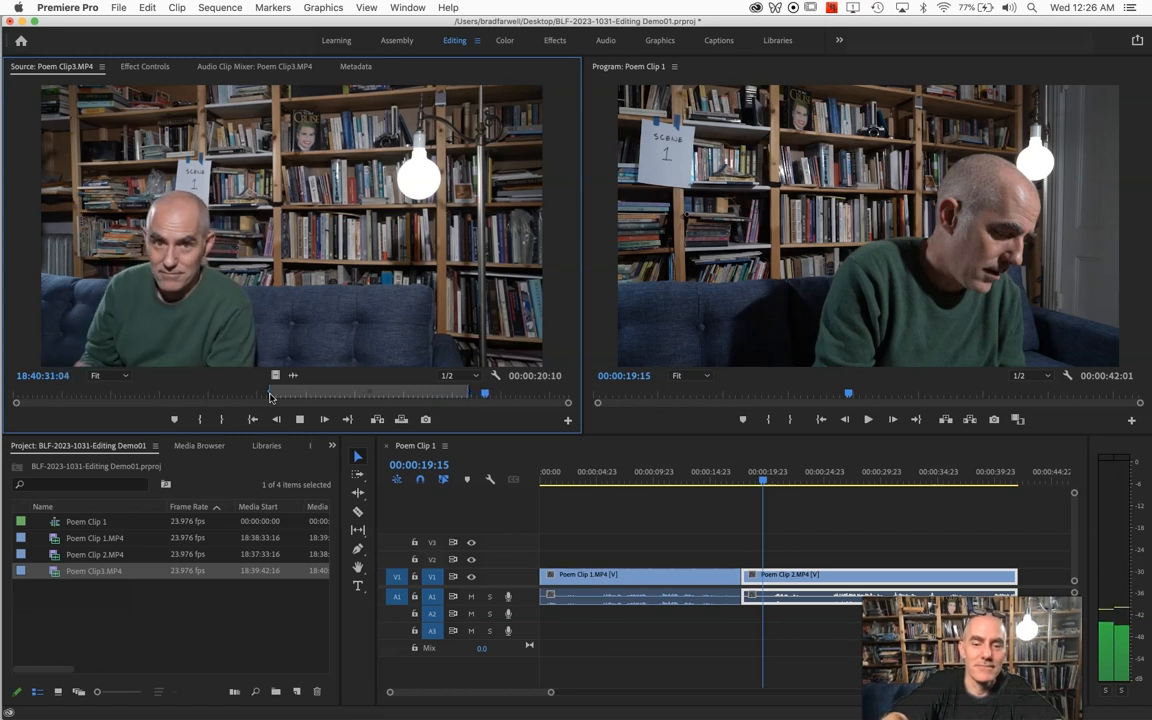
key(o)
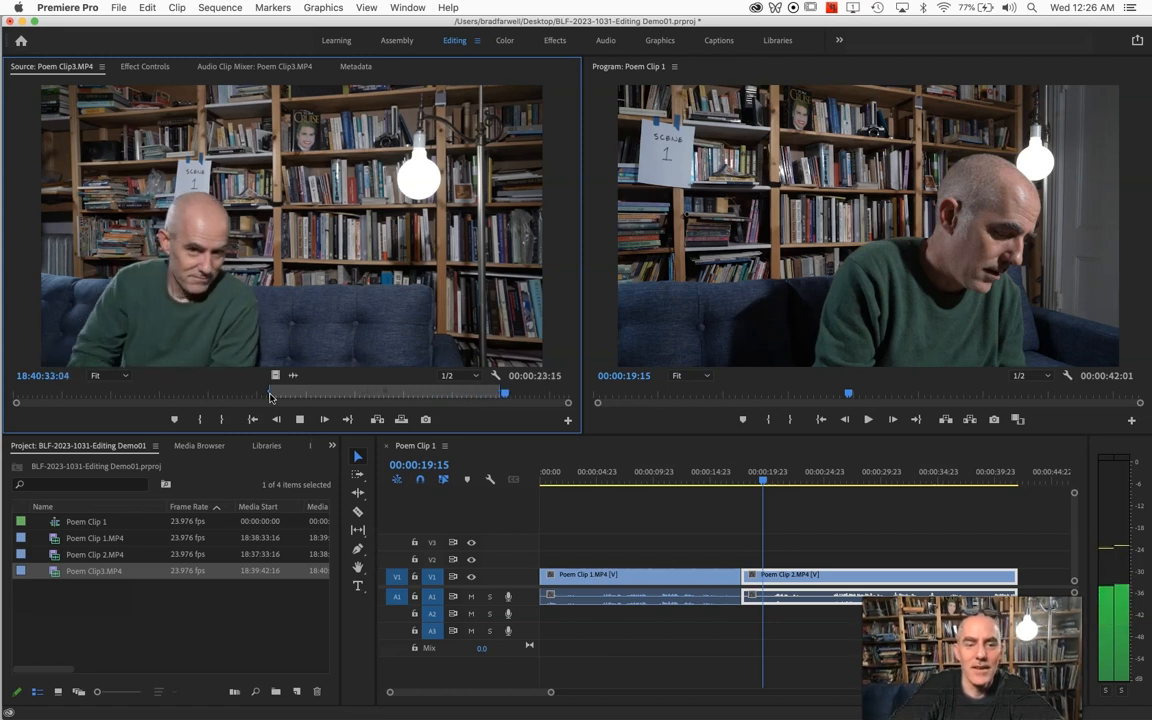
key(space)
- Add the marked section of Poem Clip3 with its audio to V1 and A1, directly after Poem Clip 2
click(289, 262)
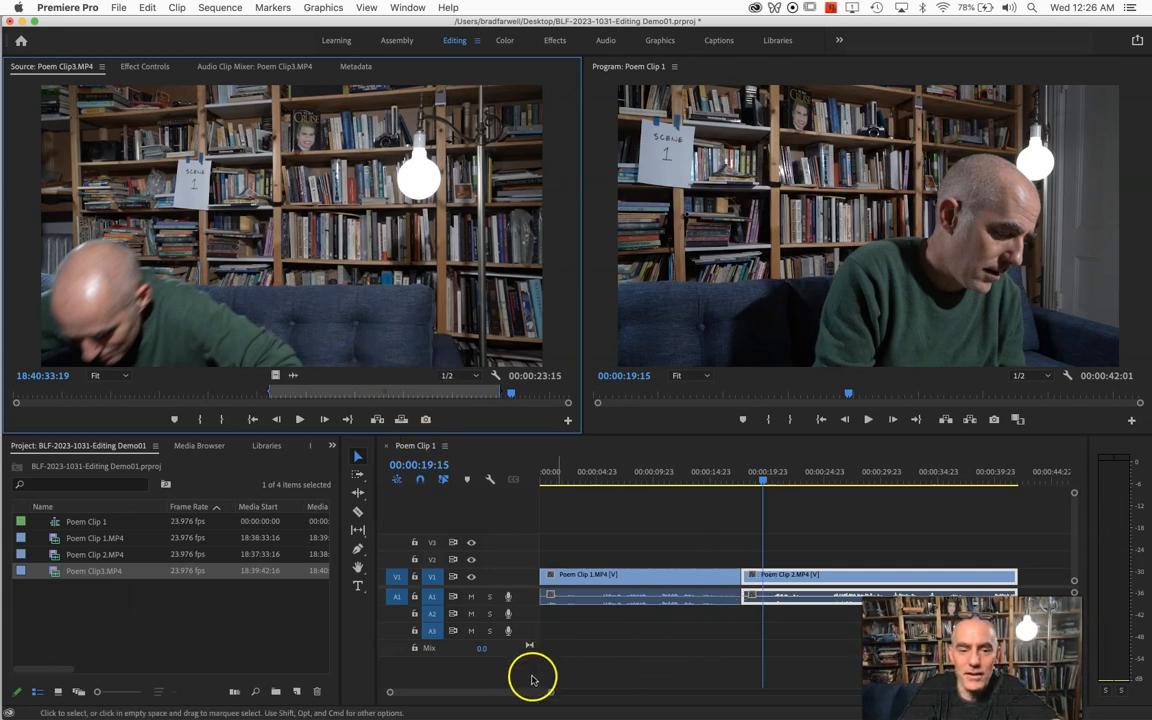
drag(525, 693, 560, 690)
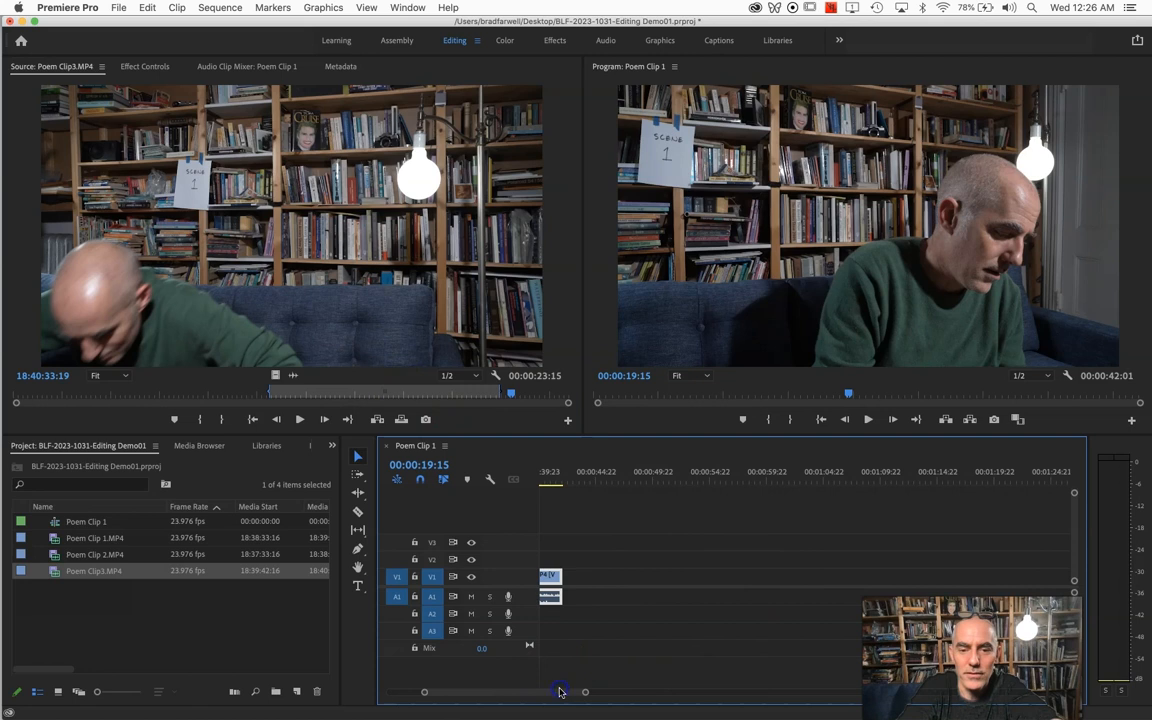
drag(297, 220, 578, 576)
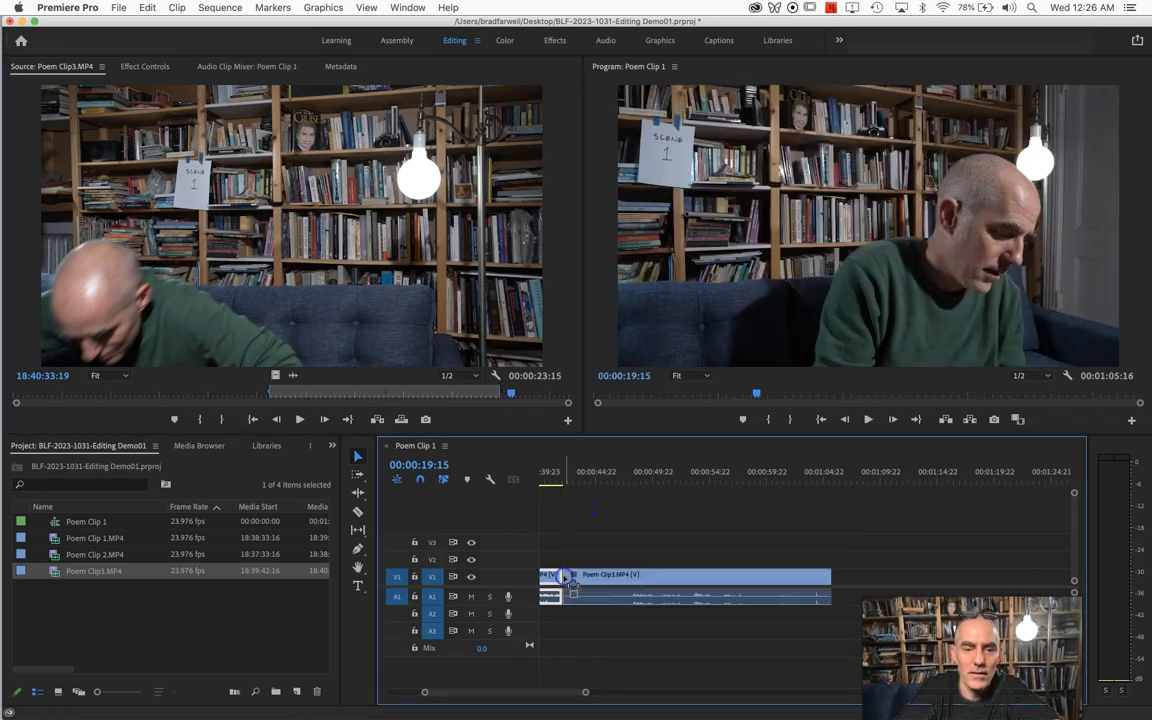
- Find the new starting point for Poem Clip 2 on the timeline and trim the clip's start to 00:00:25:18
scroll(558, 522, left, 5)
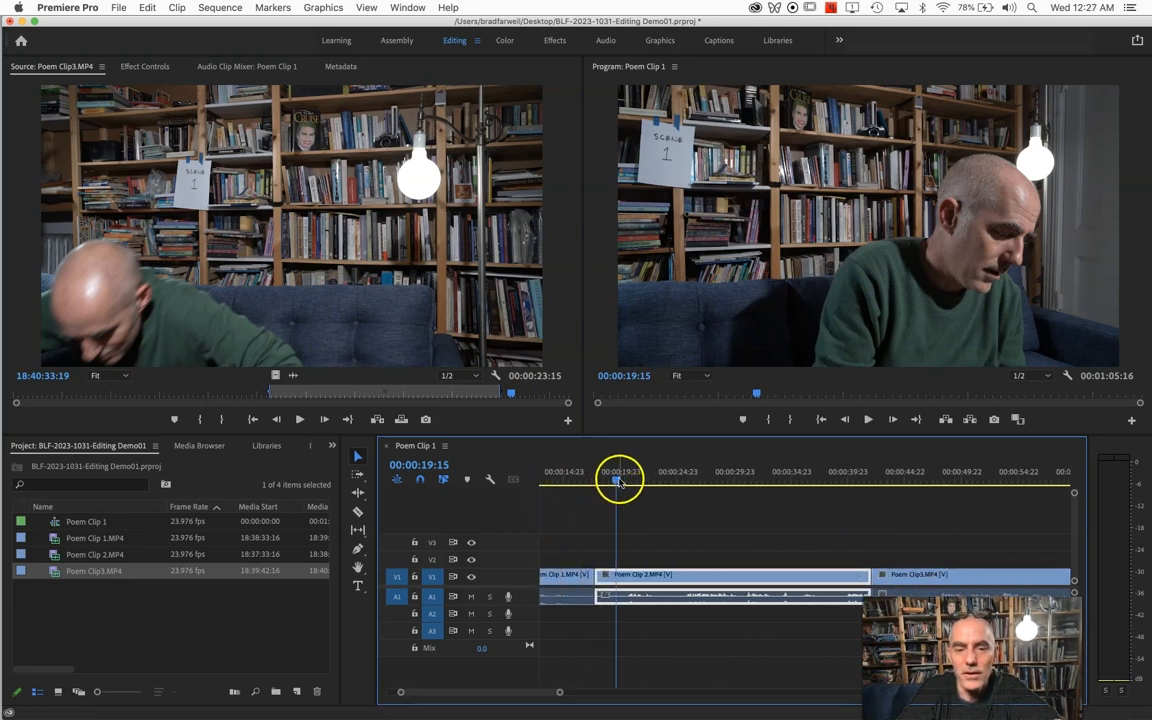
drag(617, 480, 583, 490)
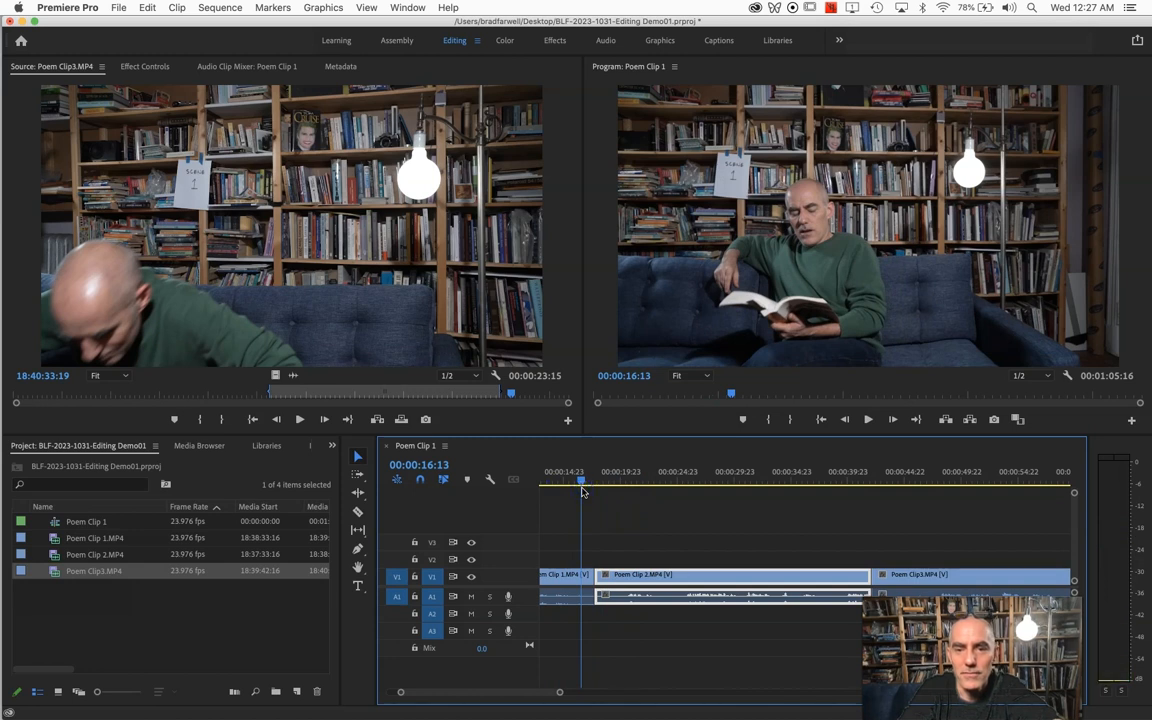
drag(581, 485, 677, 487)
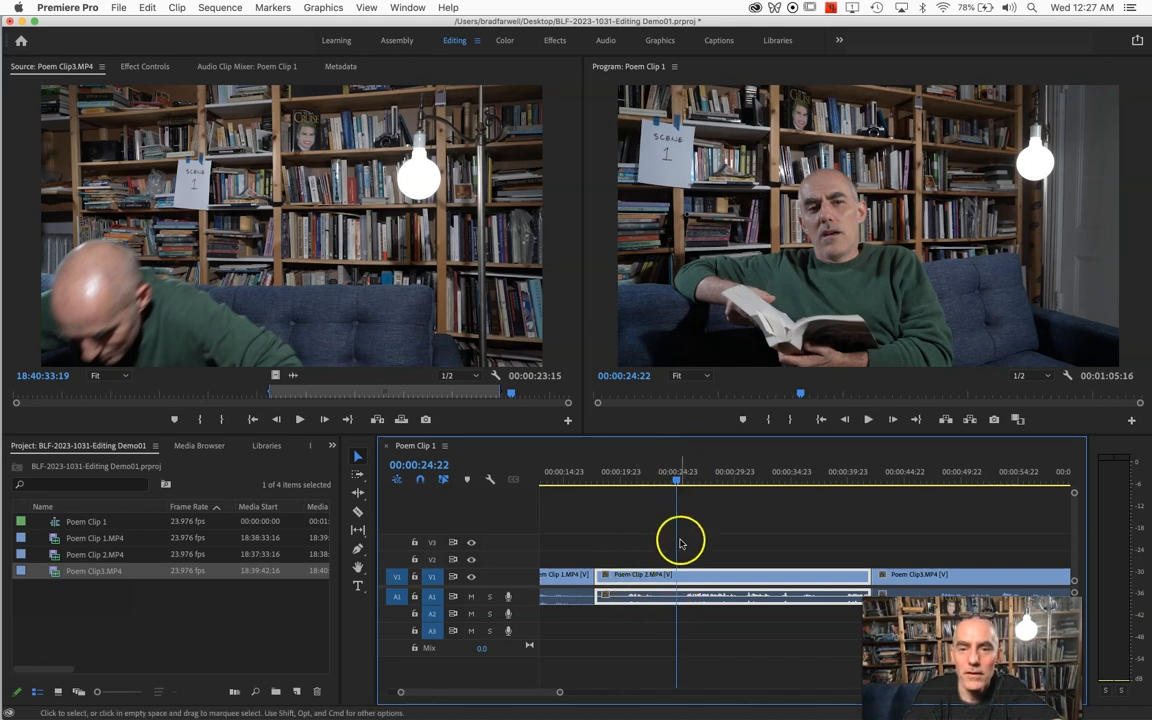
mouse_move(676, 481)
mouse_down()
mouse_move(663, 478)
mouse_move(686, 477)
mouse_up()
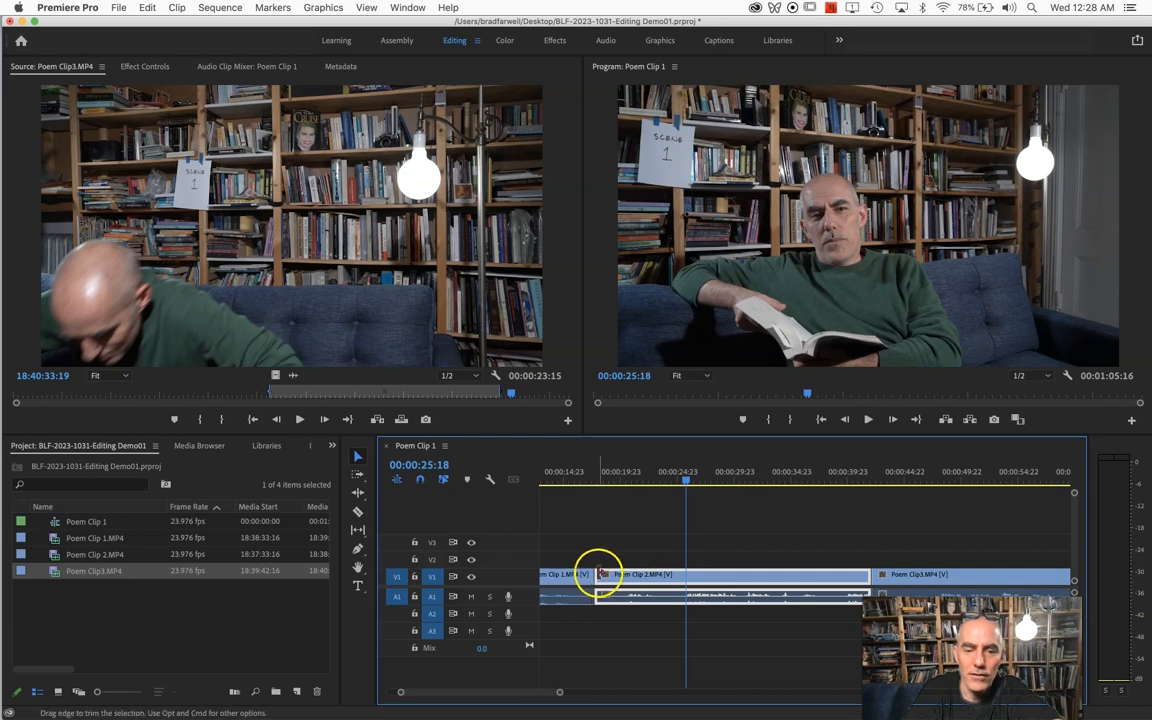
drag(600, 574, 687, 573)
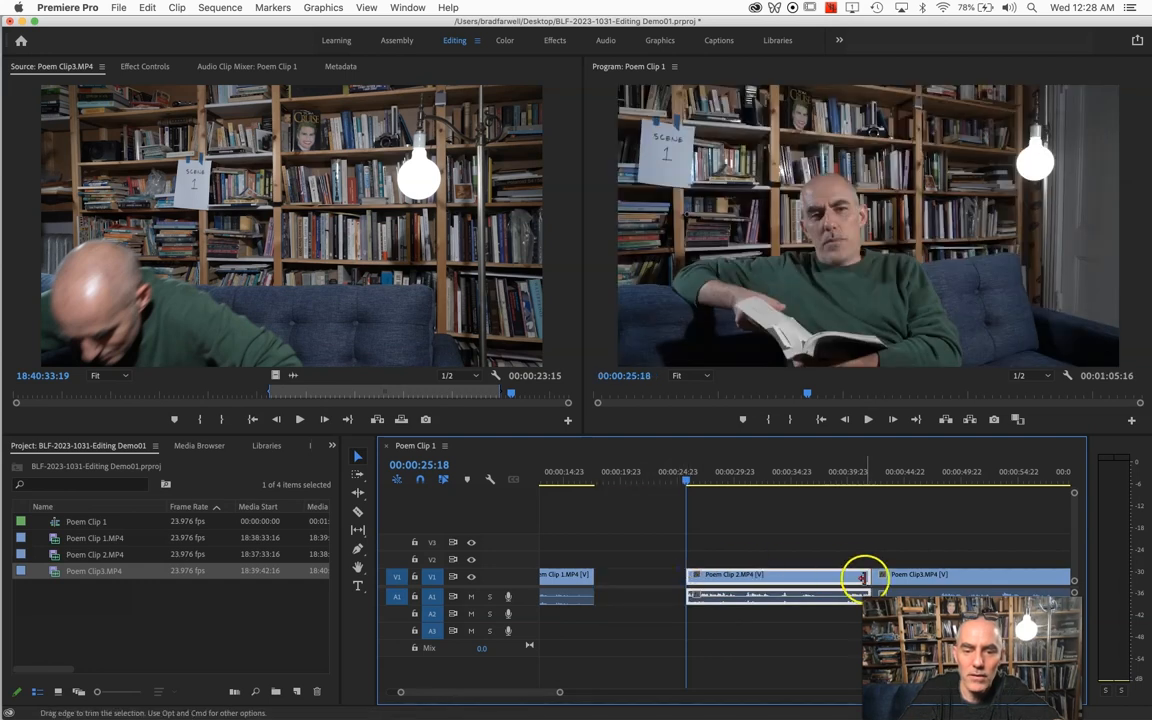
- Move Poem Clip 2 and Poem Clip3 earlier together to close the gap after Poem Clip 1, and play the sequence across the first cut
click(822, 577)
drag(822, 577, 734, 582)
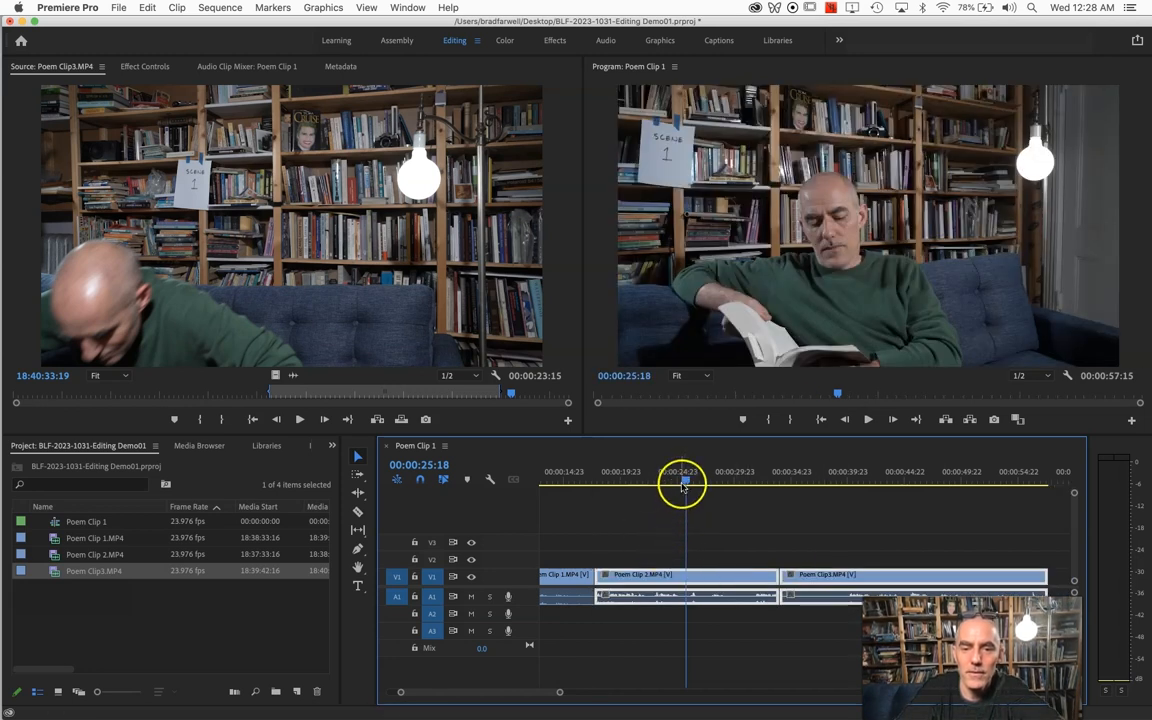
drag(685, 477, 555, 515)
key(space)
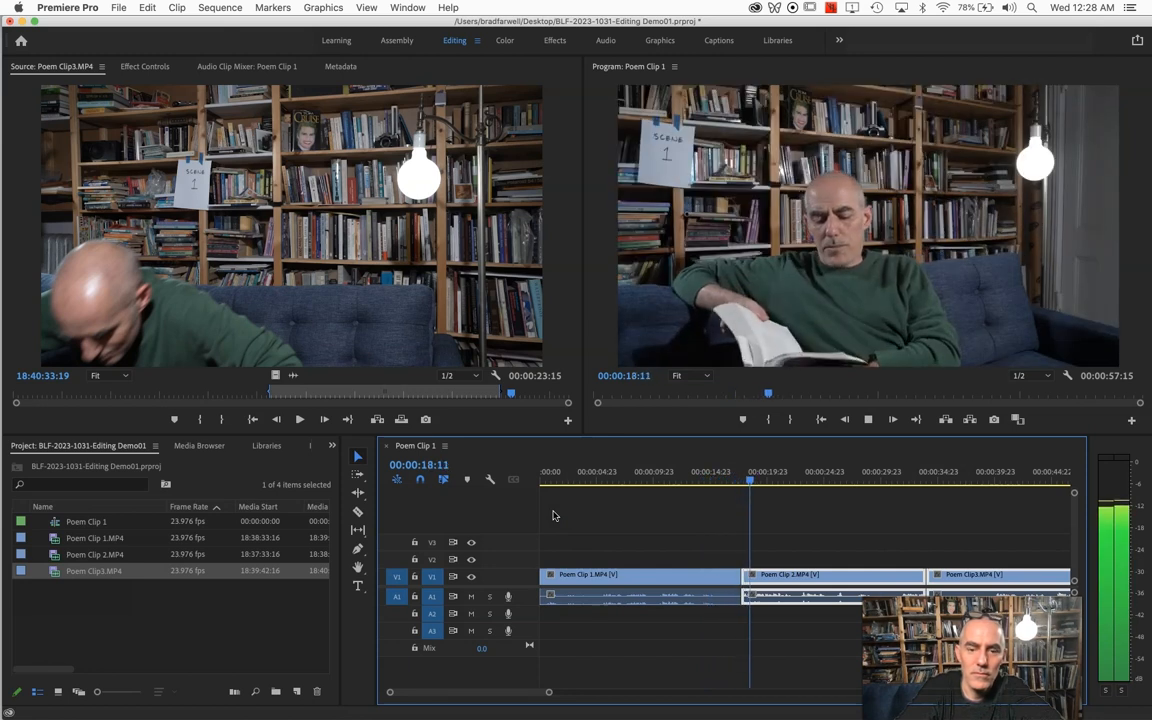
- Stop playback, select Poem Clip 1 and Poem Clip 2 on the timeline, and apply the default transitions to them
key(space)
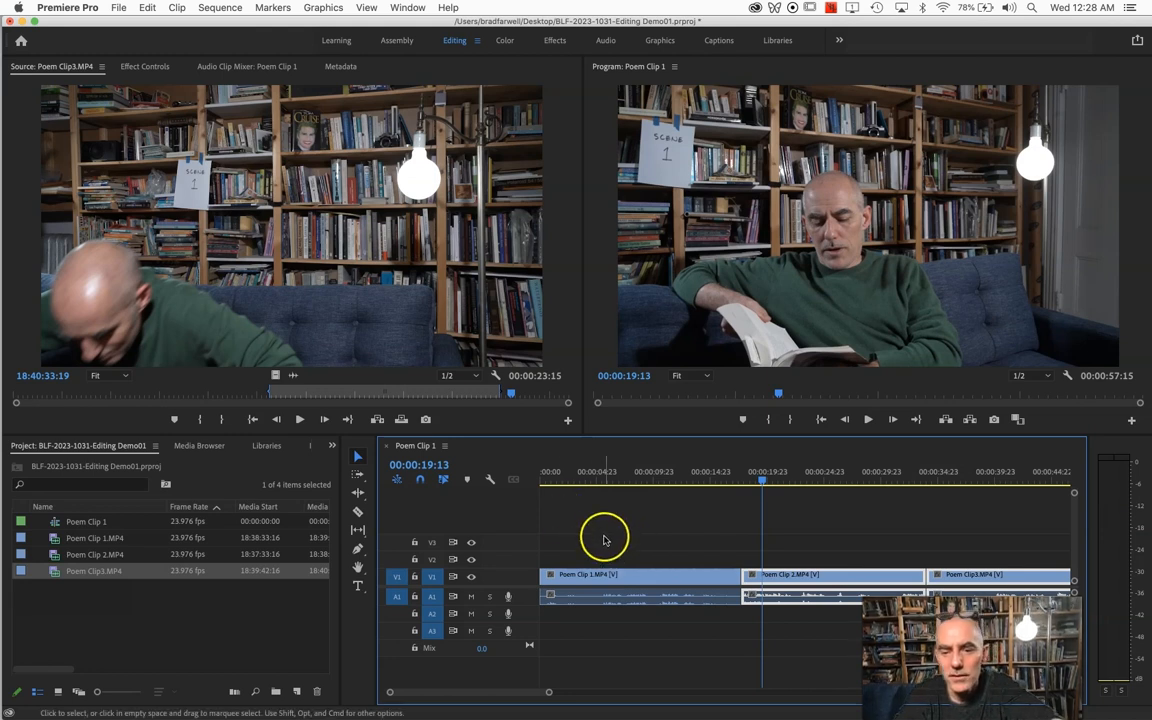
click(799, 558)
click(795, 577)
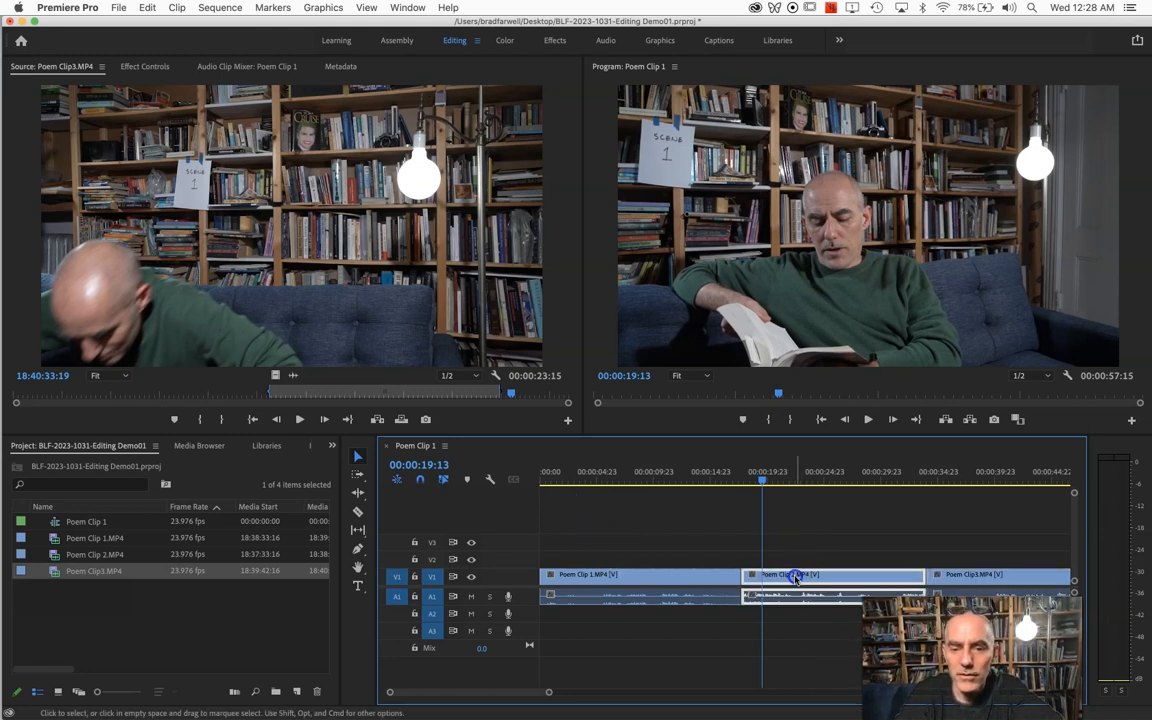
shift+click(728, 578)
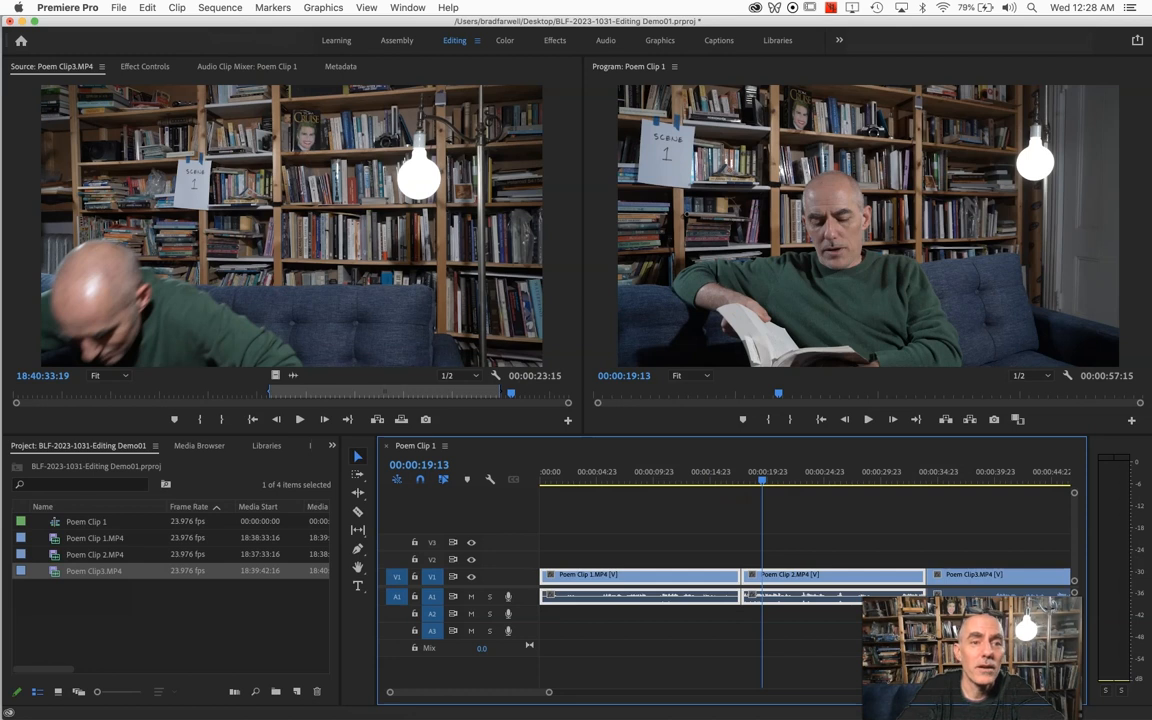
click(220, 8)
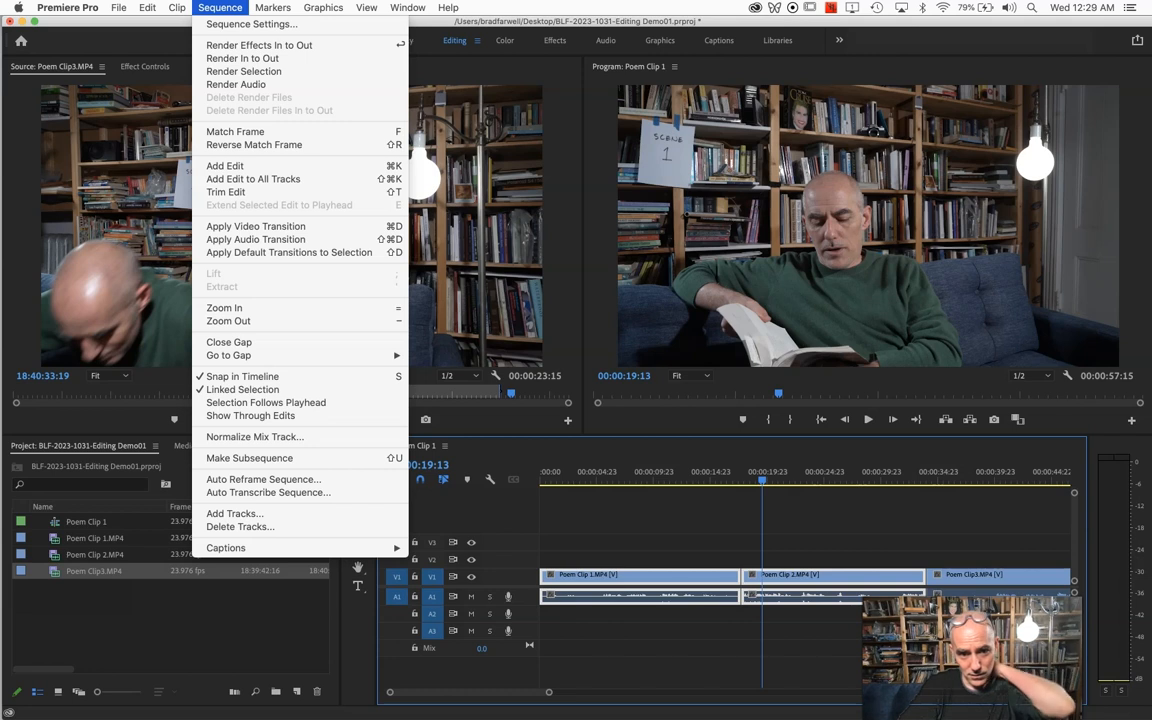
click(303, 253)
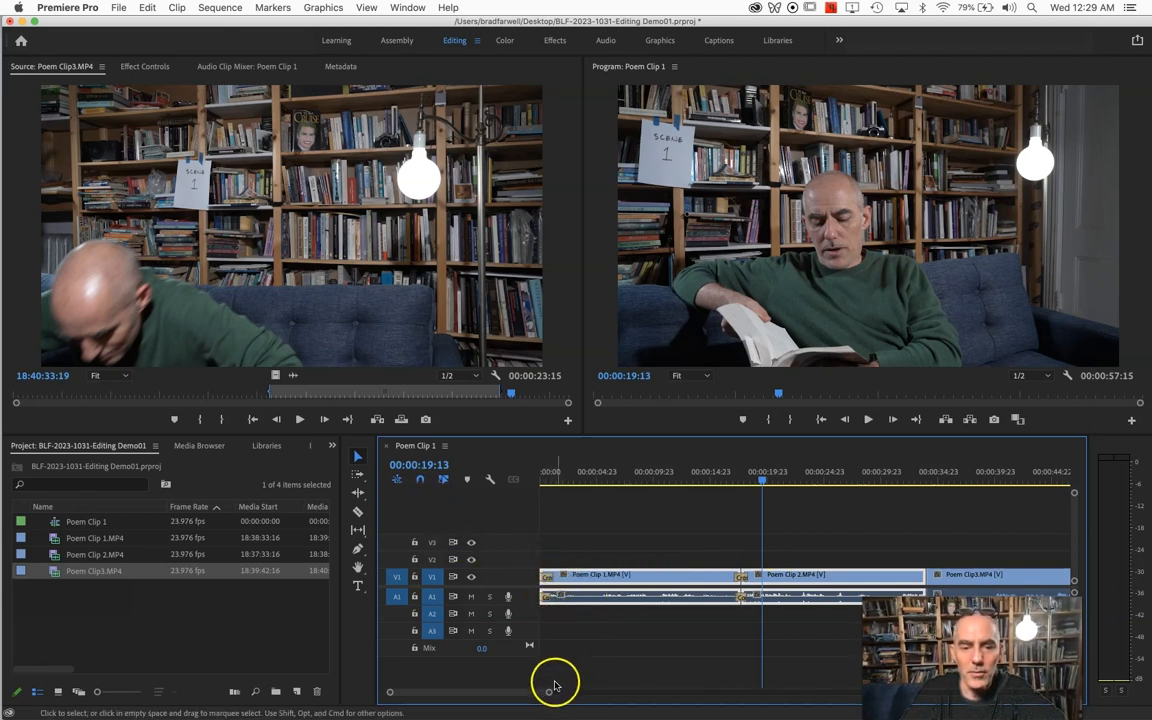
- Remove the video and audio transitions at the start of Poem Clip 1
drag(549, 693, 469, 693)
click(555, 594)
click(554, 578)
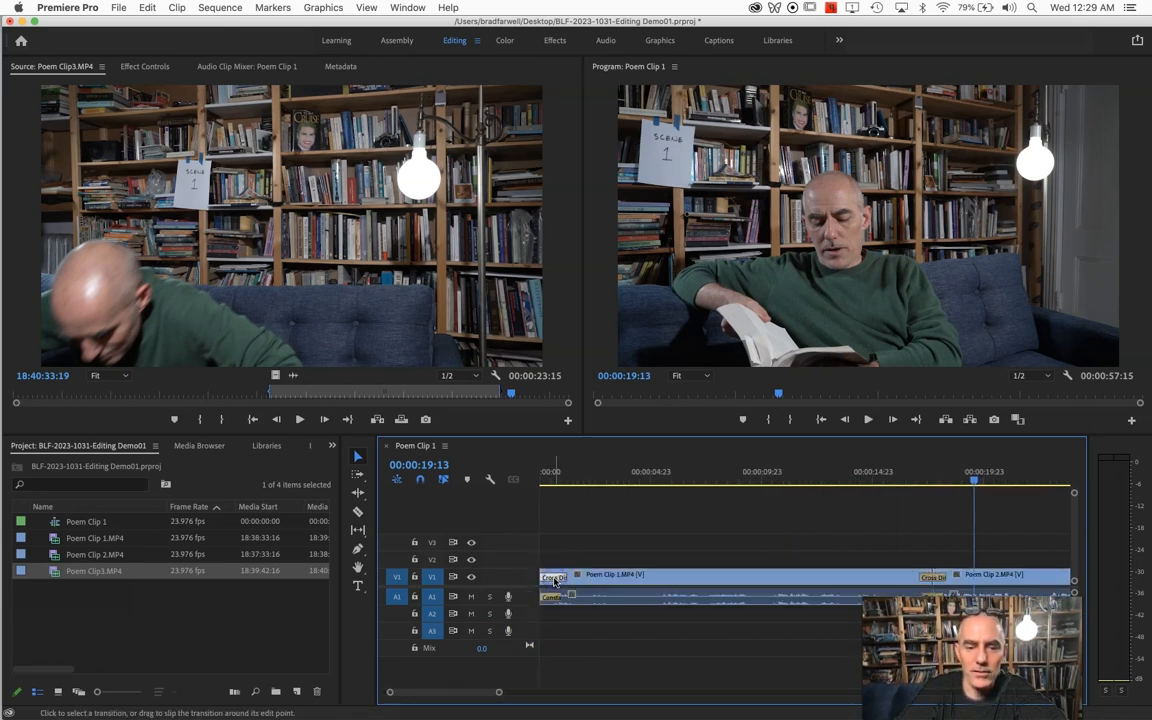
click(555, 580)
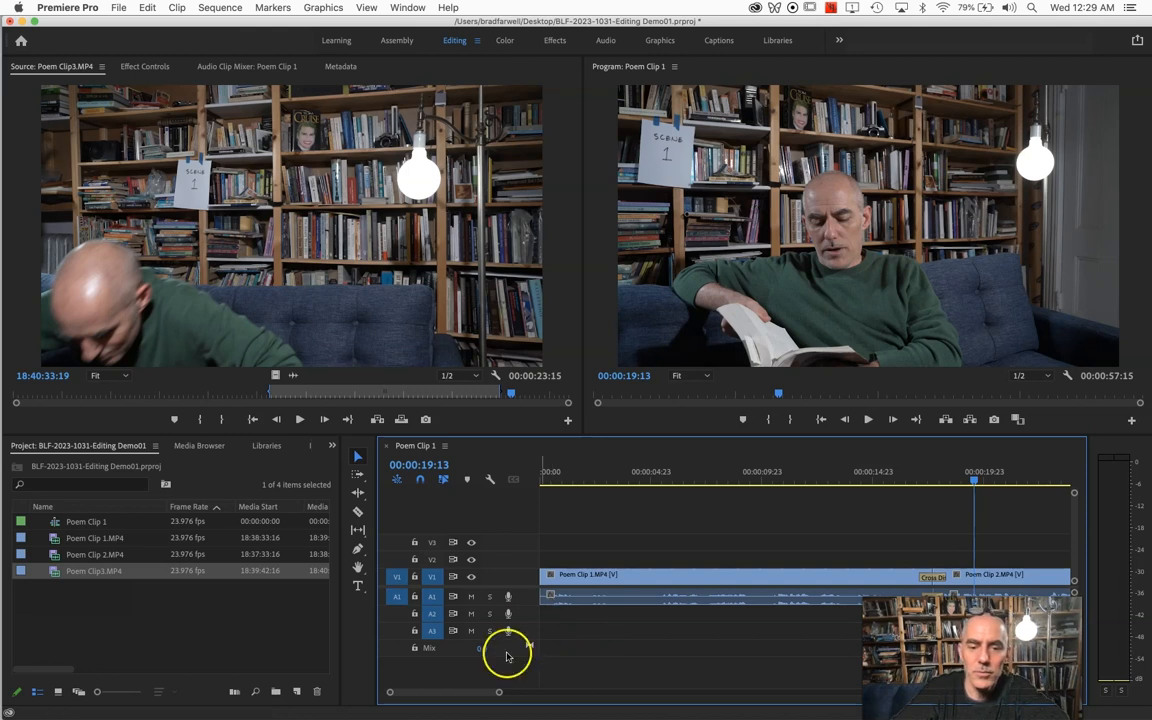
- Find the new end point for Poem Clip 2 and ripple-trim the clip's end to 00:00:31:17
drag(490, 693, 504, 692)
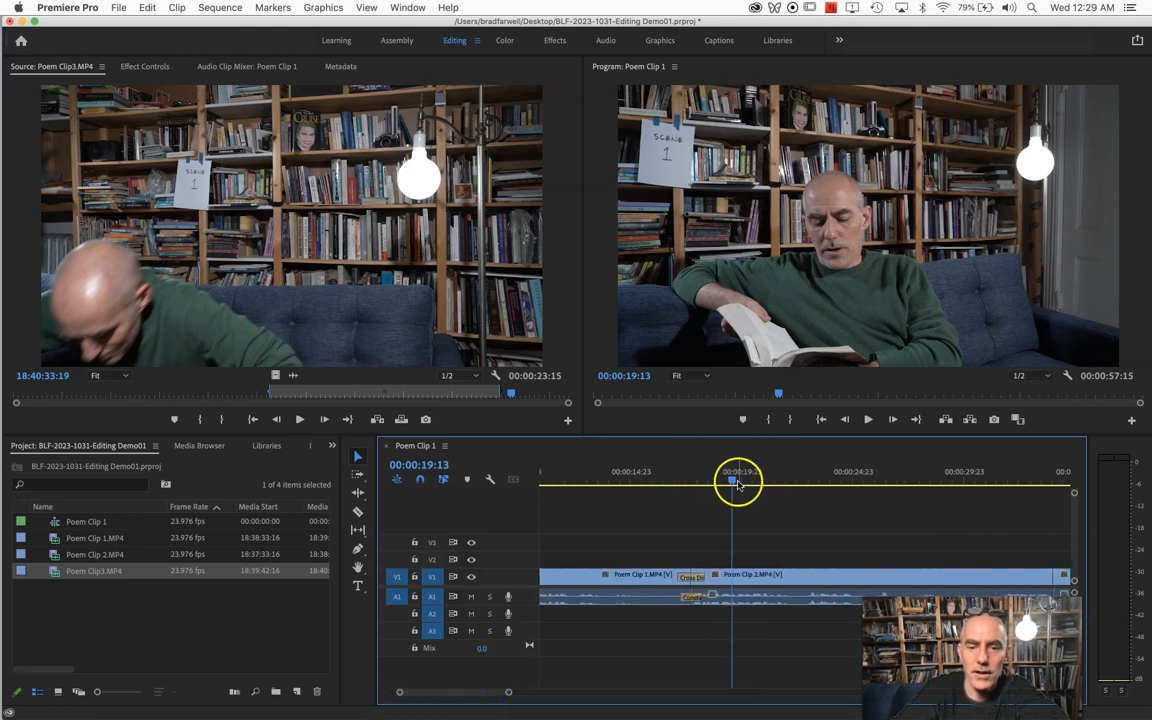
mouse_move(733, 481)
mouse_down()
mouse_move(609, 487)
mouse_move(727, 493)
mouse_up()
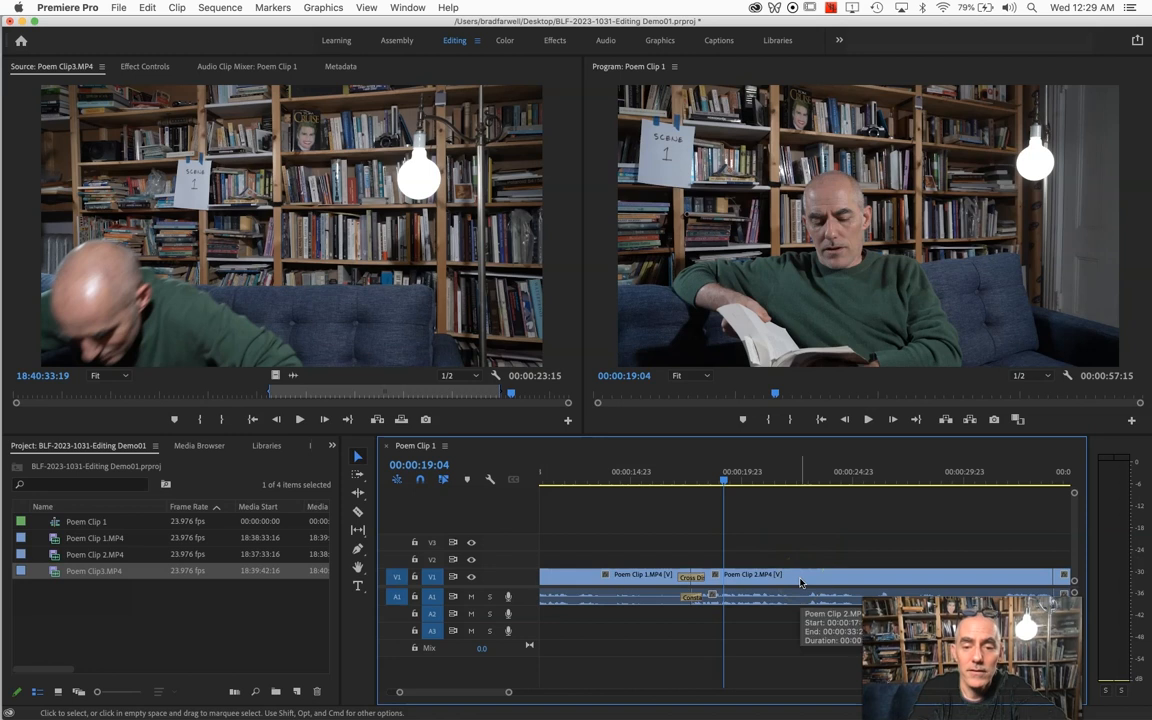
drag(724, 482, 968, 494)
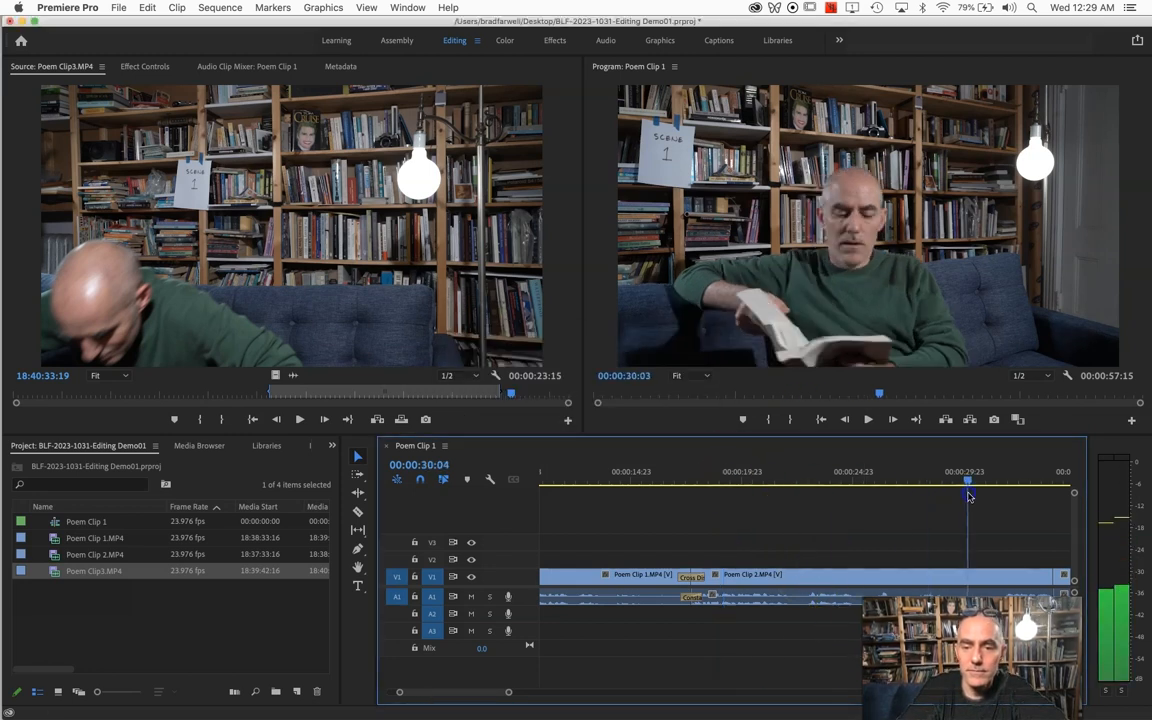
scroll(955, 500, right, 5)
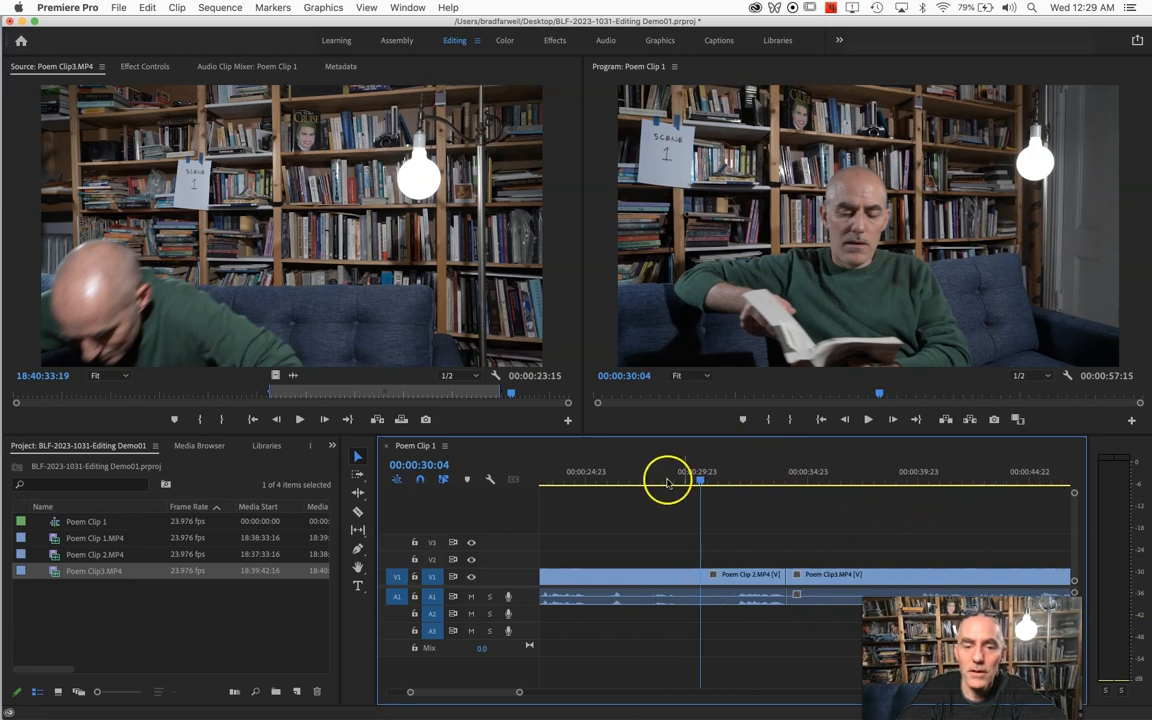
drag(700, 482, 735, 488)
click(753, 533)
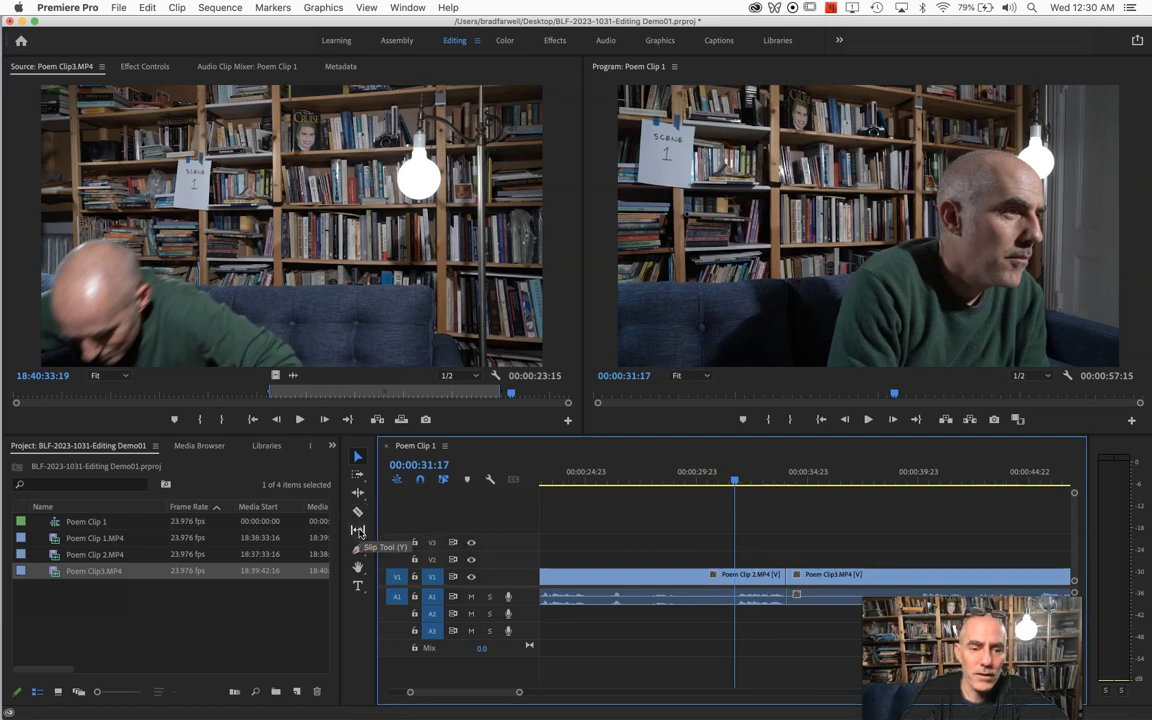
click(358, 493)
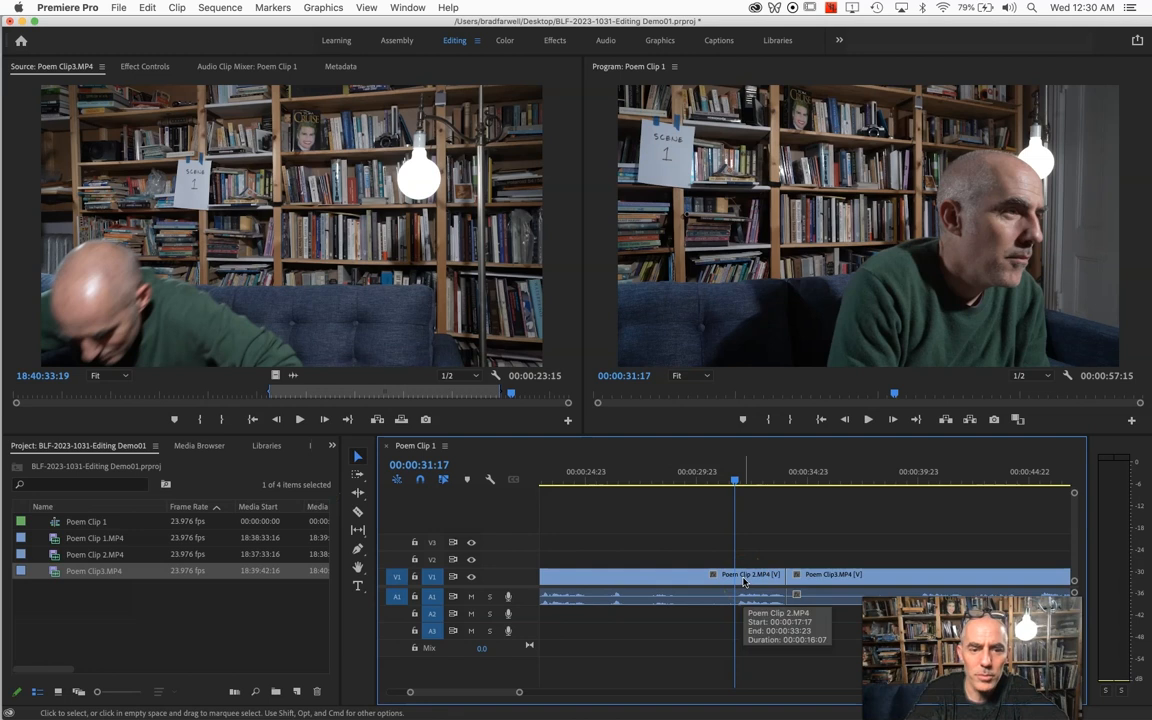
click(357, 494)
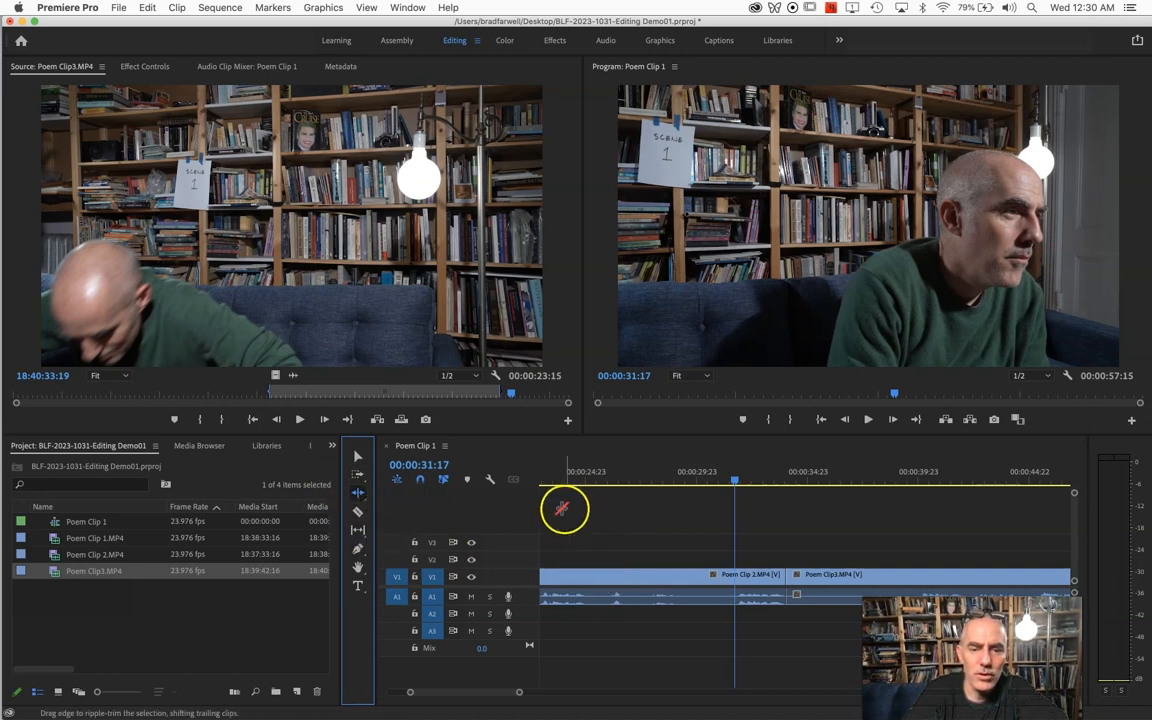
click(784, 575)
drag(784, 575, 736, 570)
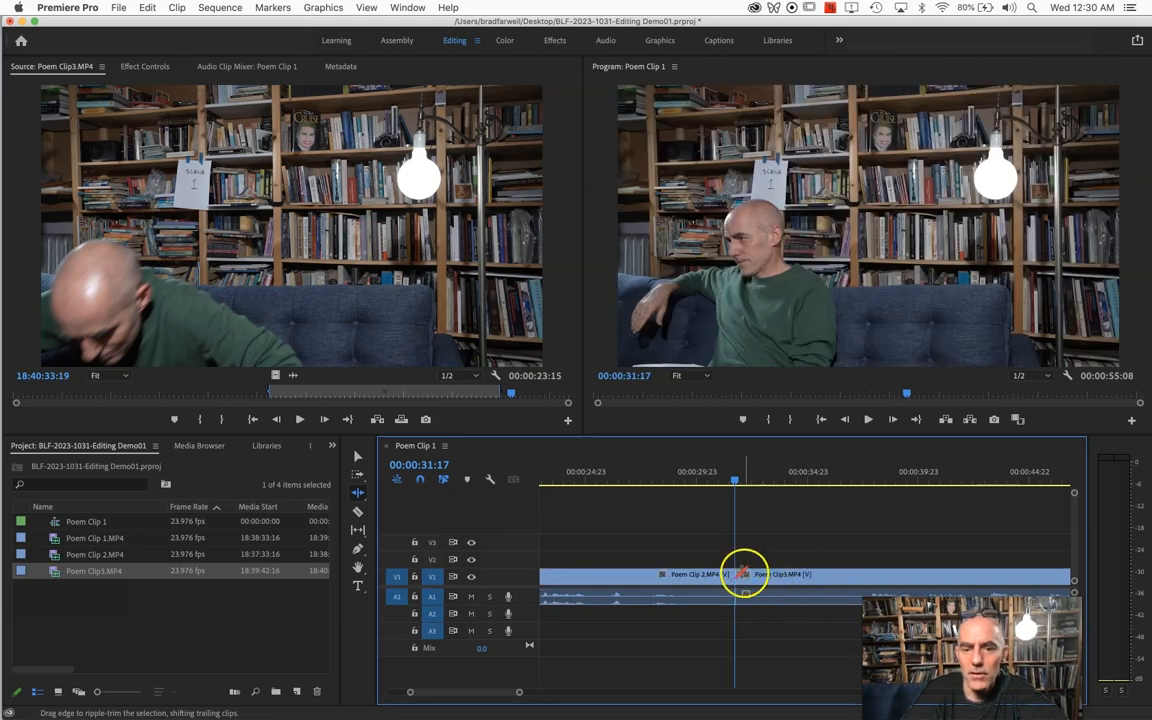
click(357, 456)
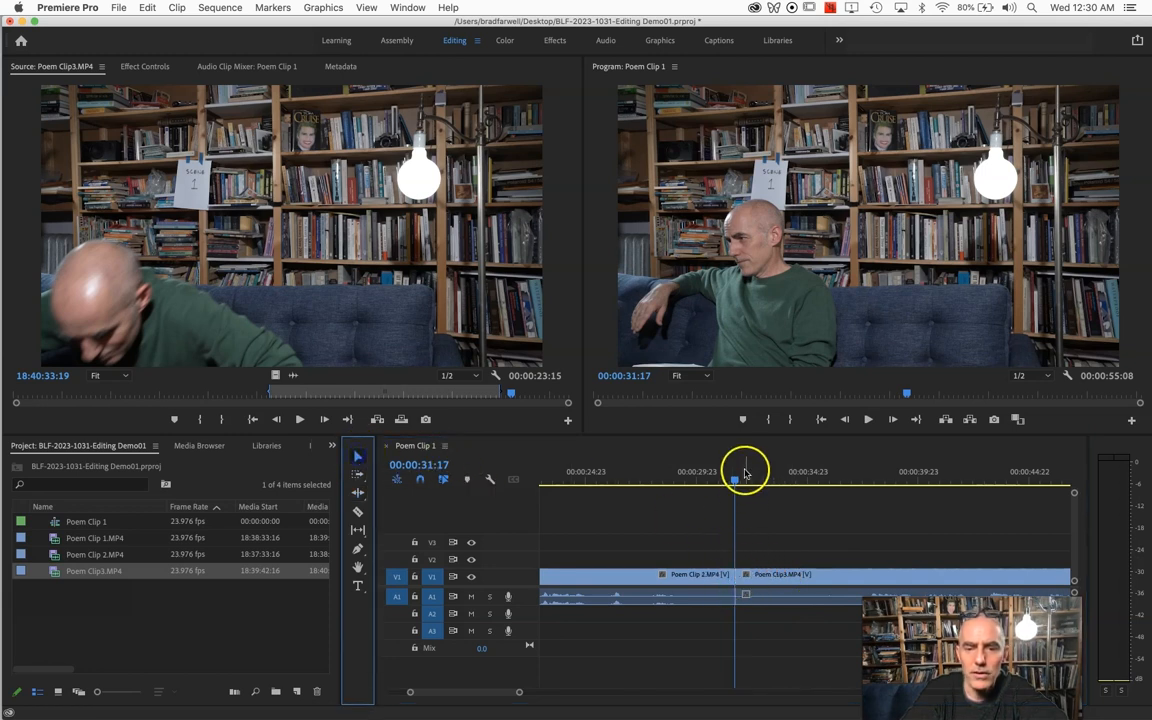
- Check the opening of Poem Clip3 up to 00:00:38:04 and undo the ripple trim of Poem Clip 2
drag(733, 478, 880, 485)
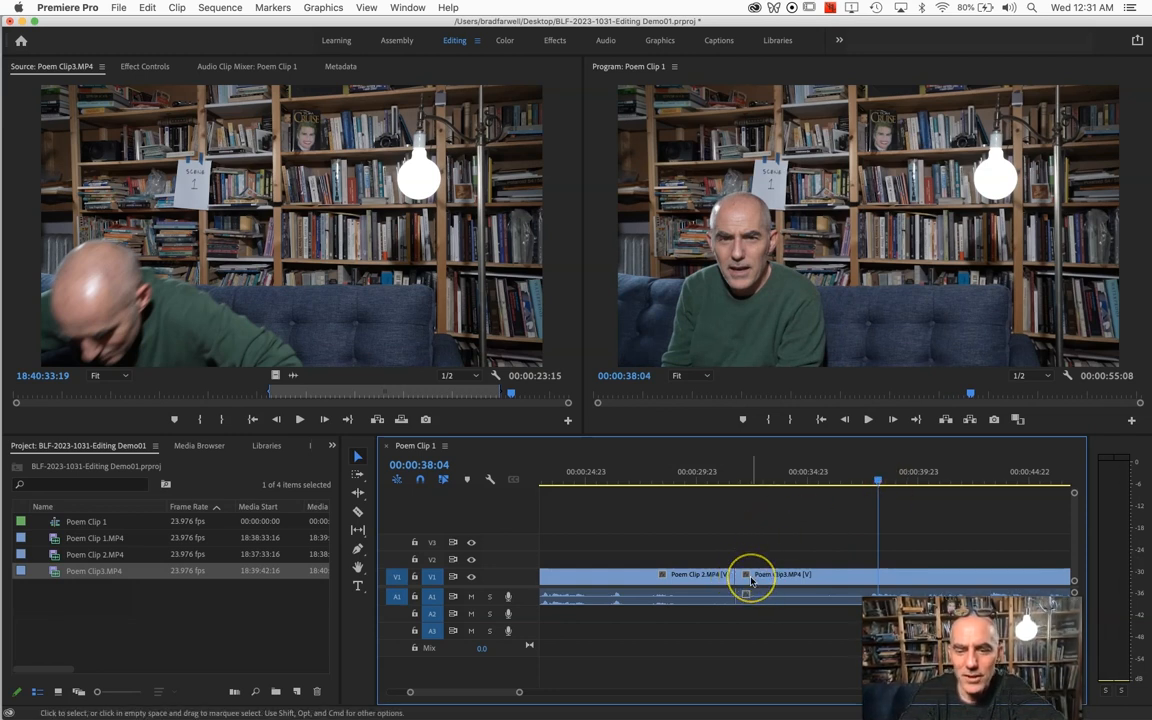
click(740, 576)
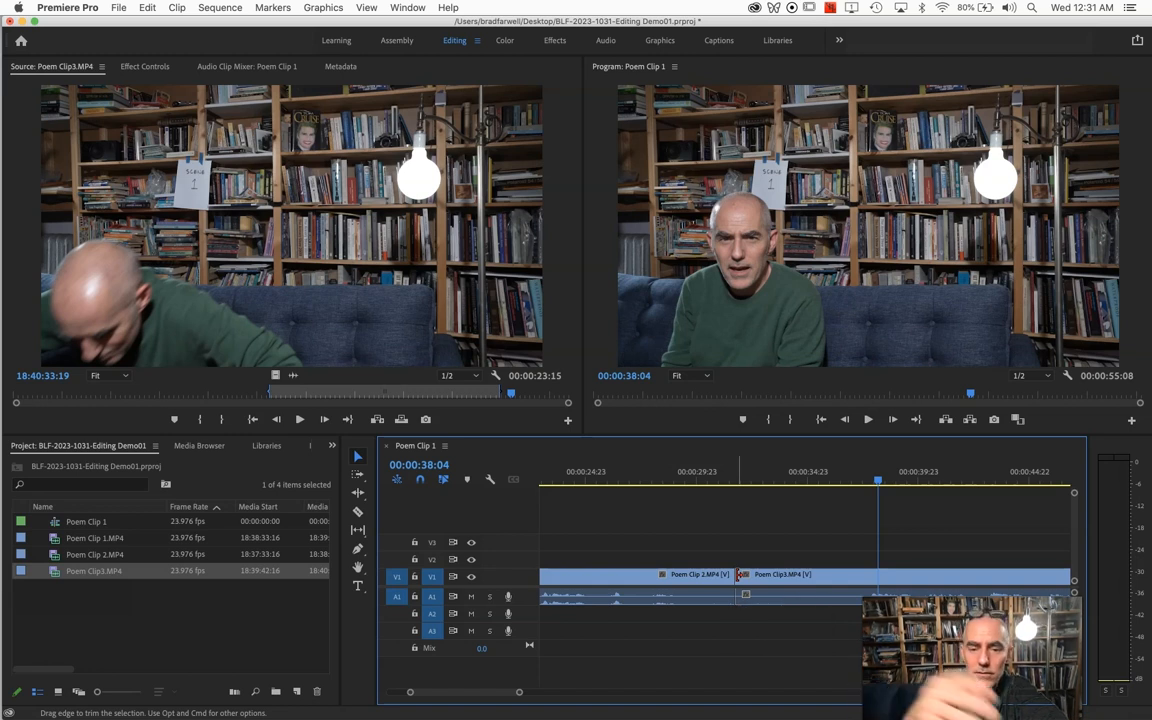
key(super+z)
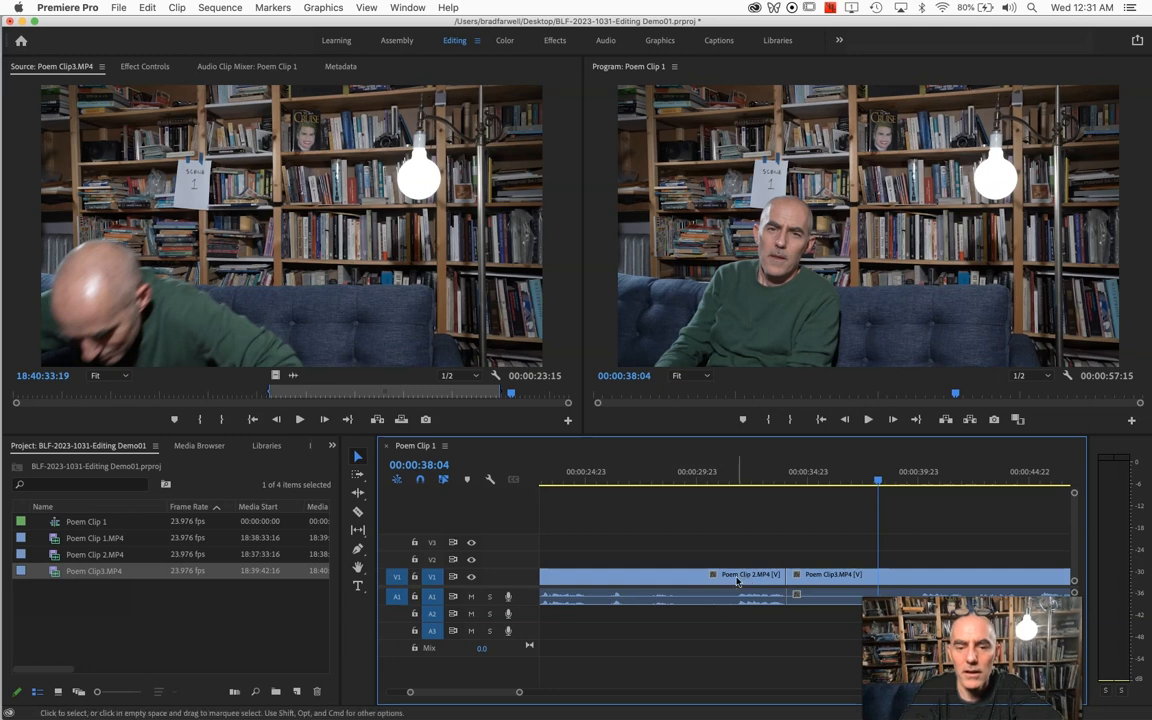
click(147, 8)
click(147, 8)
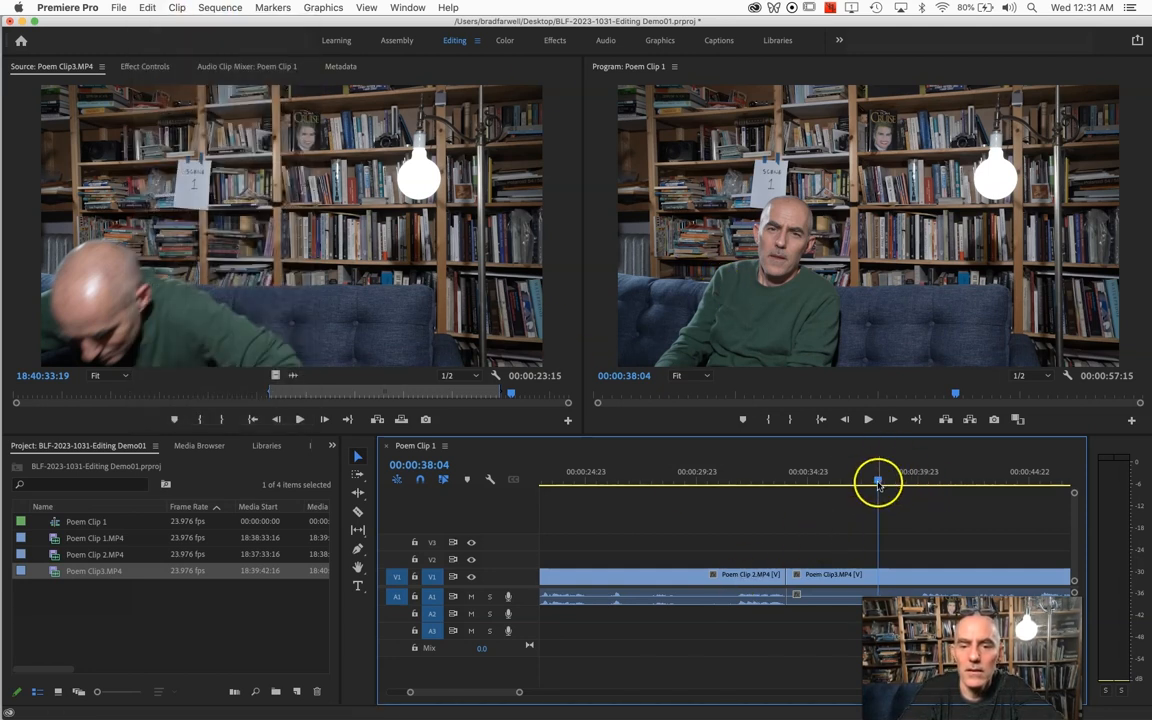
- Find the new end point for Poem Clip 2 and trim the clip's end to 00:00:31:13, leaving Poem Clip3 in place
drag(878, 484, 789, 497)
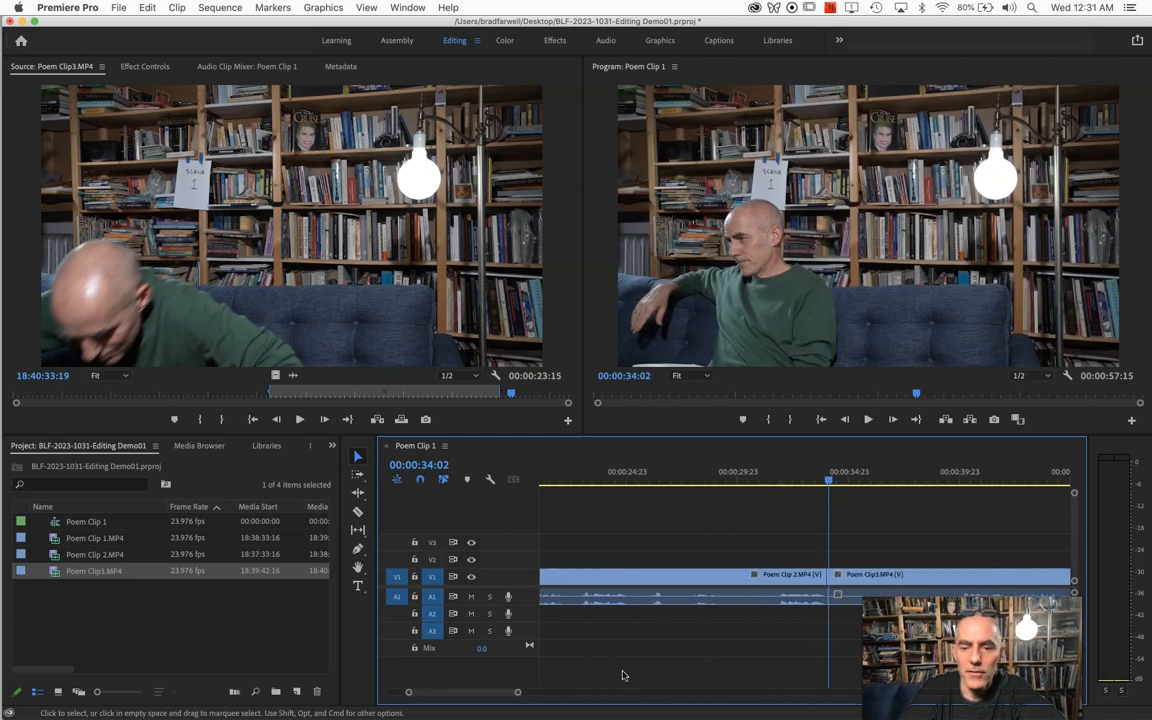
click(751, 578)
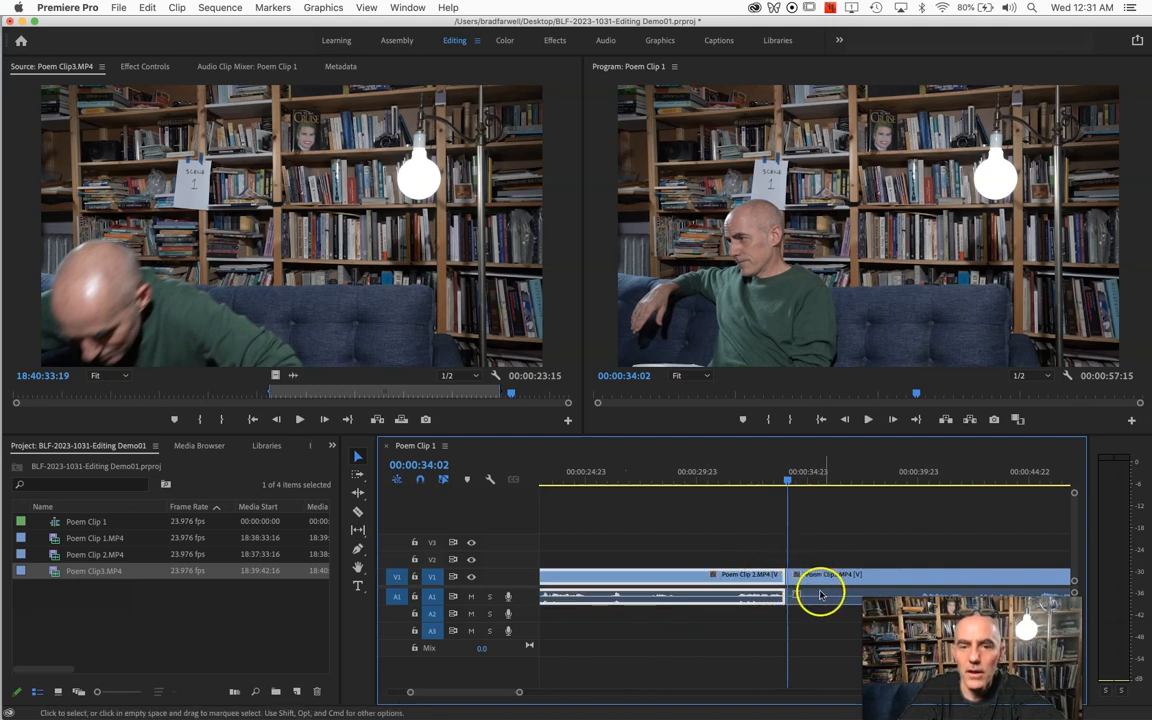
drag(788, 481, 732, 486)
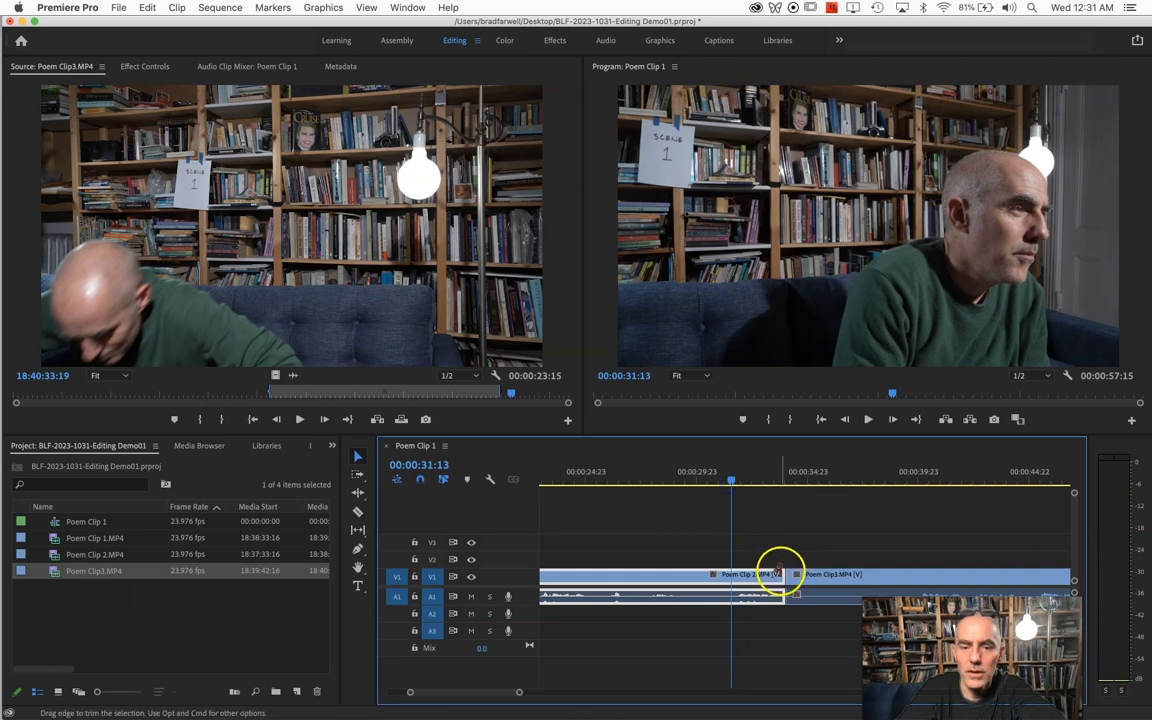
drag(780, 574, 730, 574)
click(732, 482)
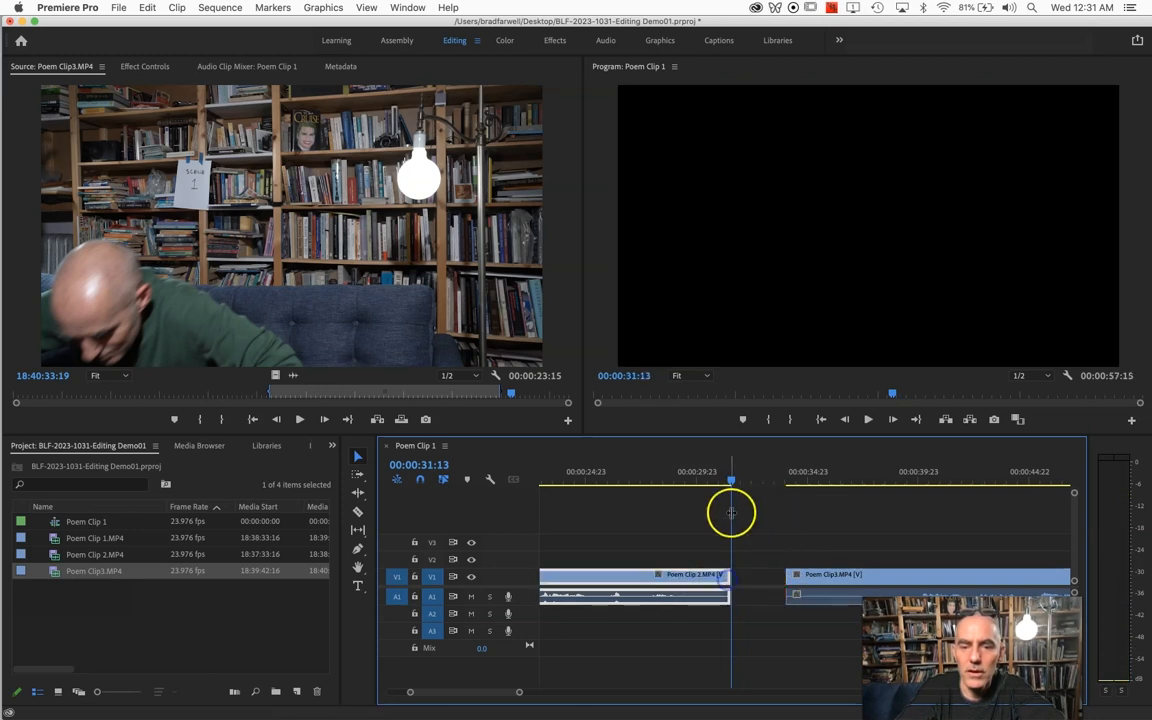
- Trim the unwanted opening off Poem Clip3 and move the clip earlier to meet the end of Poem Clip 2
drag(732, 482, 896, 488)
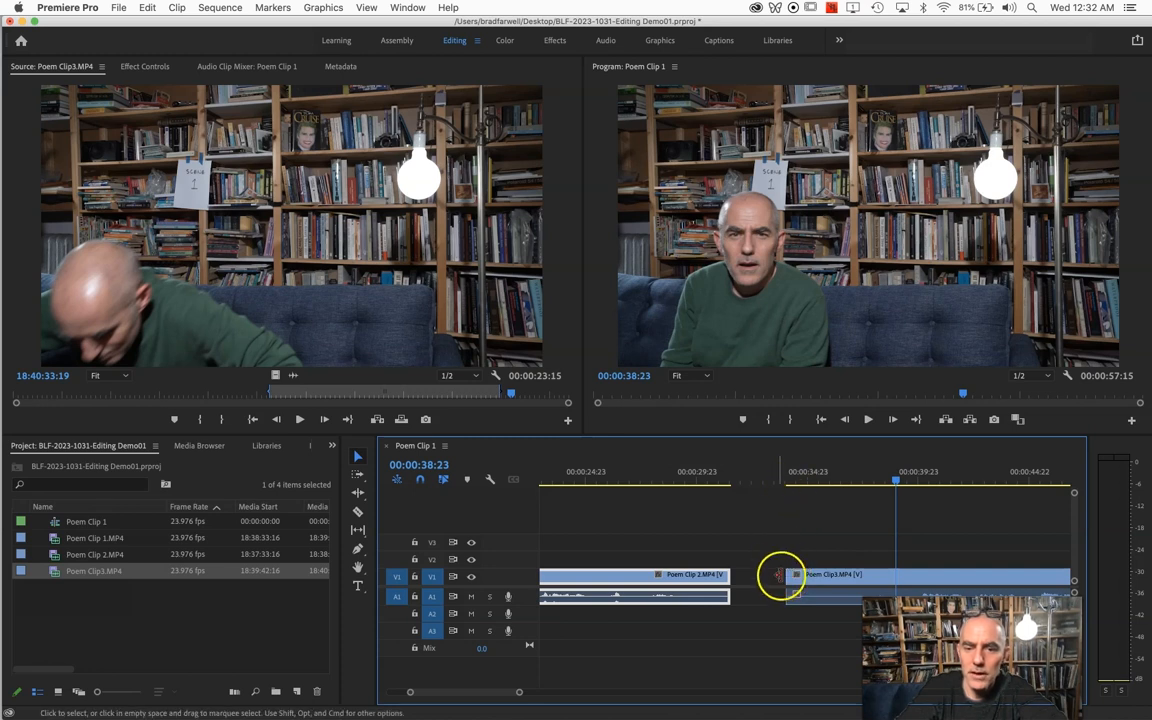
drag(789, 576, 753, 577)
click(896, 481)
drag(896, 481, 760, 514)
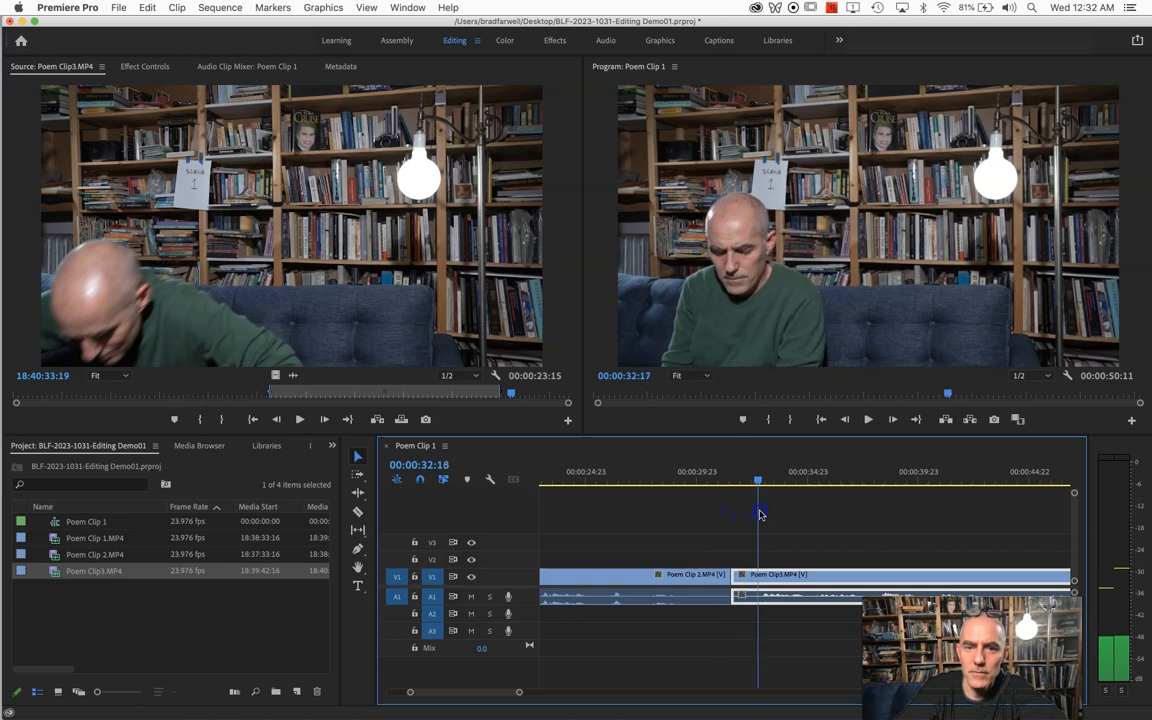
key(space)
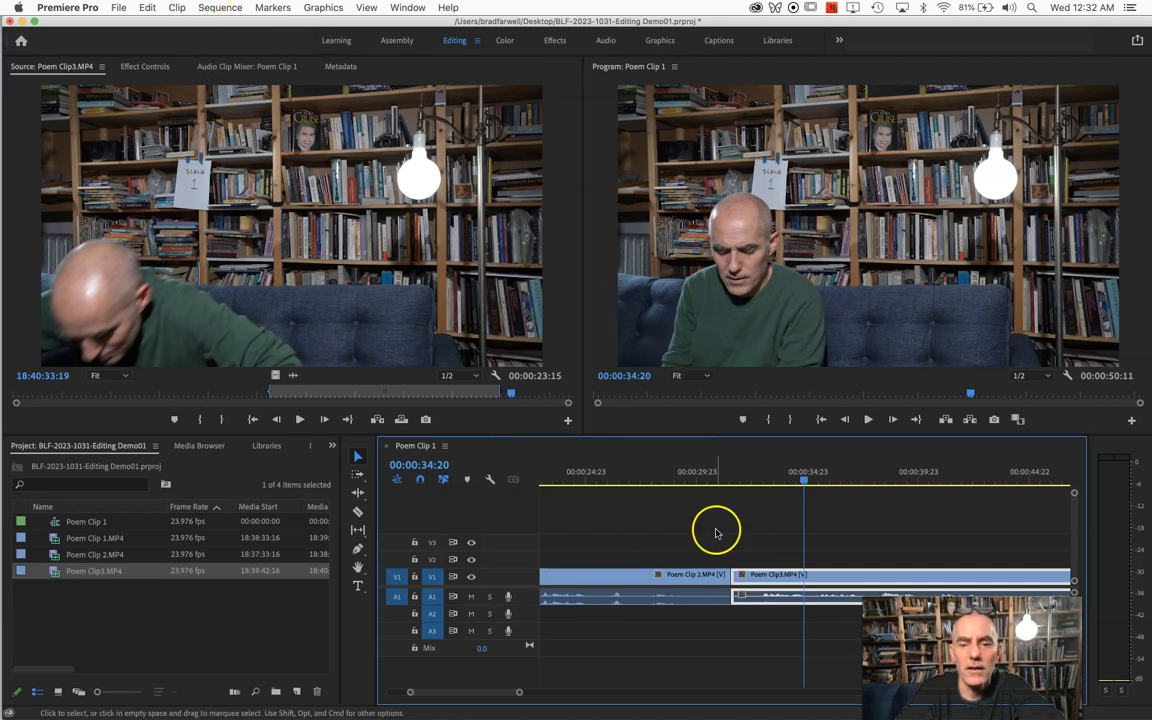
- Apply the default transitions to Poem Clip 2 and Poem Clip3, and remove the video and audio transitions at Poem Clip3's end
shift+click(704, 577)
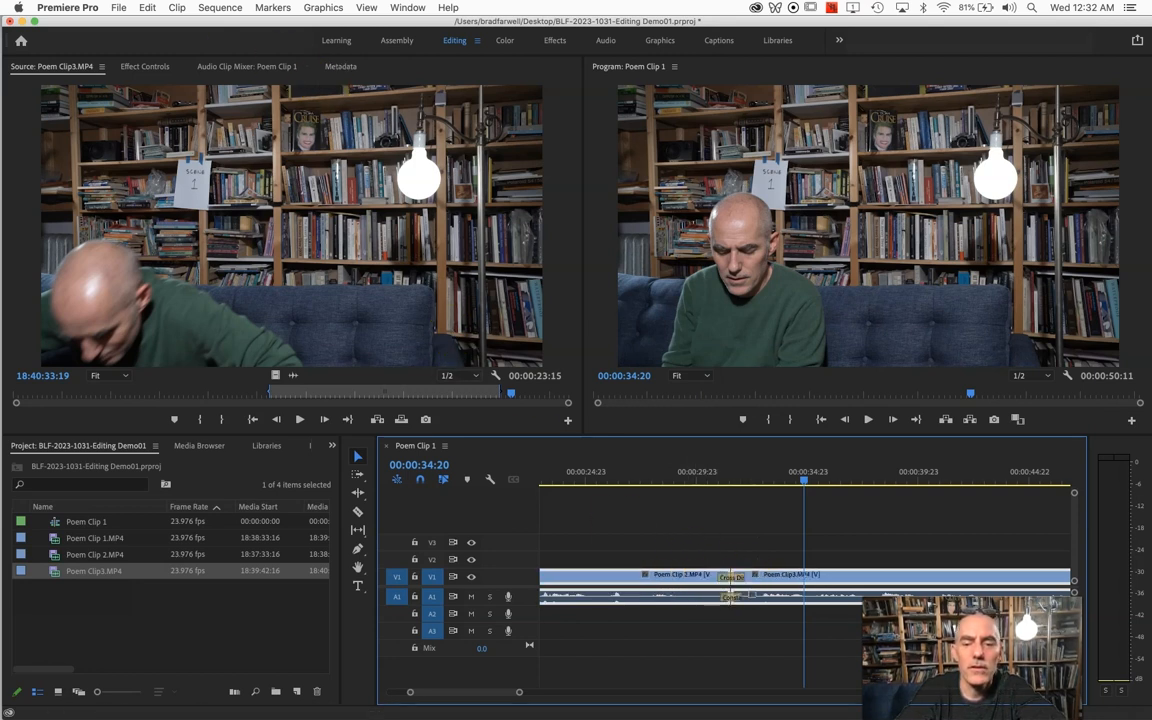
scroll(645, 545, left, 5)
scroll(645, 545, right, 6)
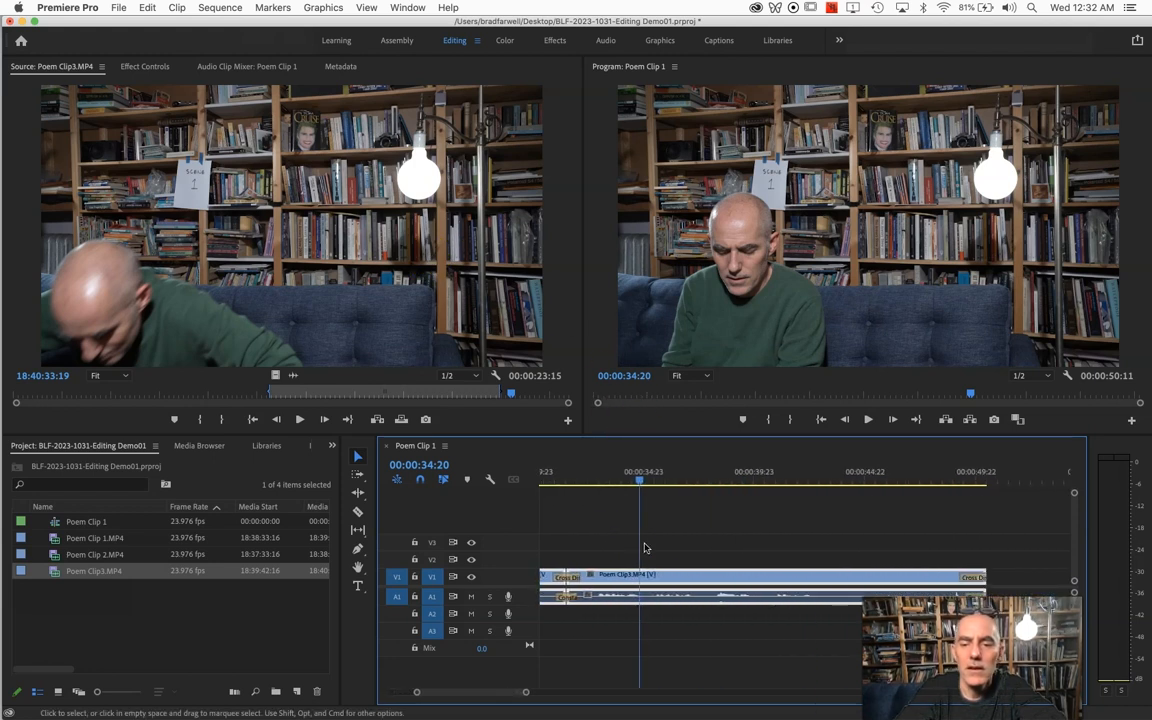
click(972, 578)
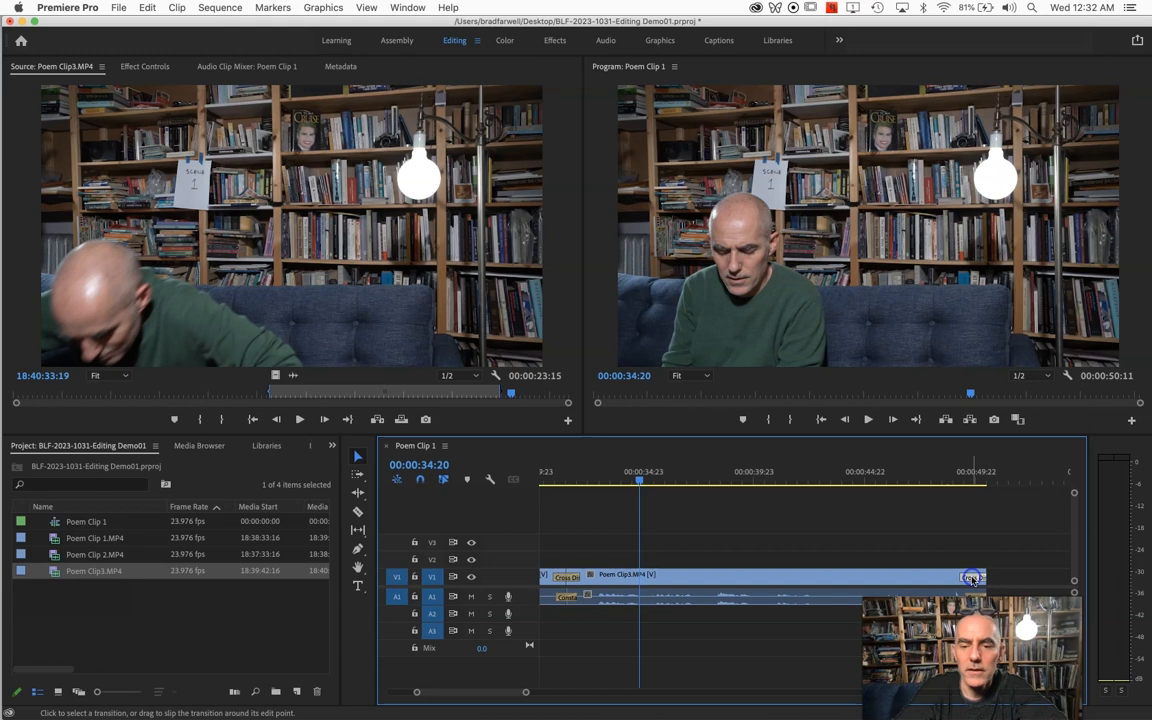
click(961, 579)
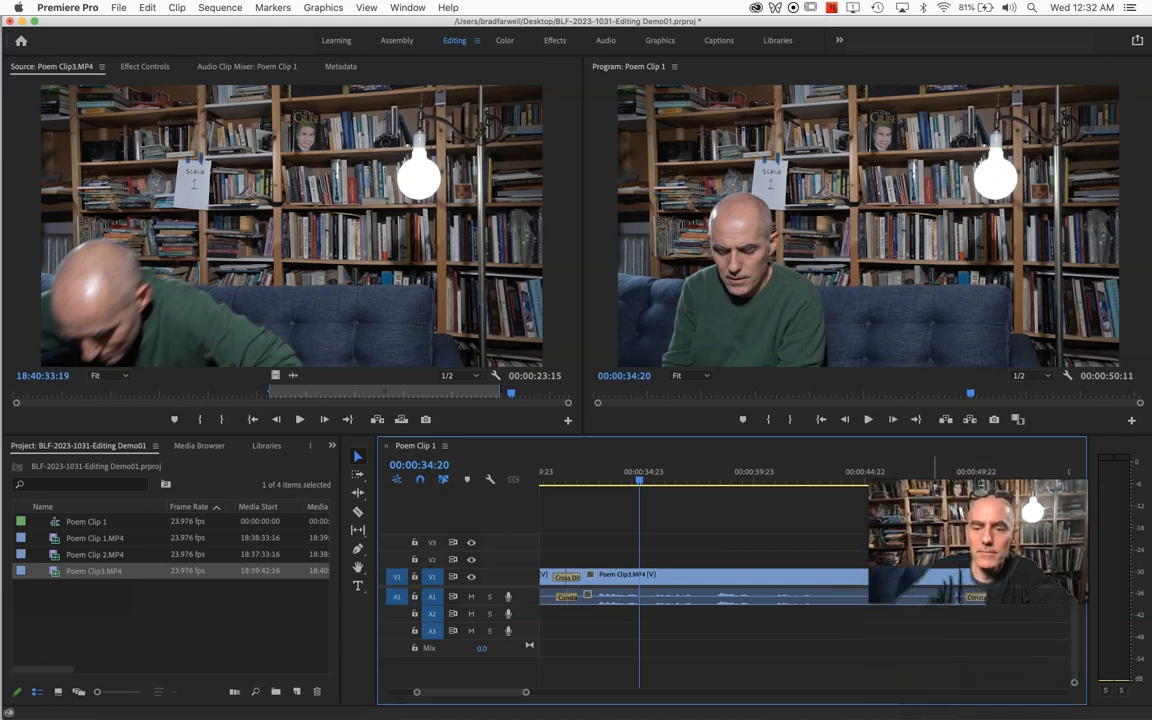
click(974, 594)
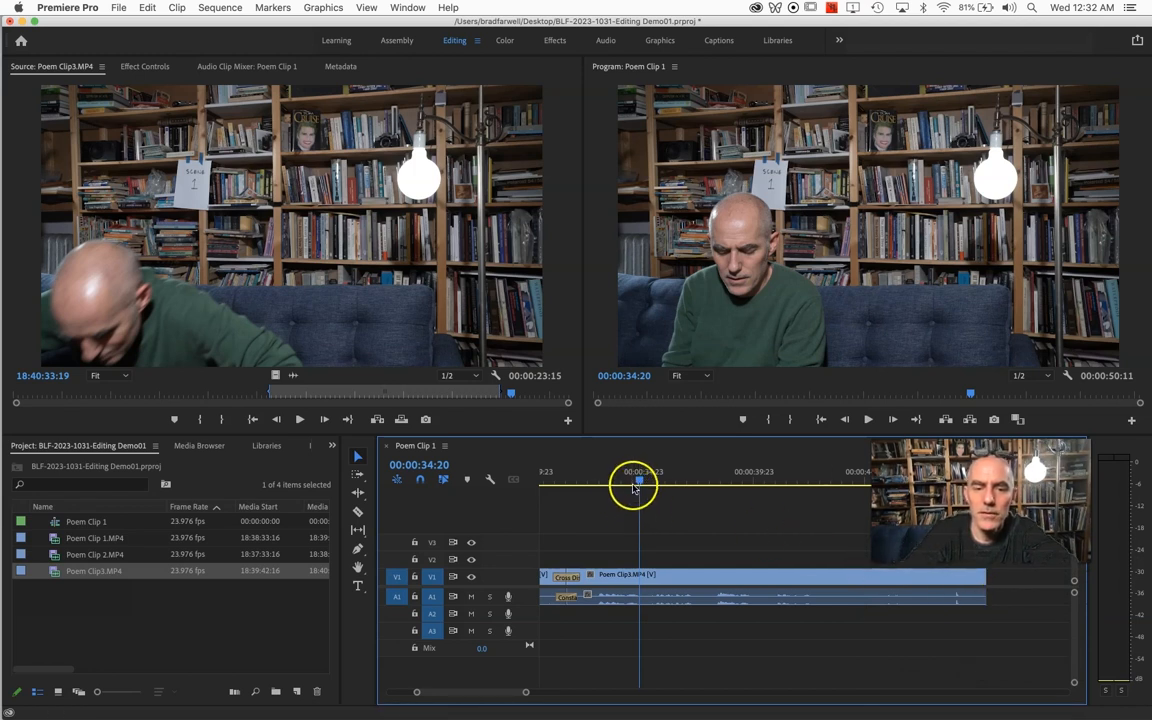
- Play the sequence from 00:00:28:16 across the transition between Poem Clip 2 and Poem Clip3 to check it
mouse_move(640, 480)
mouse_down()
mouse_move(529, 490)
mouse_move(627, 493)
mouse_up()
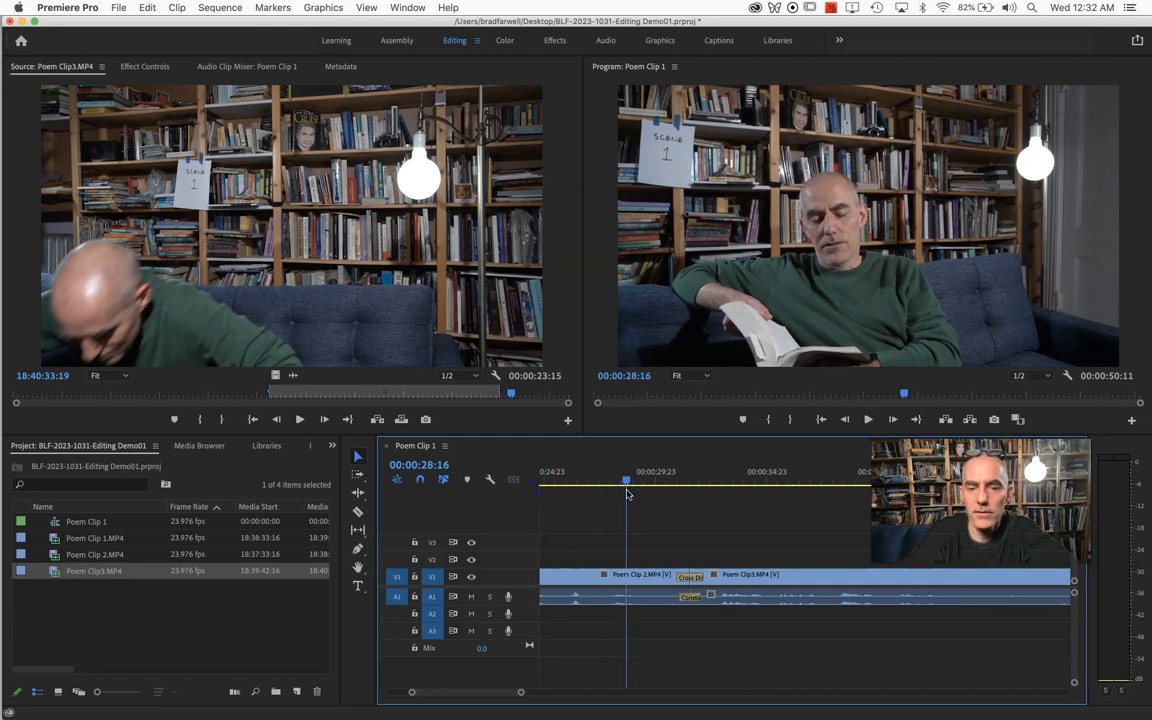
key(space)
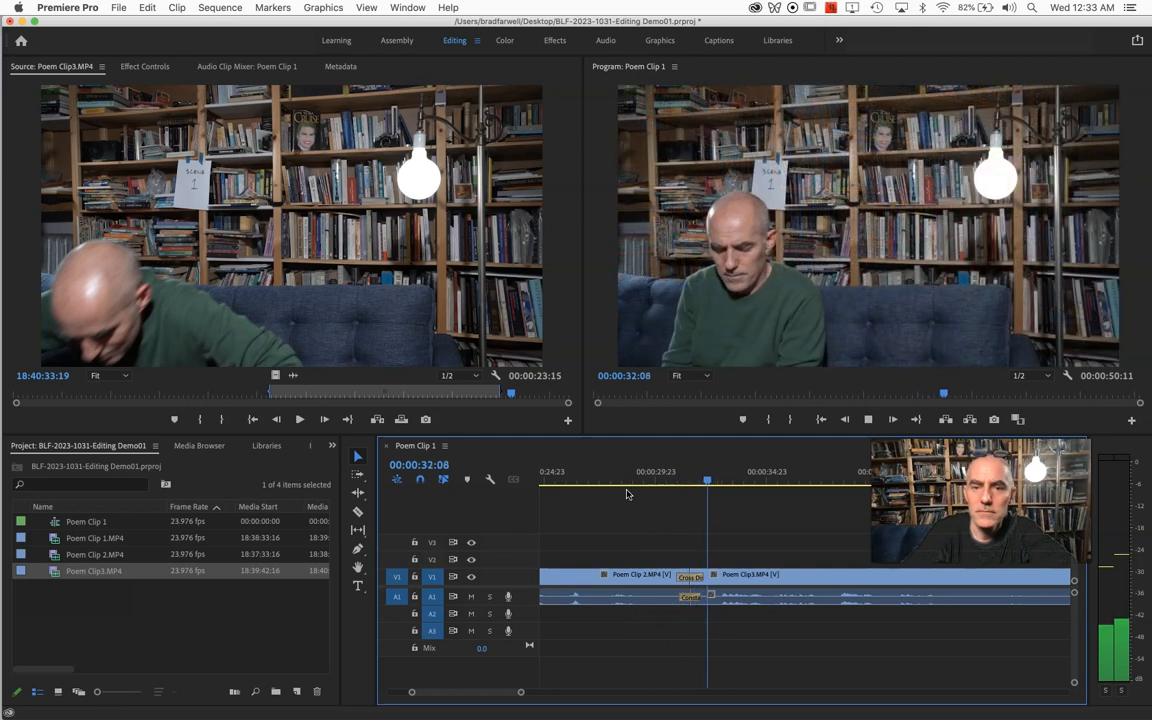
key(space)
click(643, 585)
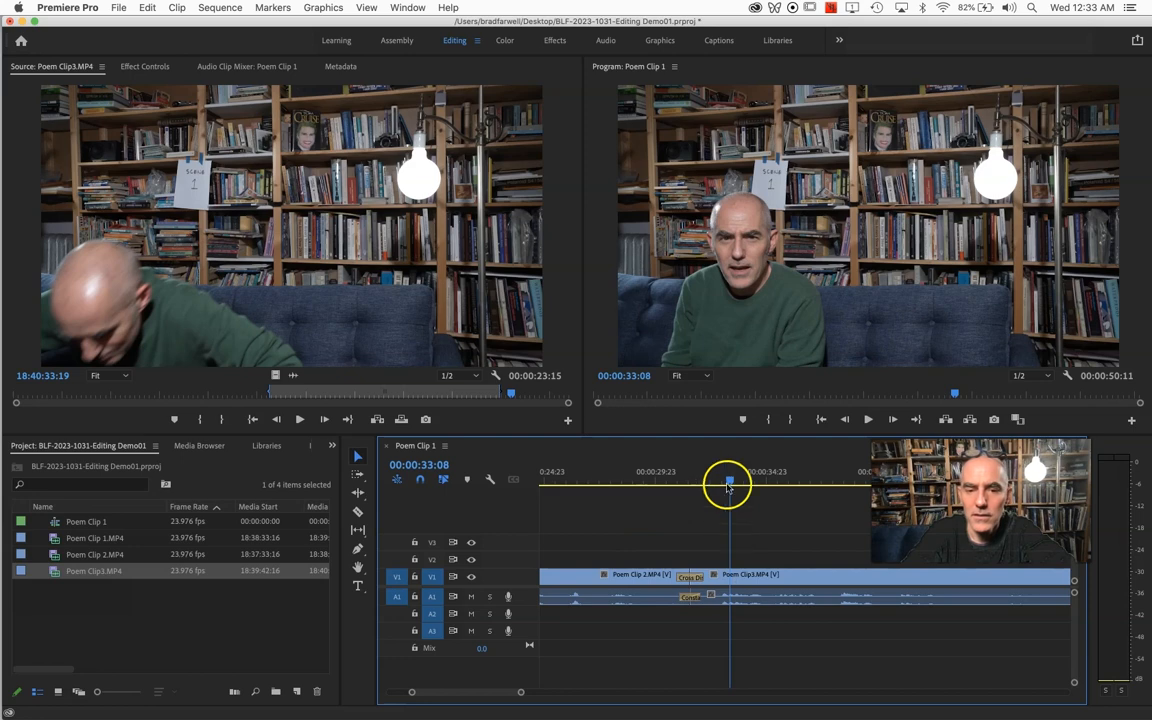
- Shorten the Constant Power audio transition at the cut between Poem Clip 2 and Poem Clip3
drag(729, 485, 695, 501)
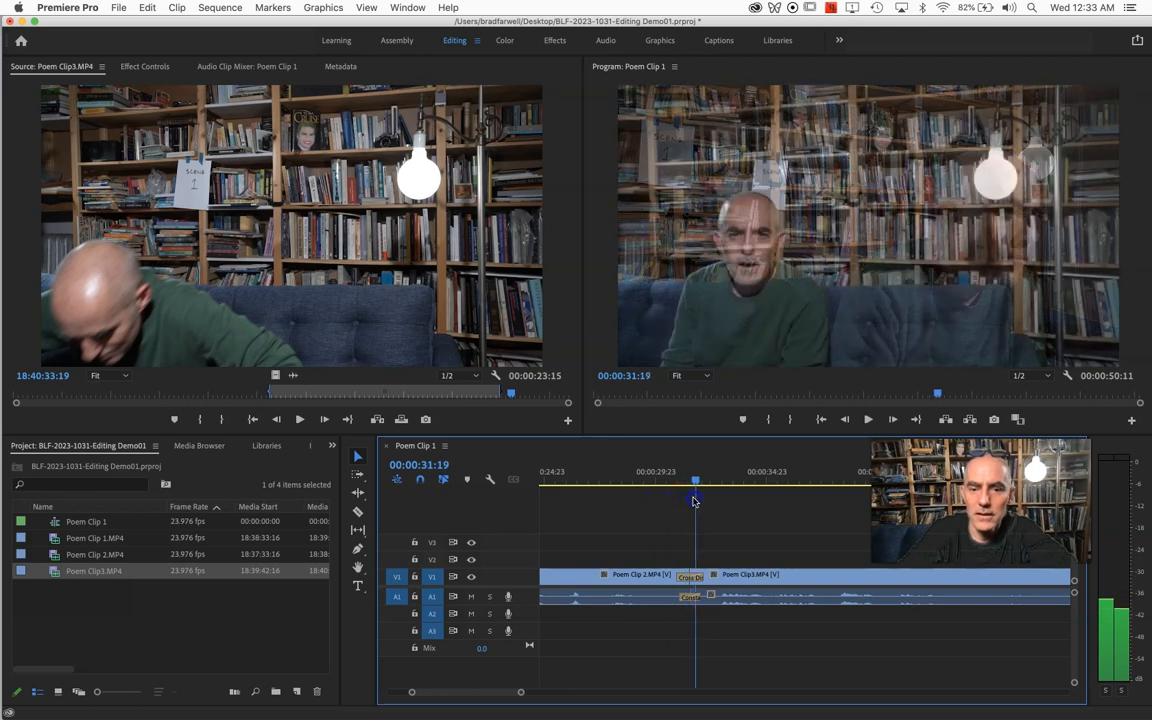
drag(695, 501, 707, 500)
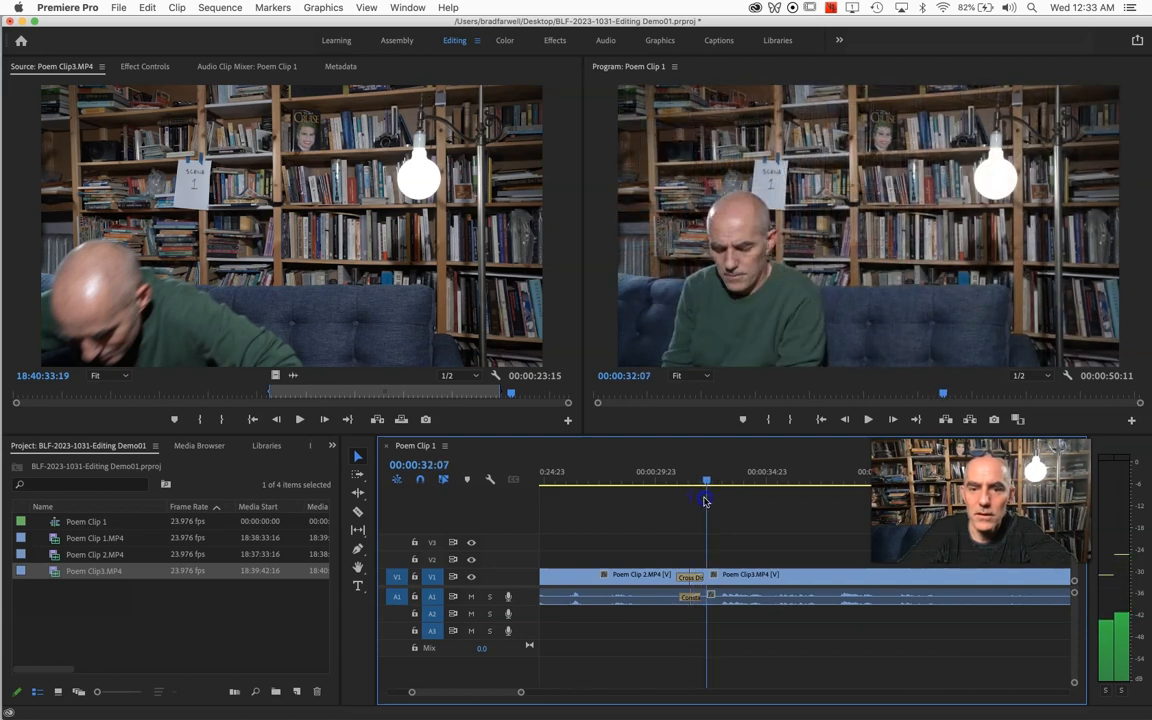
click(711, 583)
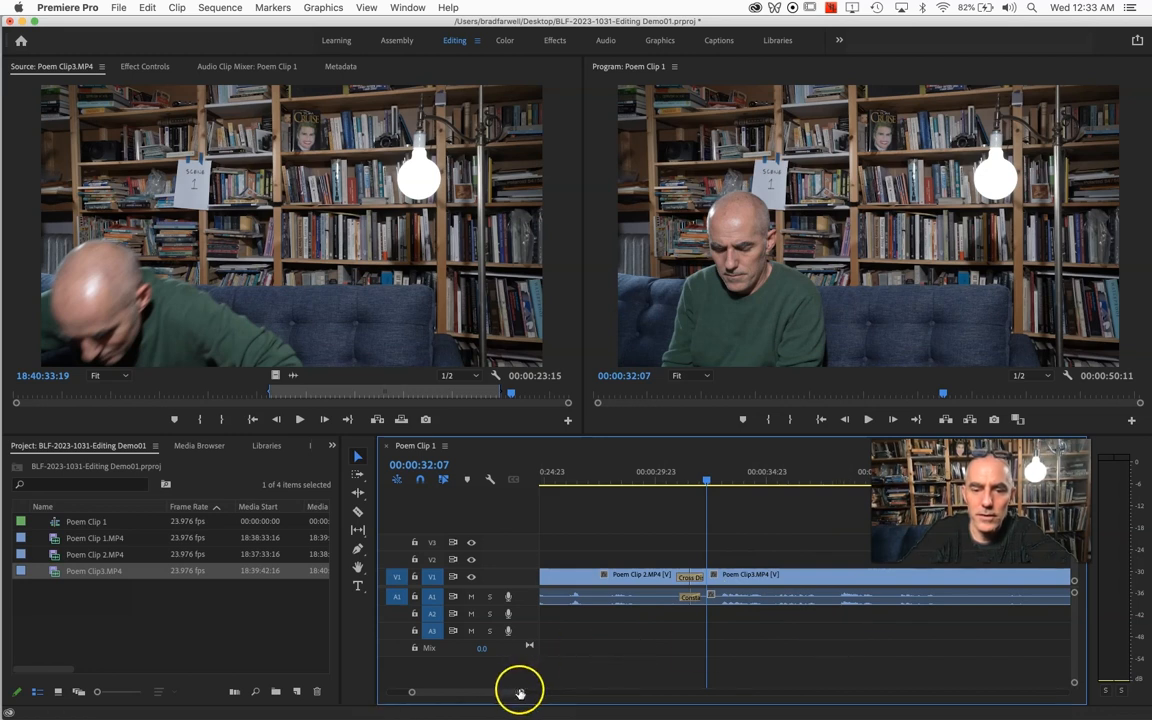
drag(520, 692, 484, 690)
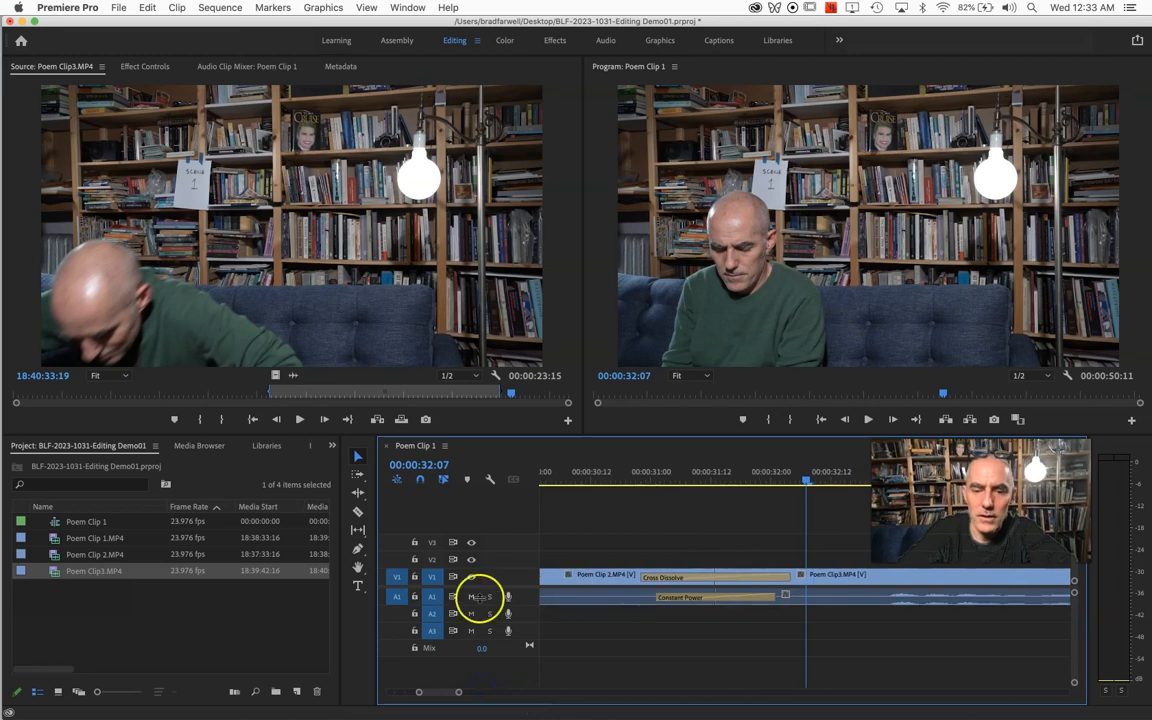
click(770, 597)
drag(770, 597, 741, 597)
- Scrub and play through the opening of Poem Clip3 to 00:00:35:09 to check the shortened audio transition
drag(805, 482, 841, 512)
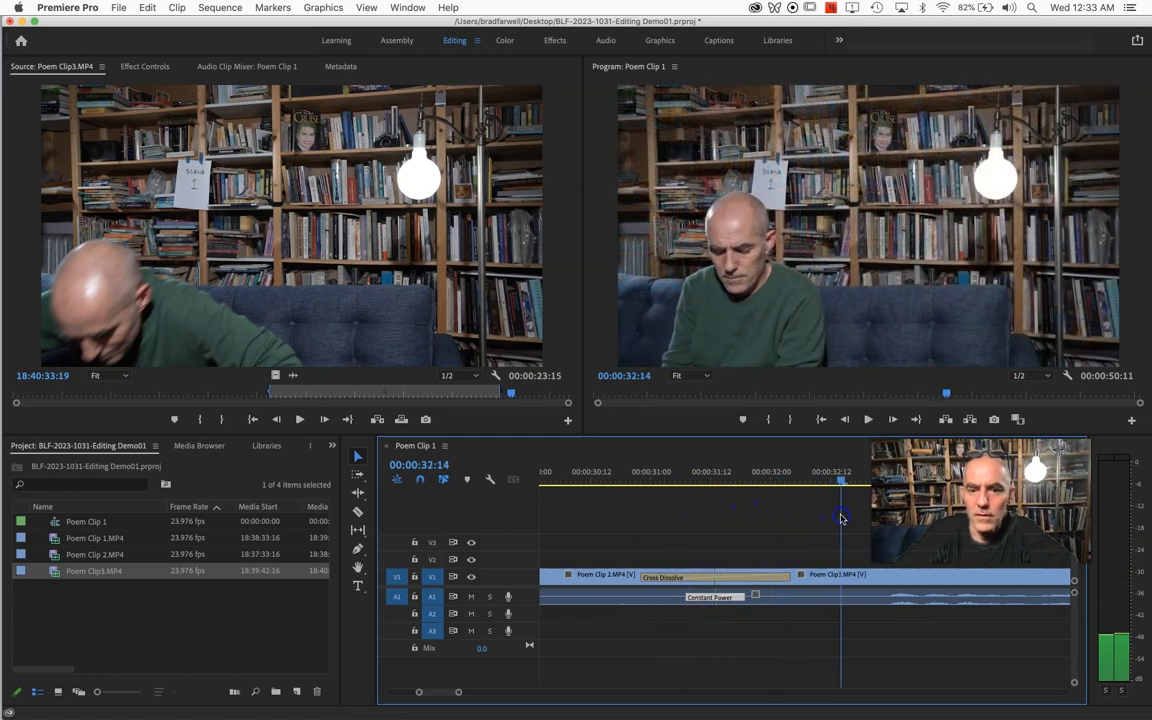
click(708, 583)
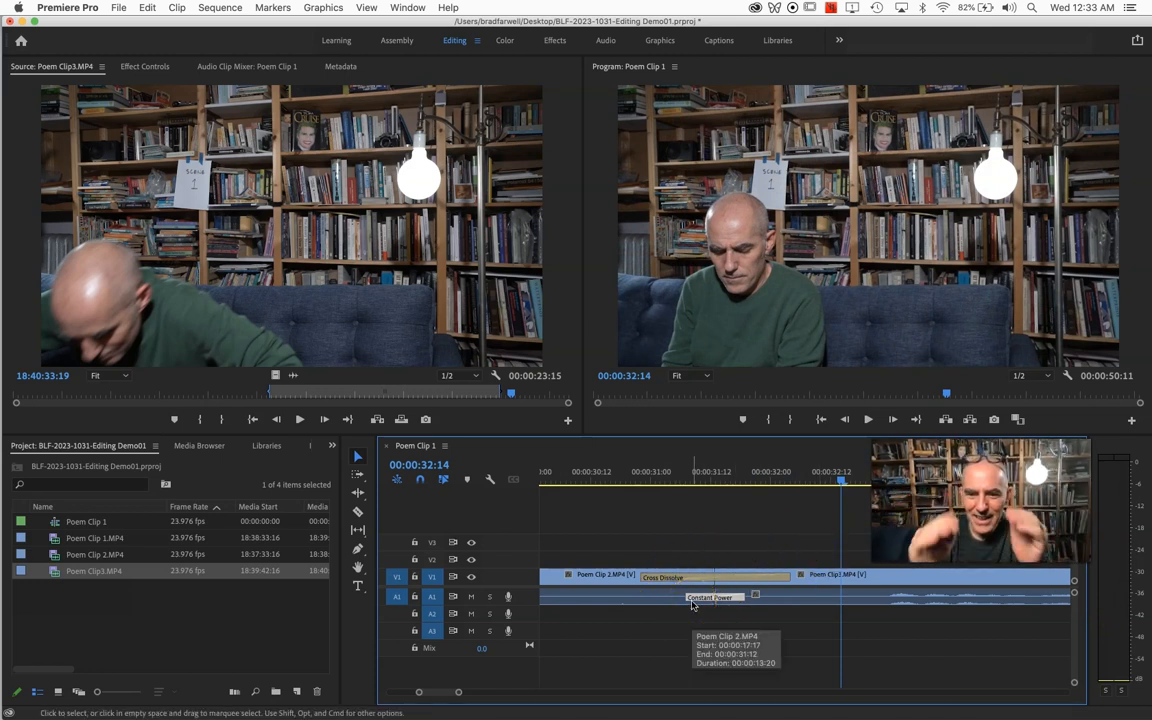
click(699, 600)
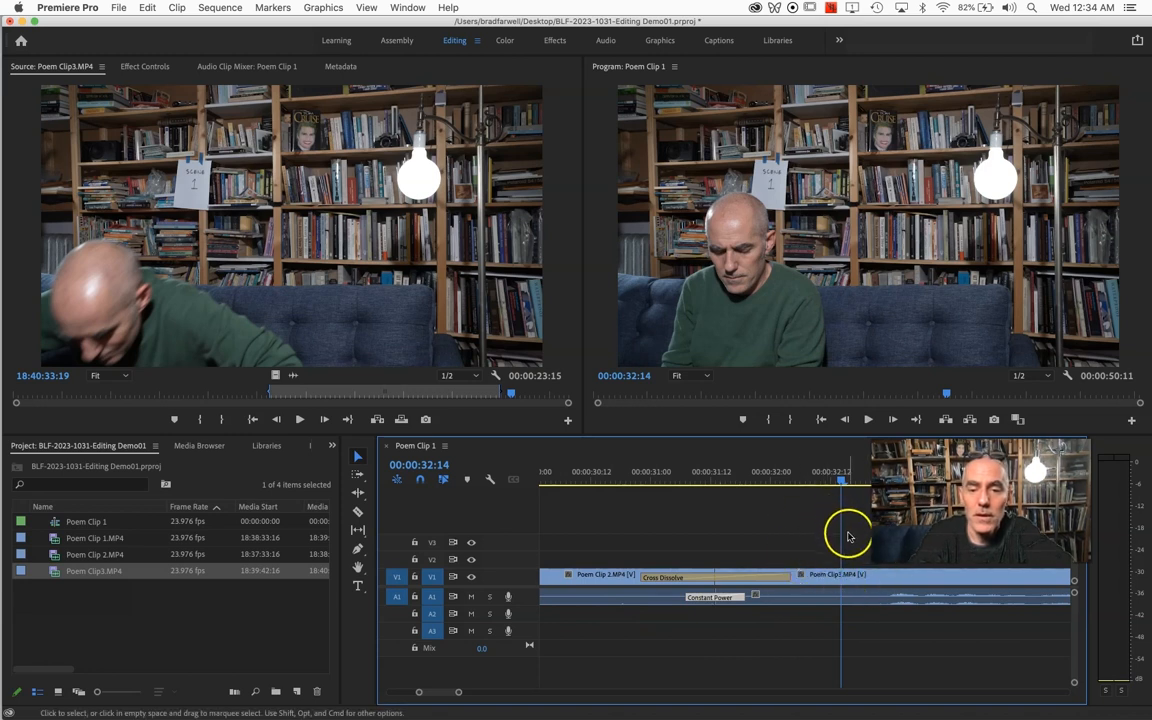
key(space)
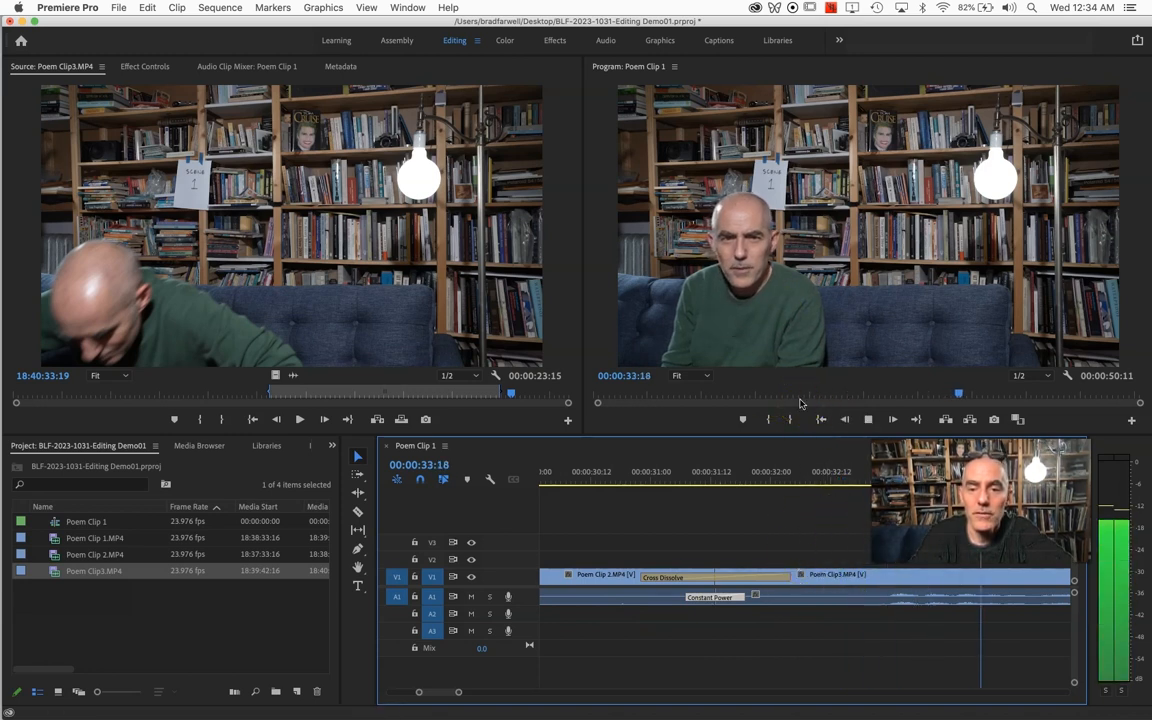
key(space)
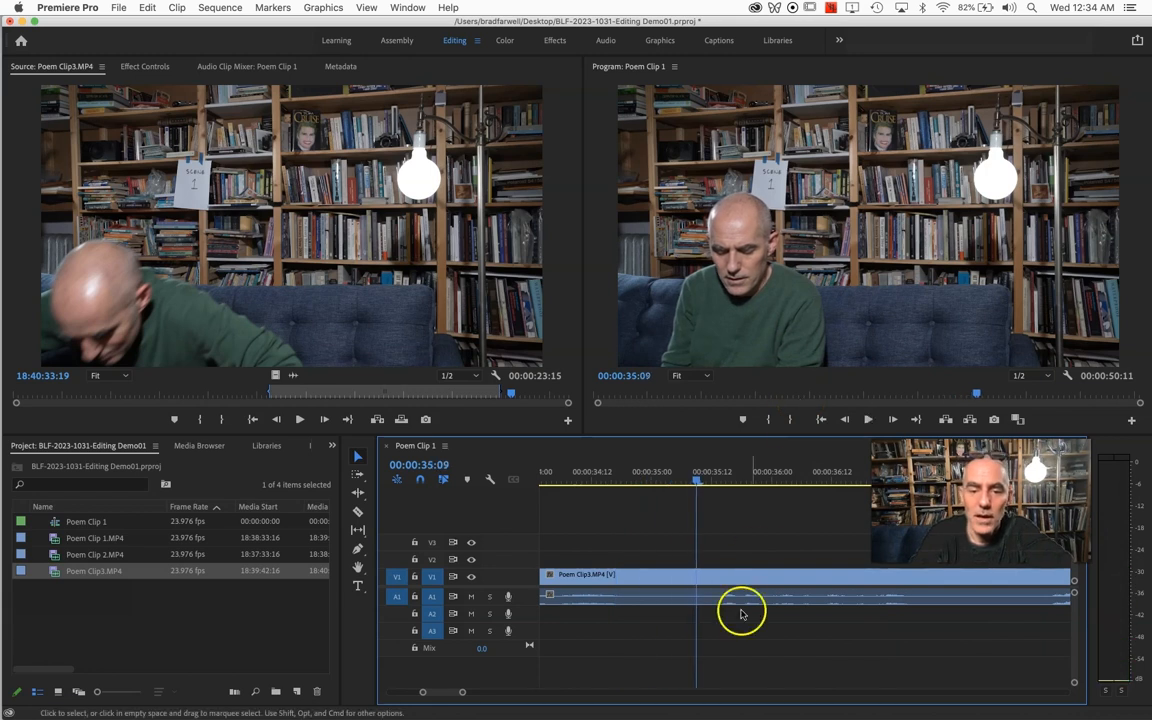
- Find the new end point for Poem Clip3 and trim the clip's end to 00:00:47:22
double_click(465, 692)
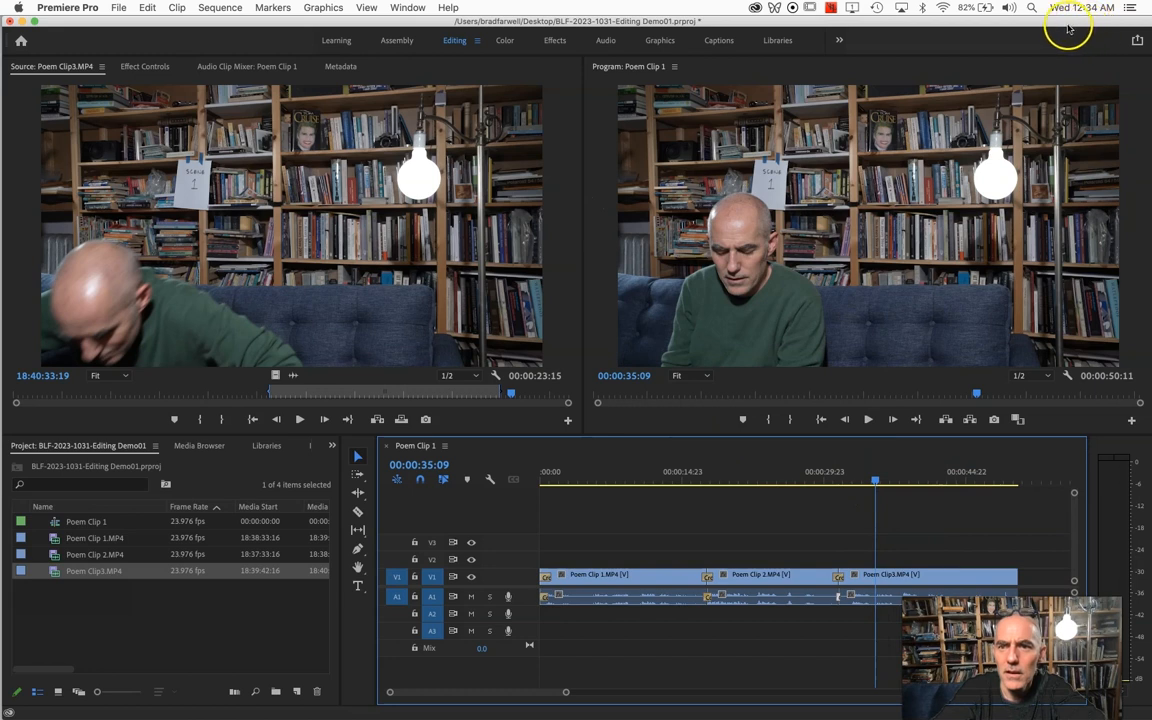
drag(1064, 25, 1062, 25)
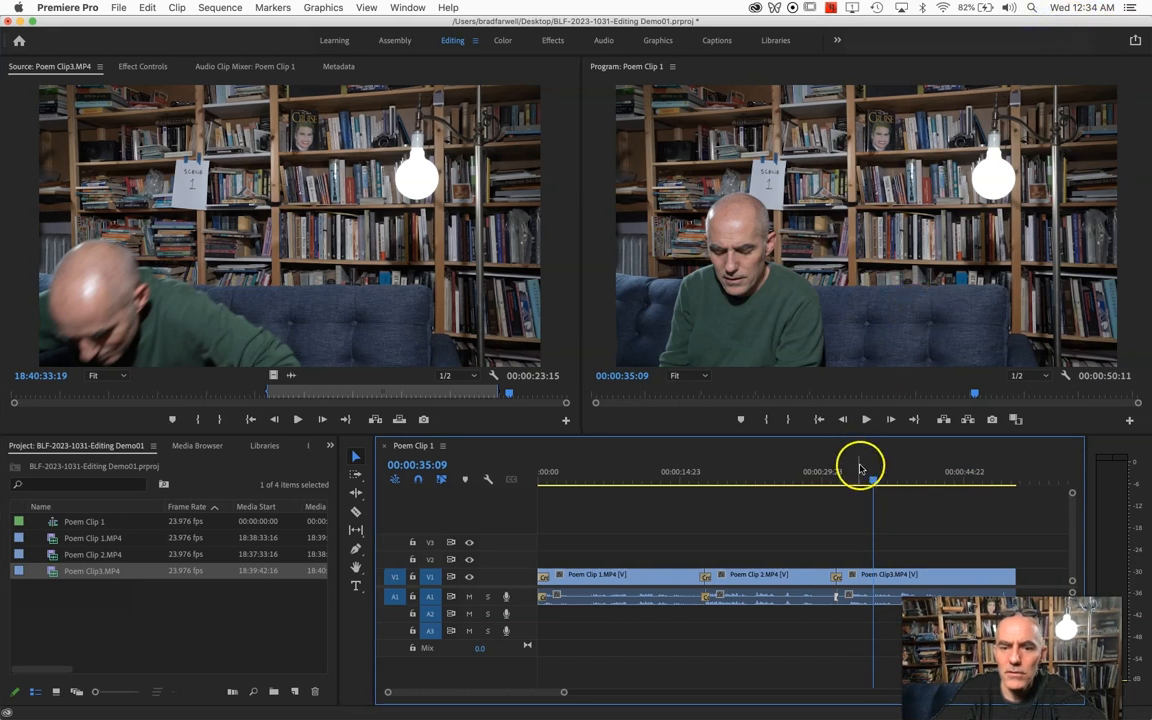
drag(873, 480, 993, 471)
click(977, 555)
click(1012, 576)
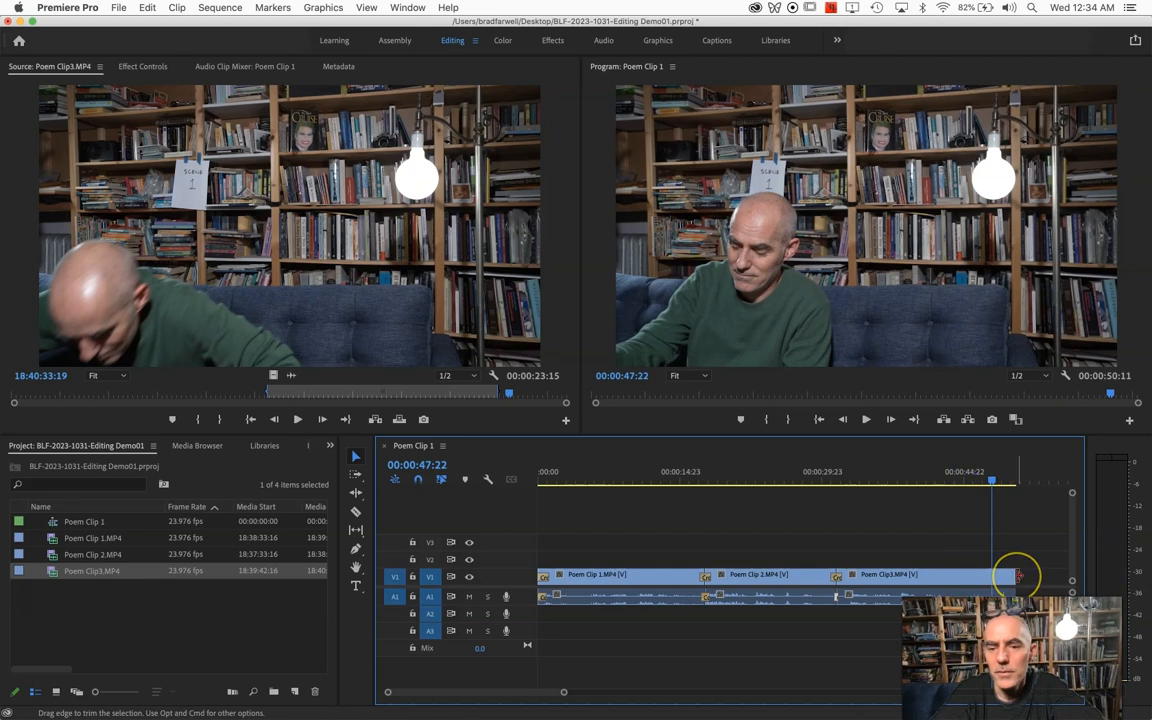
drag(1011, 576, 987, 575)
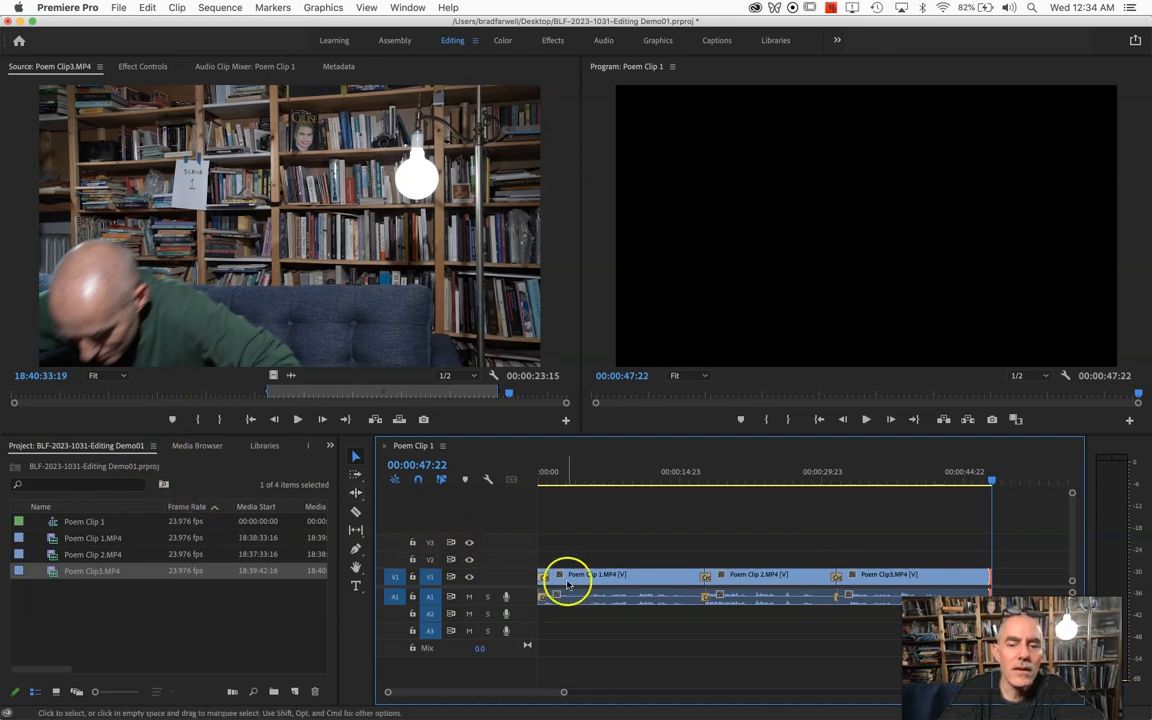
- Search the effects for "dip" and apply the Dip to Black video transition to the end of Poem Clip3
click(922, 578)
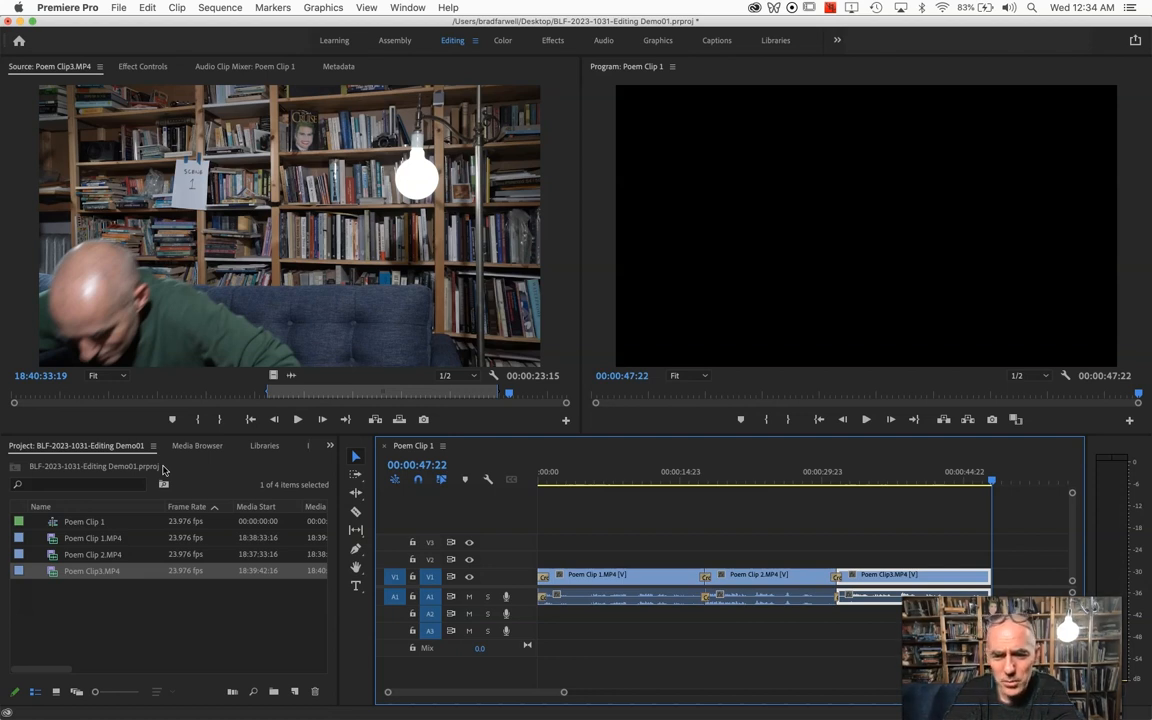
click(330, 448)
click(343, 478)
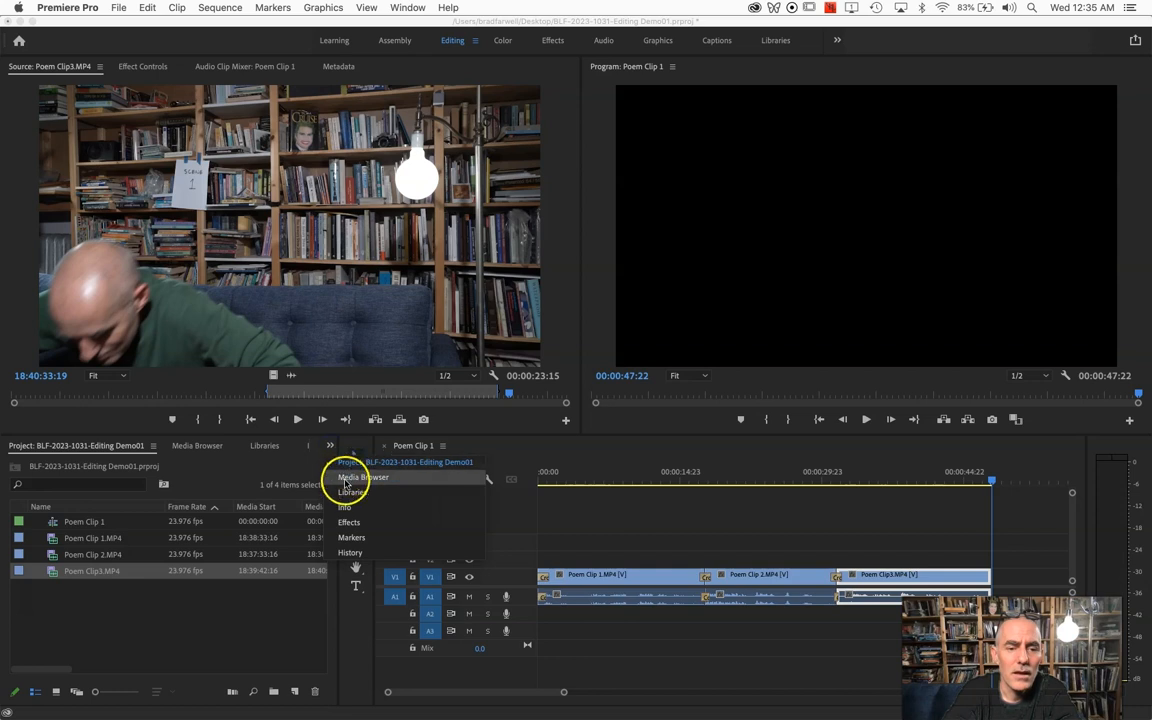
click(307, 462)
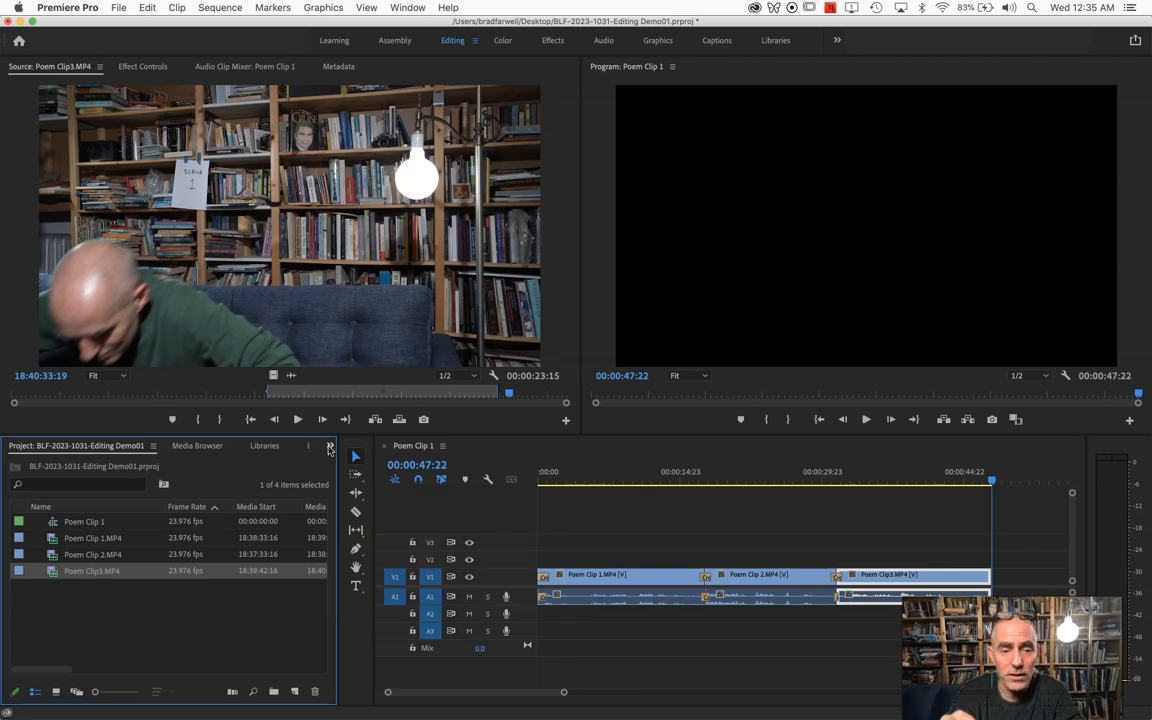
click(330, 448)
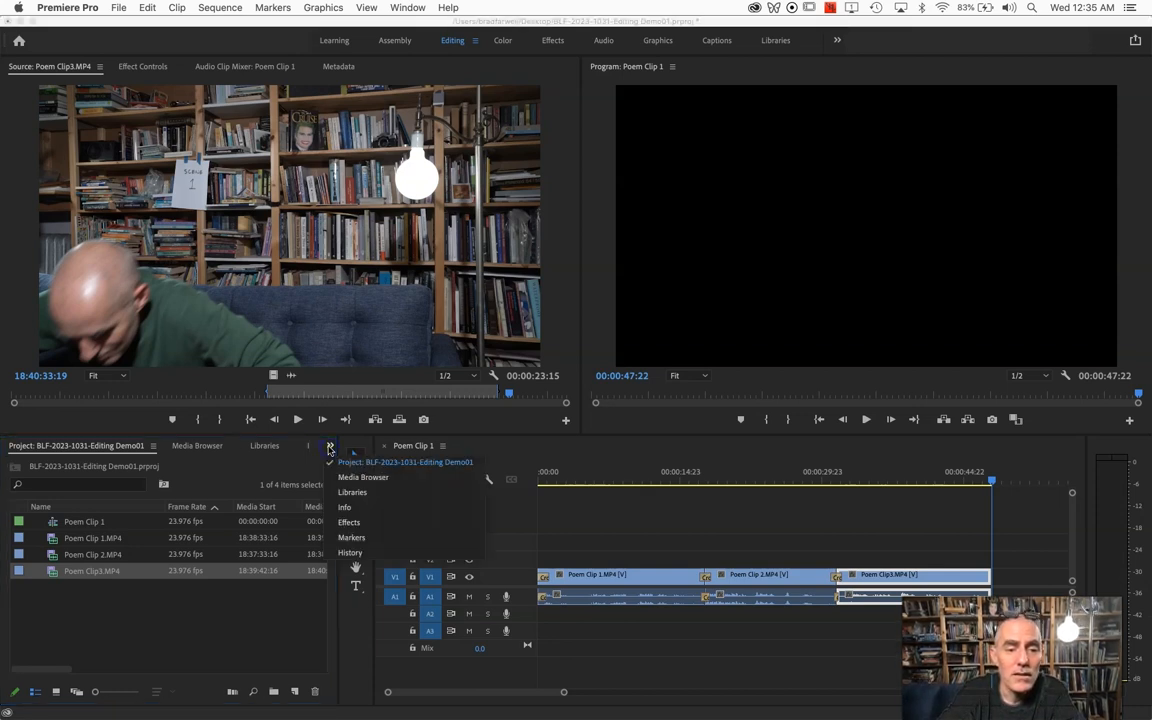
click(346, 522)
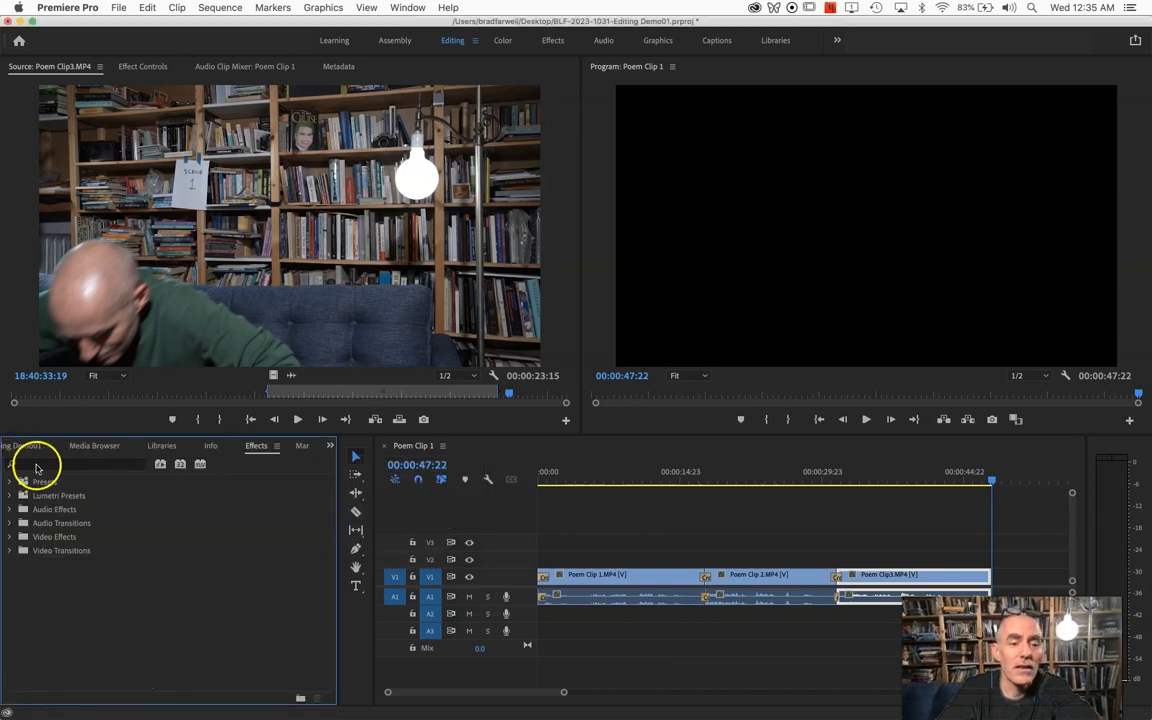
click(37, 464)
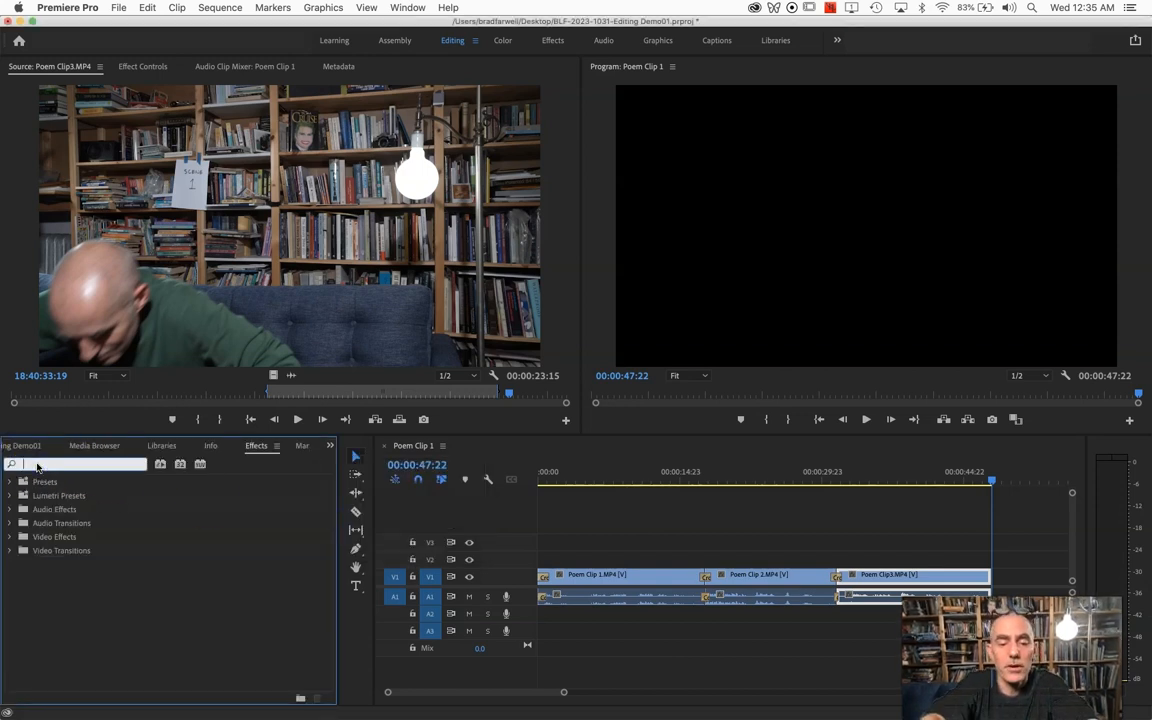
text(dip)
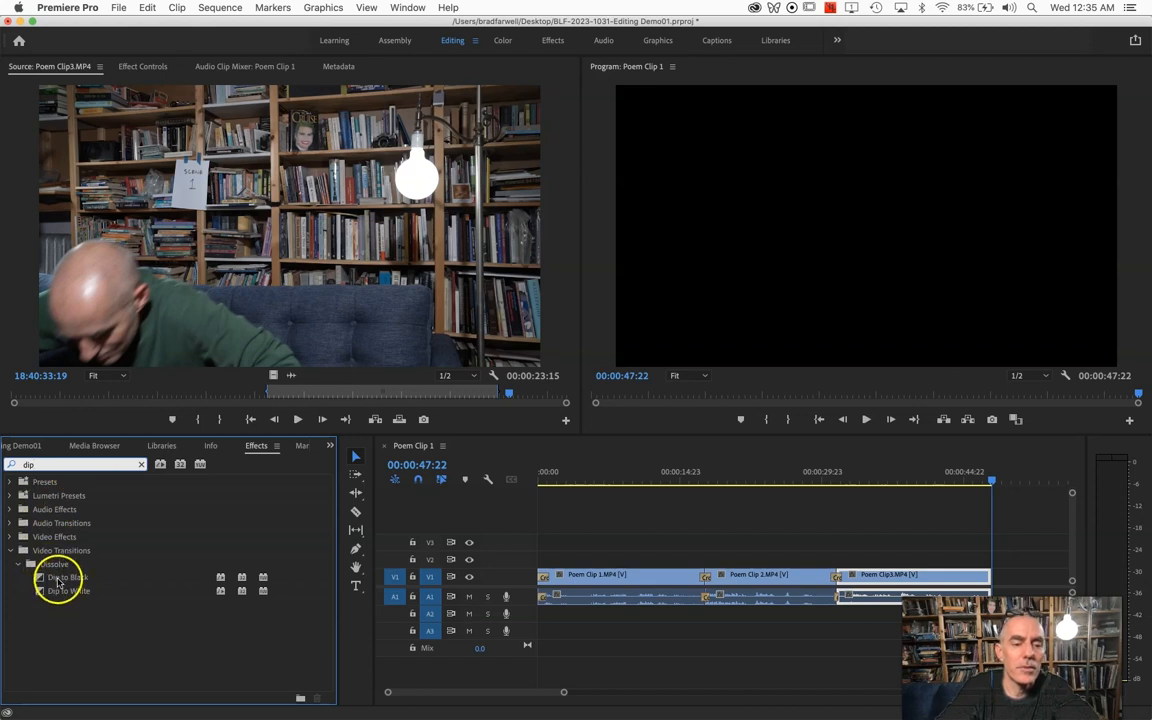
click(60, 578)
drag(60, 568, 892, 573)
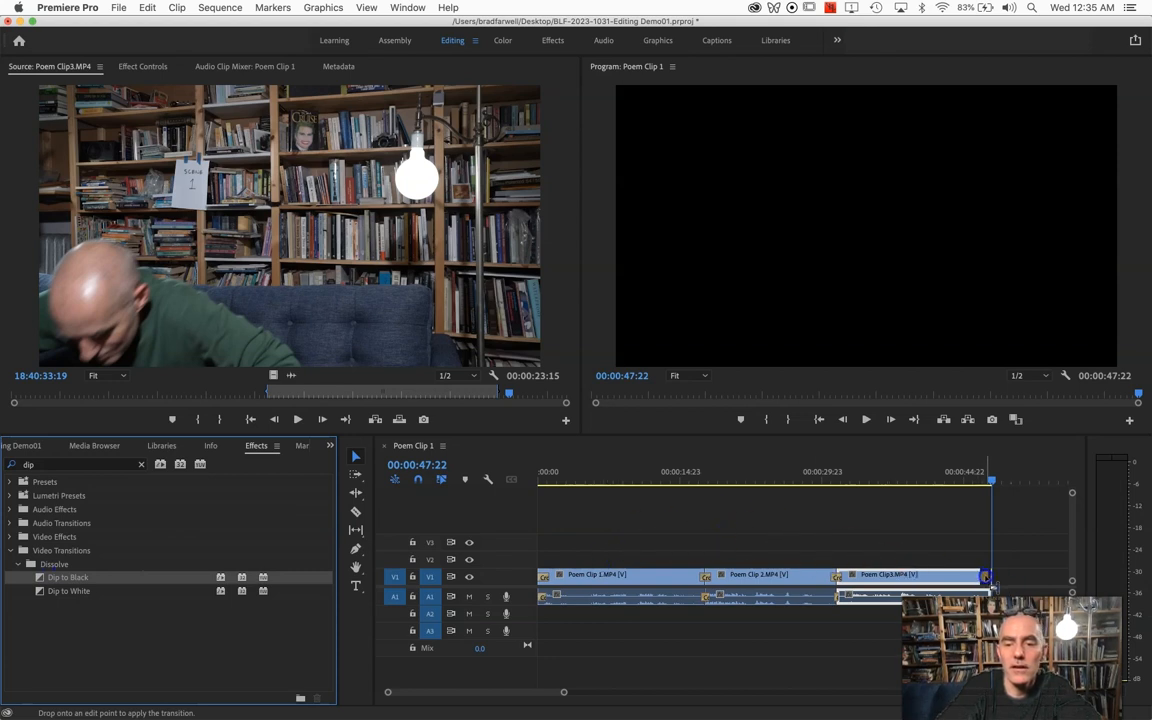
drag(986, 577, 988, 575)
- Scrub from the end of Poem Clip3 back to the sequence start and check the cut at 00:00:17:17
click(968, 516)
mouse_move(990, 481)
mouse_down()
mouse_move(956, 481)
mouse_move(988, 484)
mouse_up()
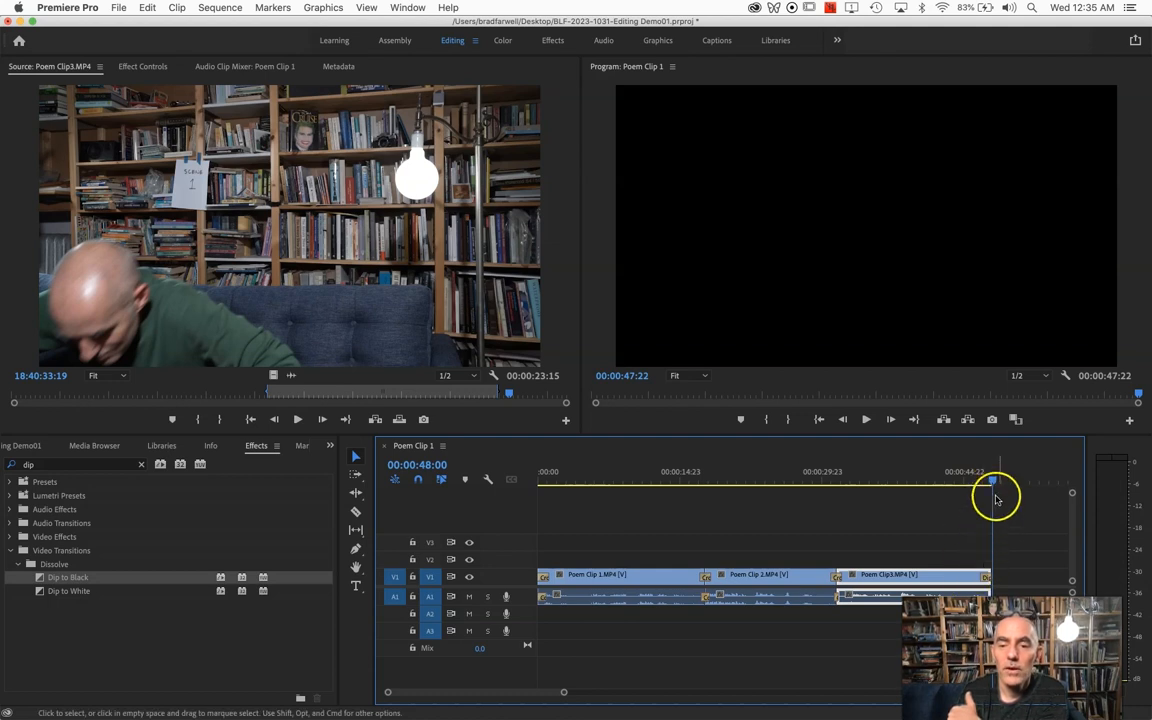
drag(990, 484, 716, 543)
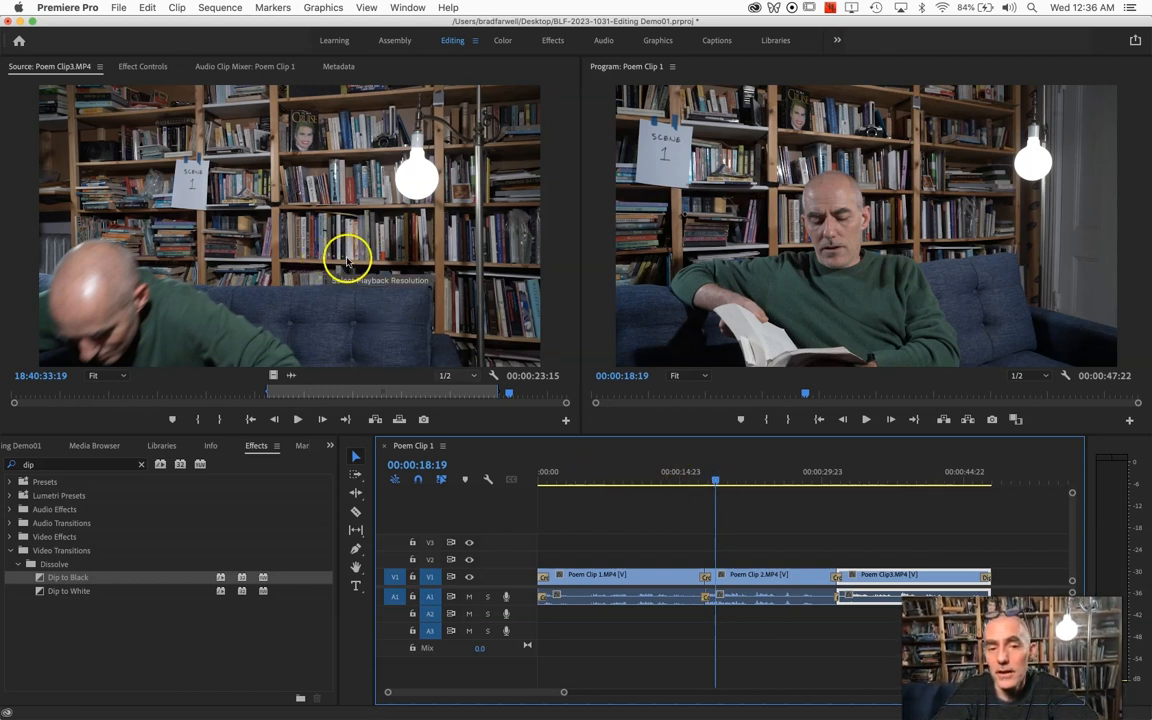
drag(707, 502, 515, 489)
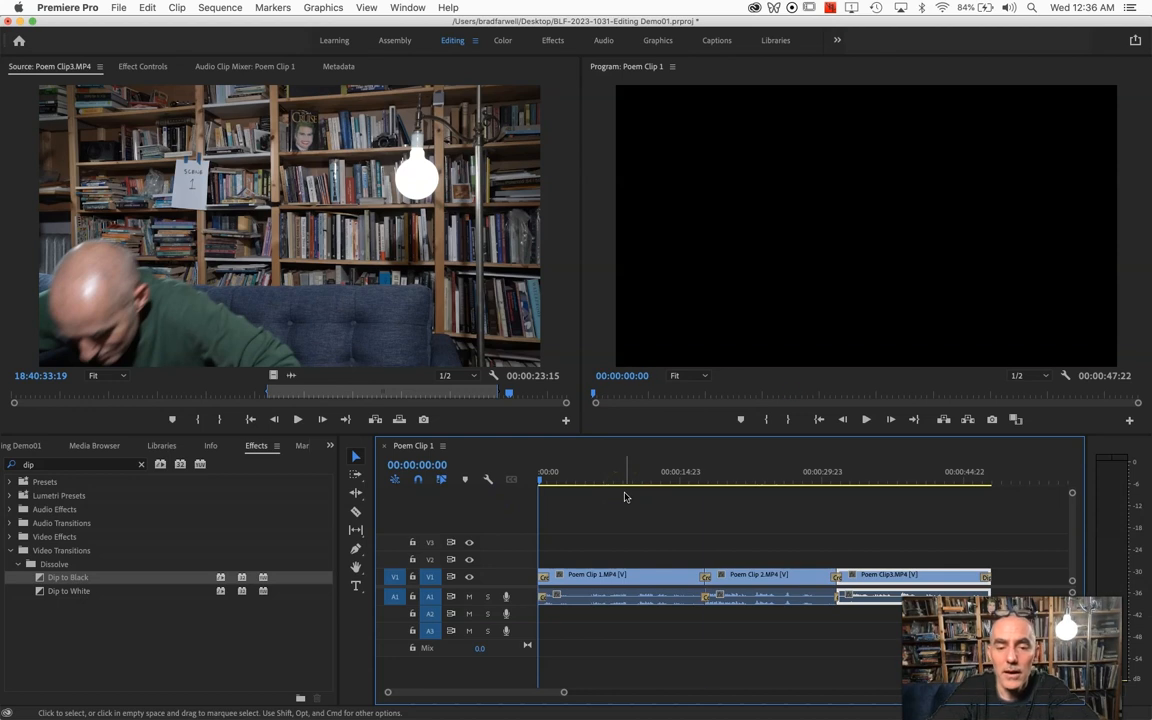
key(Down)
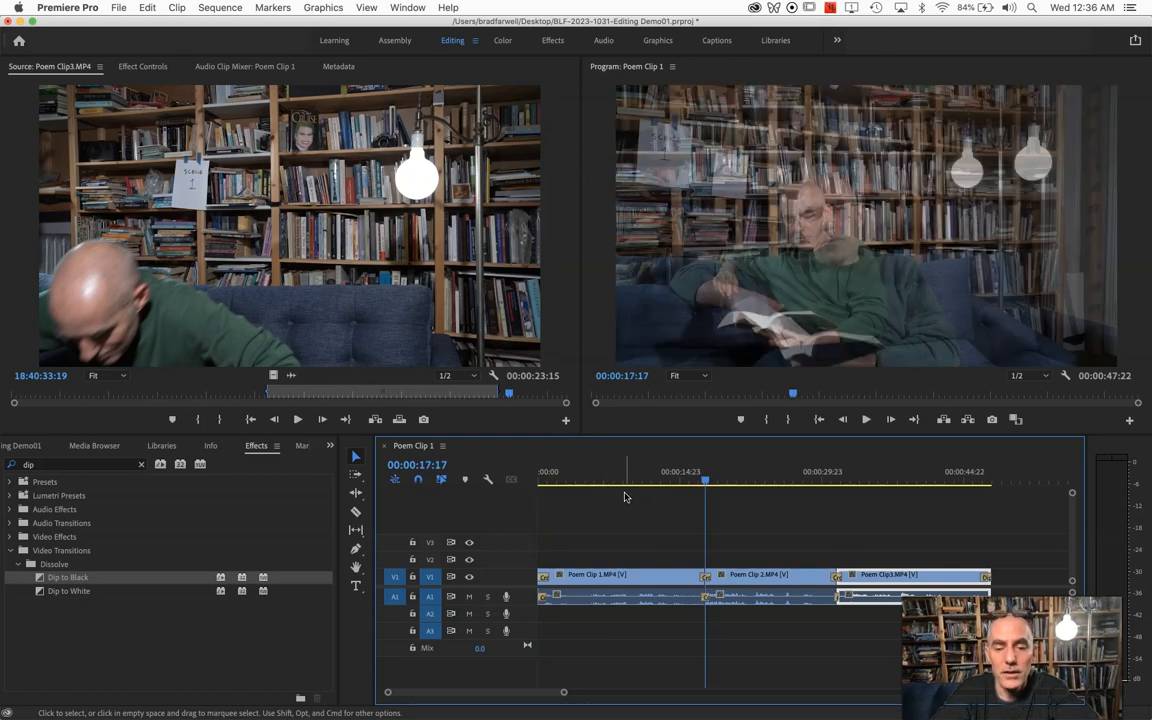
key(Up)
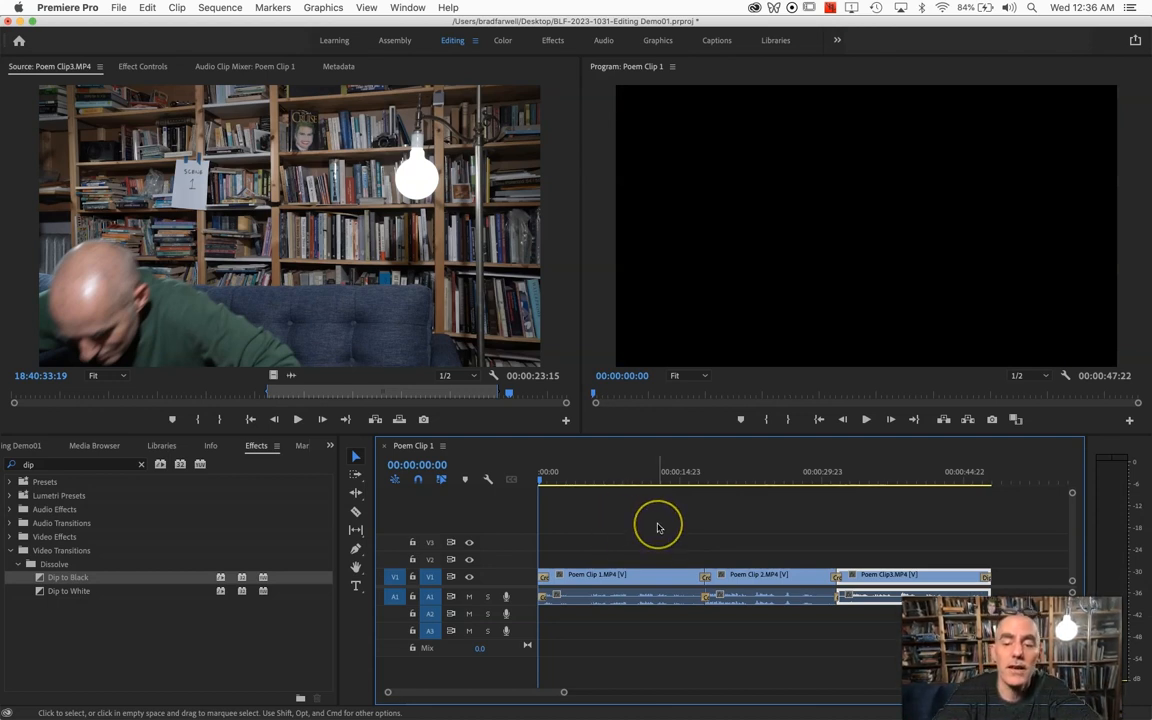
key(space)
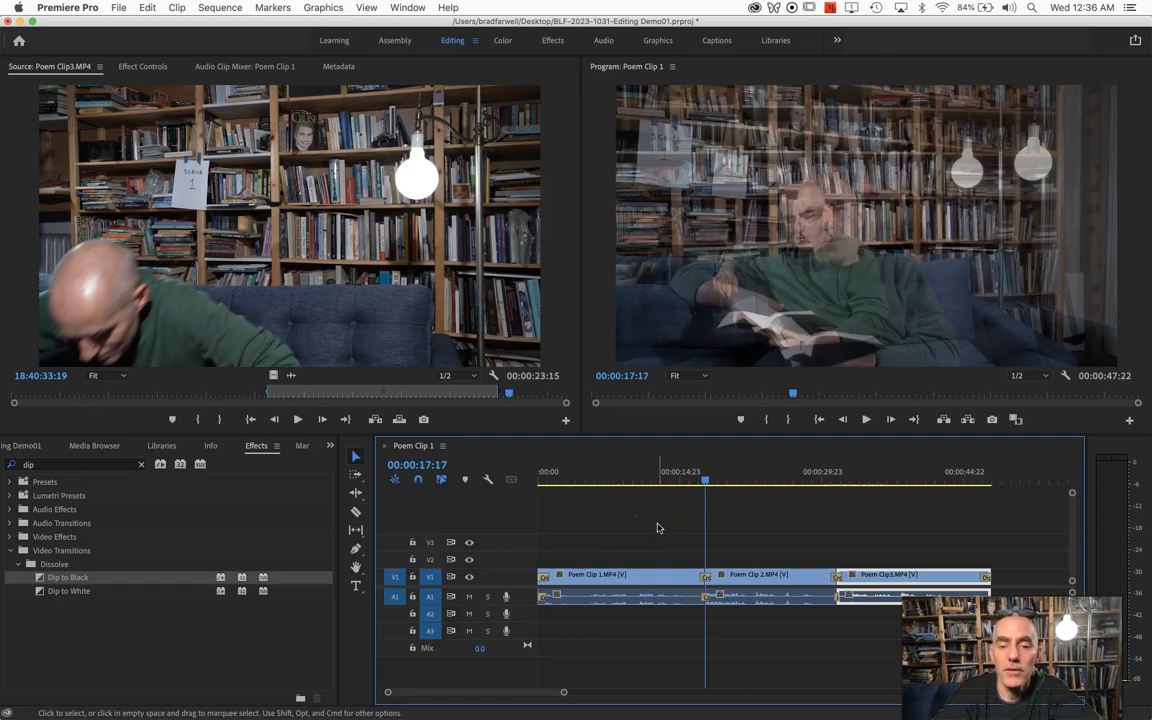
- Mark the whole sequence with an in point at 00:00:00:00 and an out point at 00:00:47:22
key(Up)
key(Up)
key(Up)
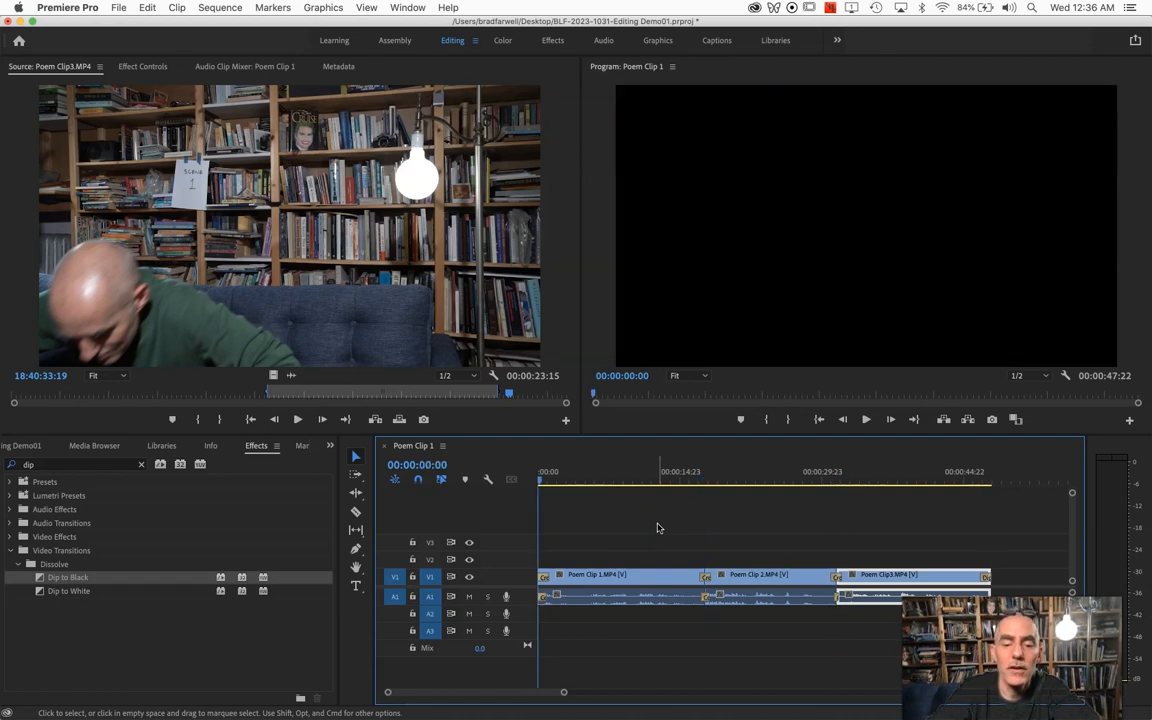
key(i)
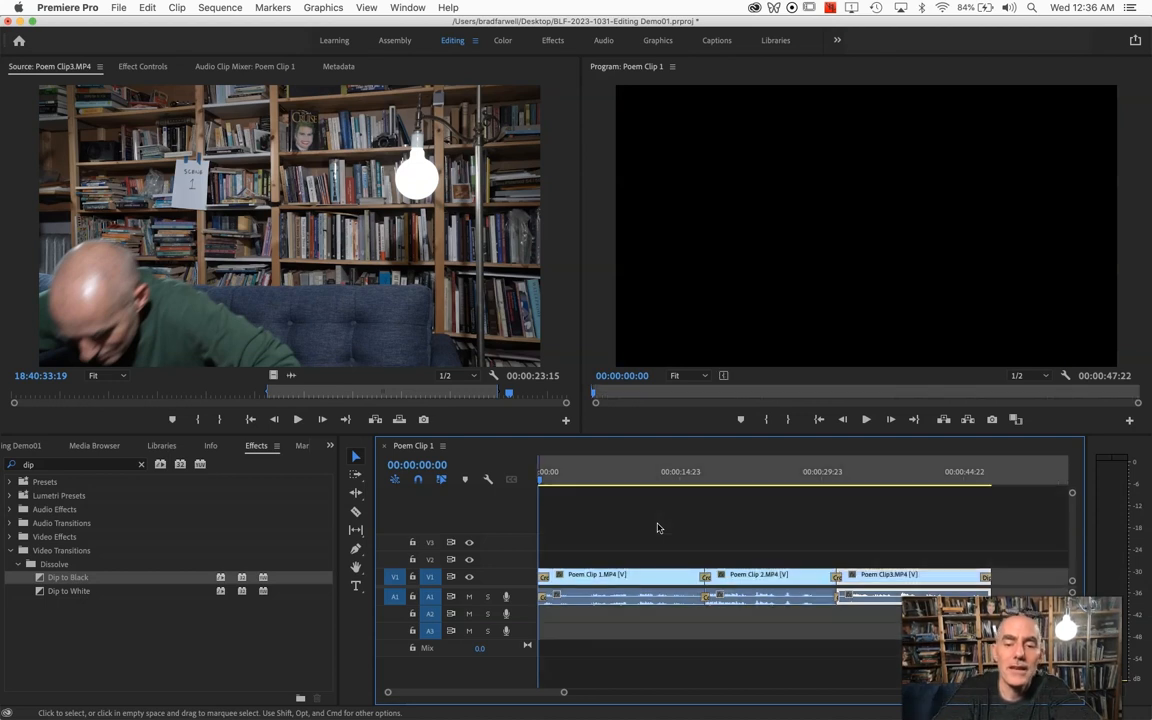
key(Down)
key(Down)
key(Down)
key(o)
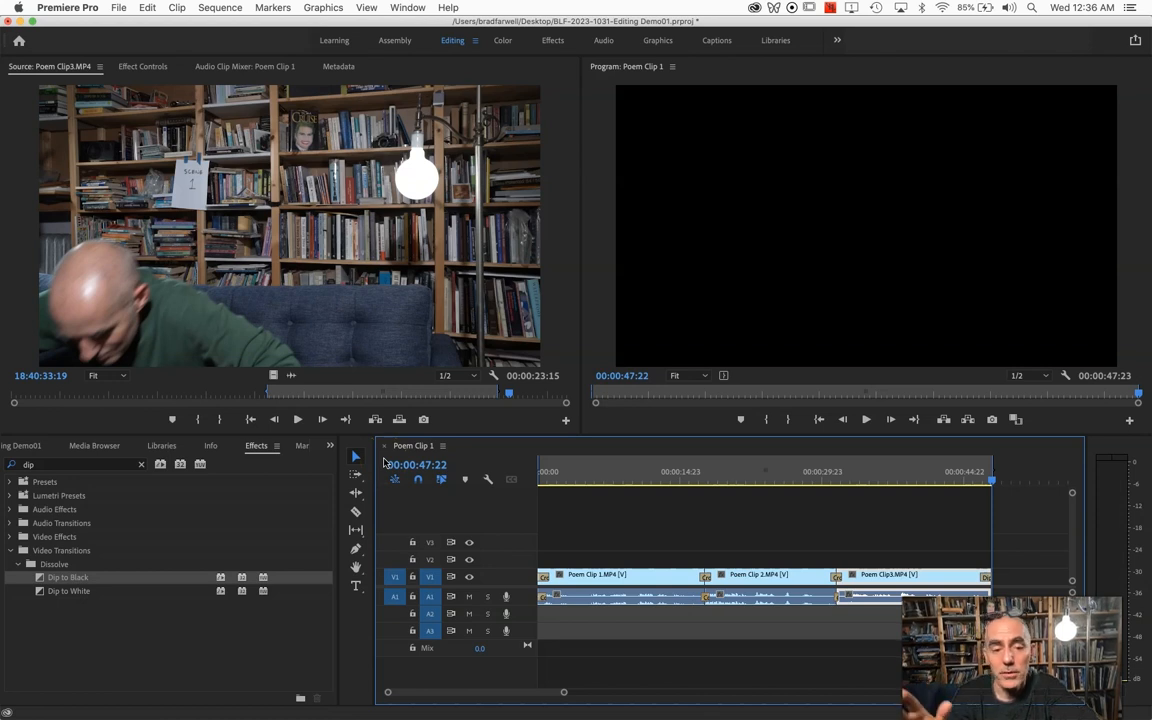
- Maximize the timeline to fill the workspace and restore it to its normal size
key(grave)
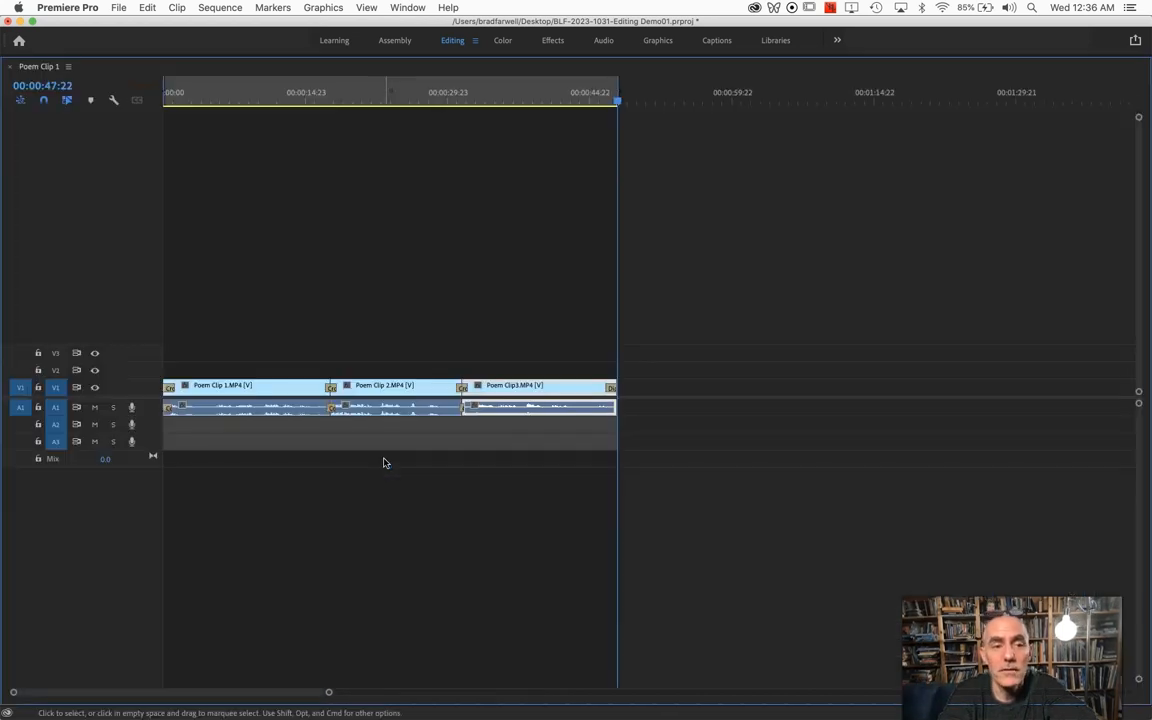
key(grave)
key(grave)
key(grave)
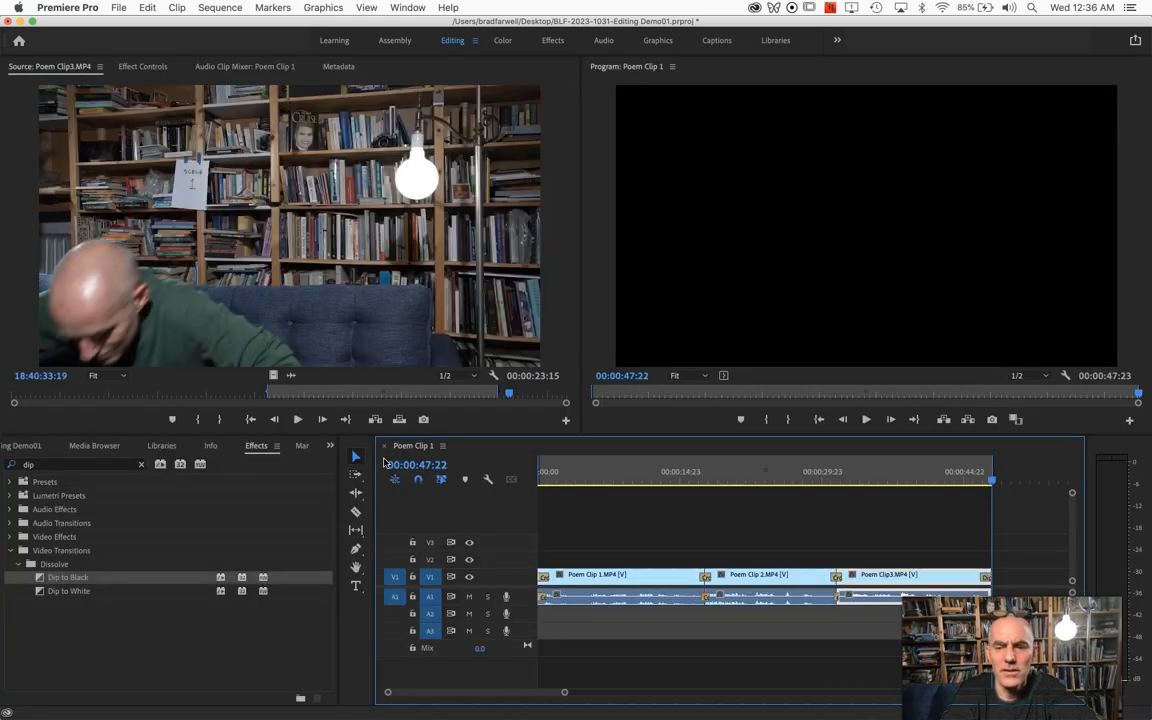
key(grave)
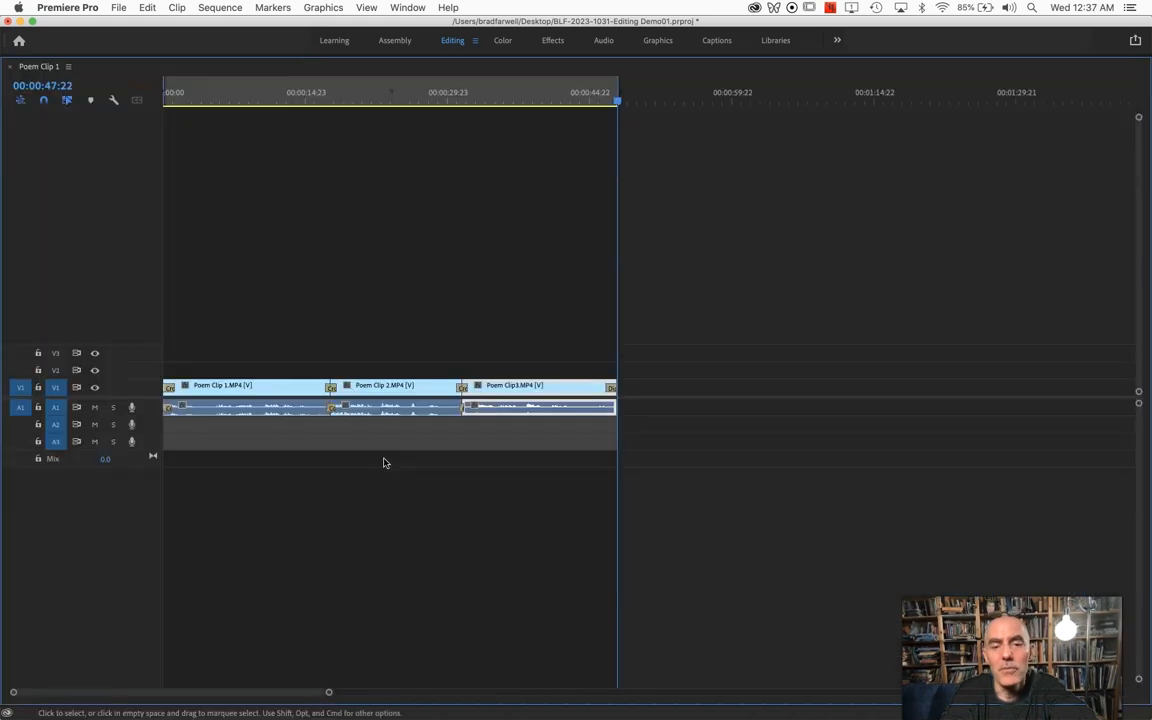
key(grave)
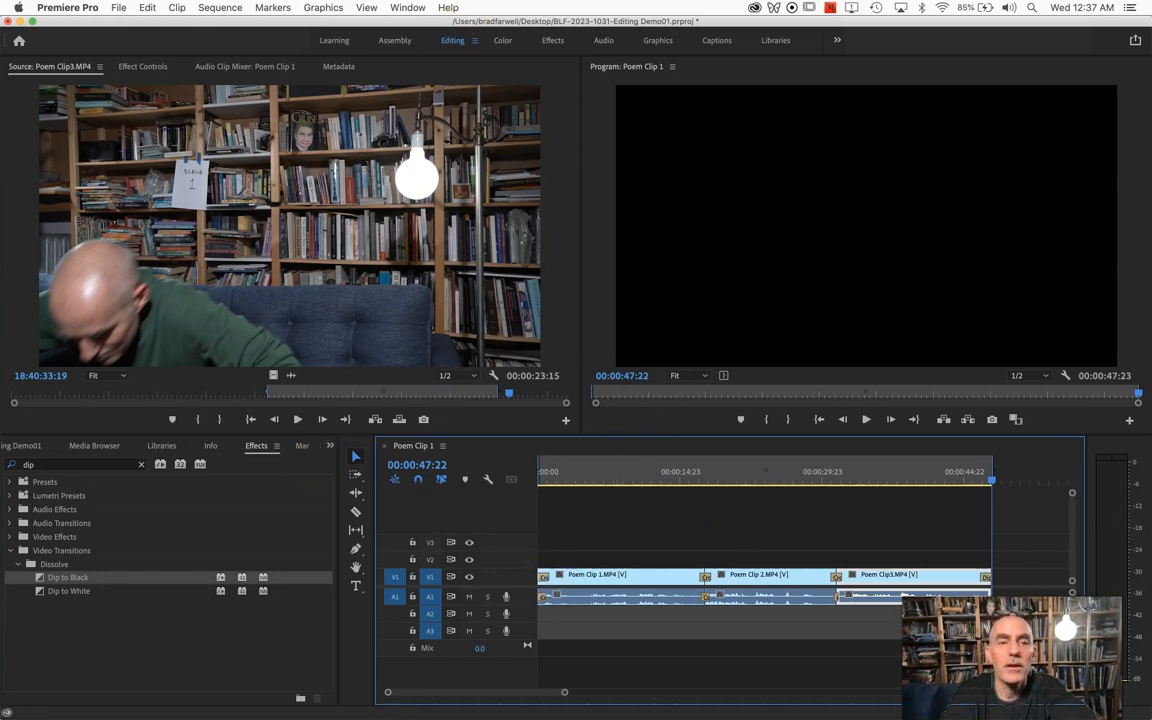
click(407, 7)
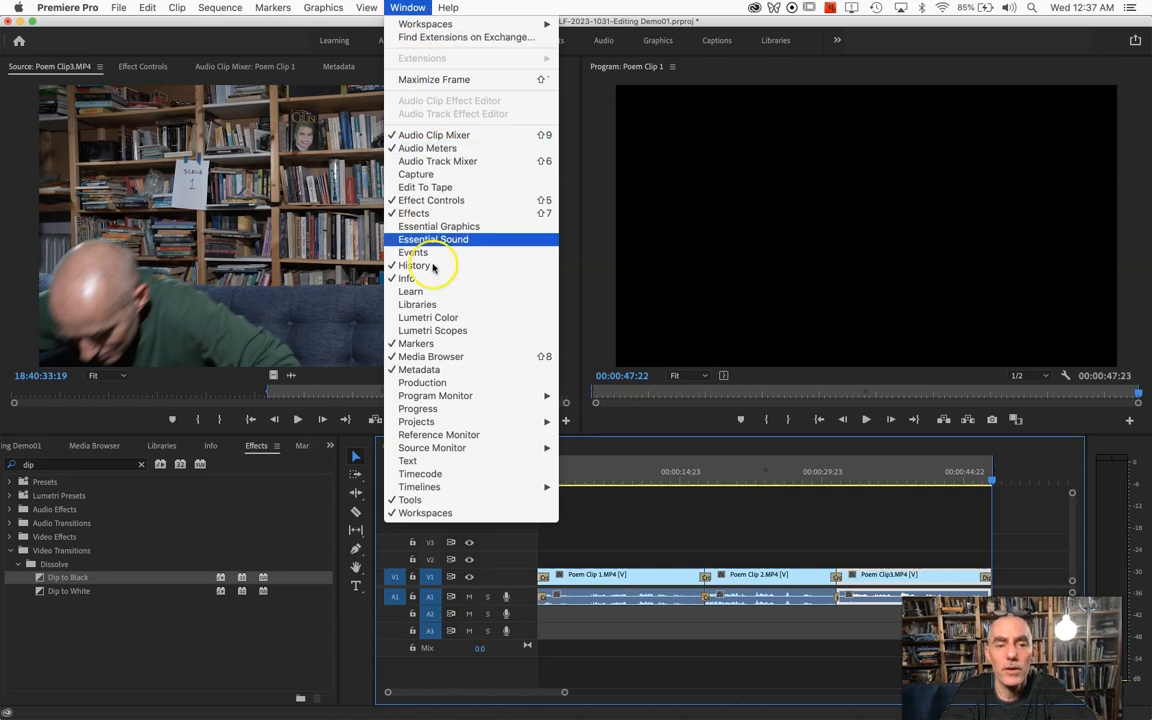
mouse_move(424, 30)
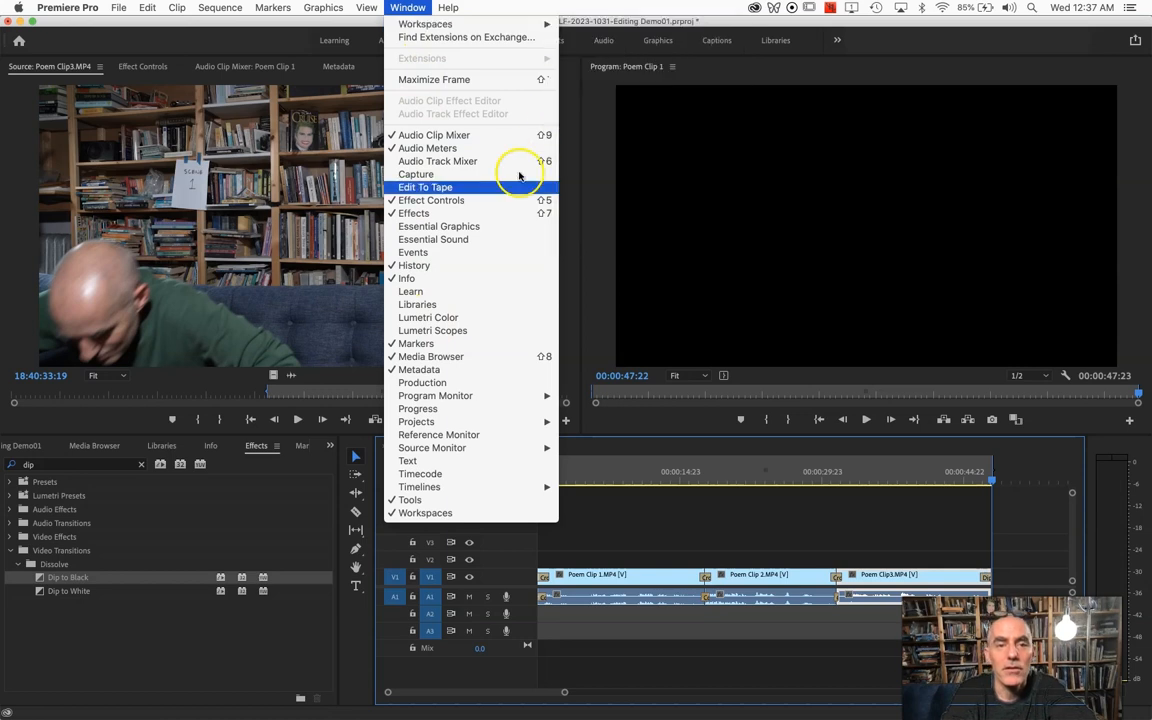
click(588, 192)
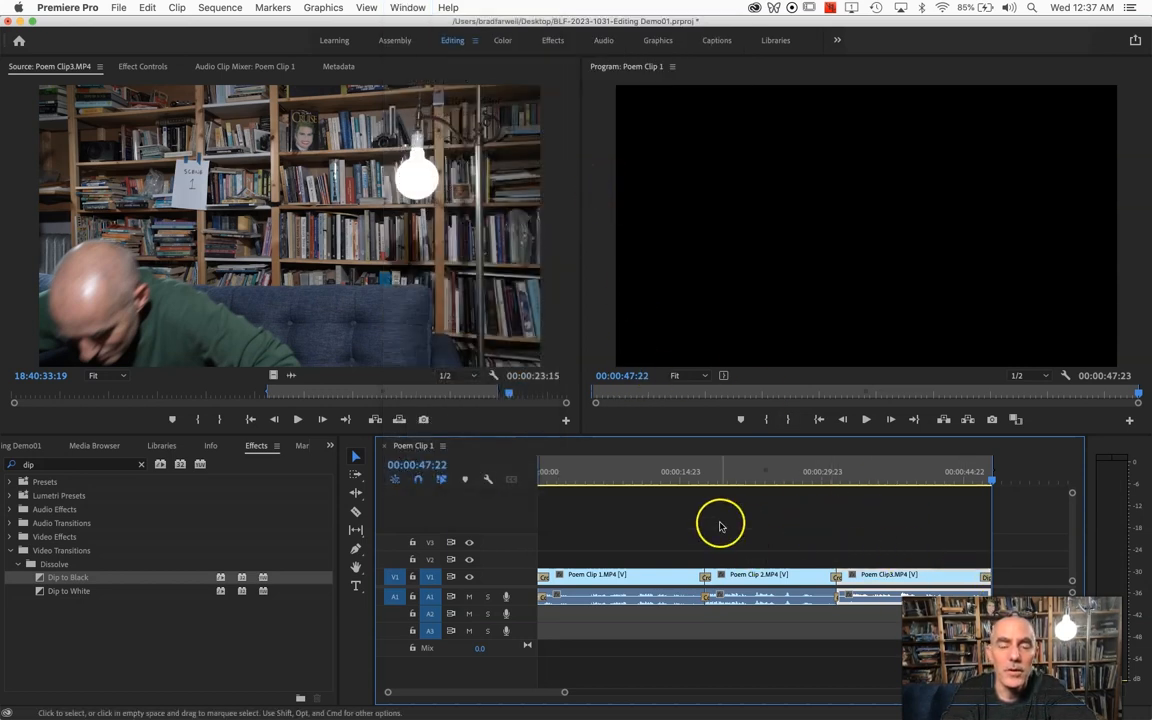
- Open the media export settings for the Poem Clip 1 sequence and reposition the dialog
click(118, 8)
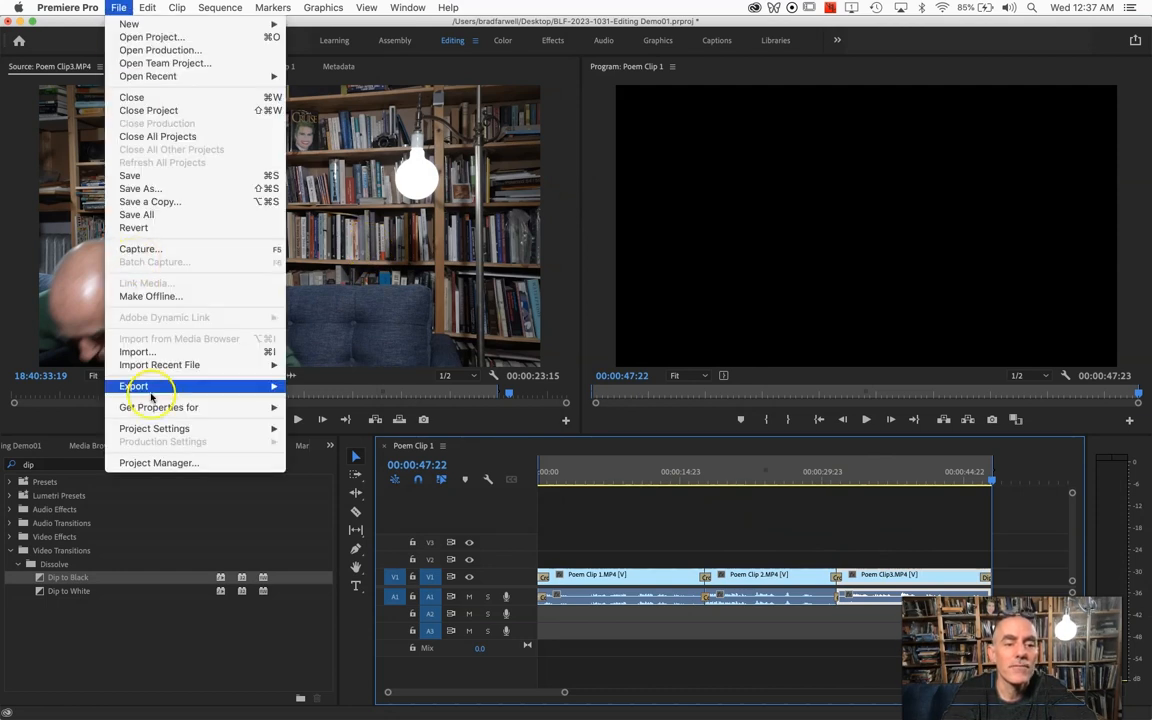
mouse_move(153, 385)
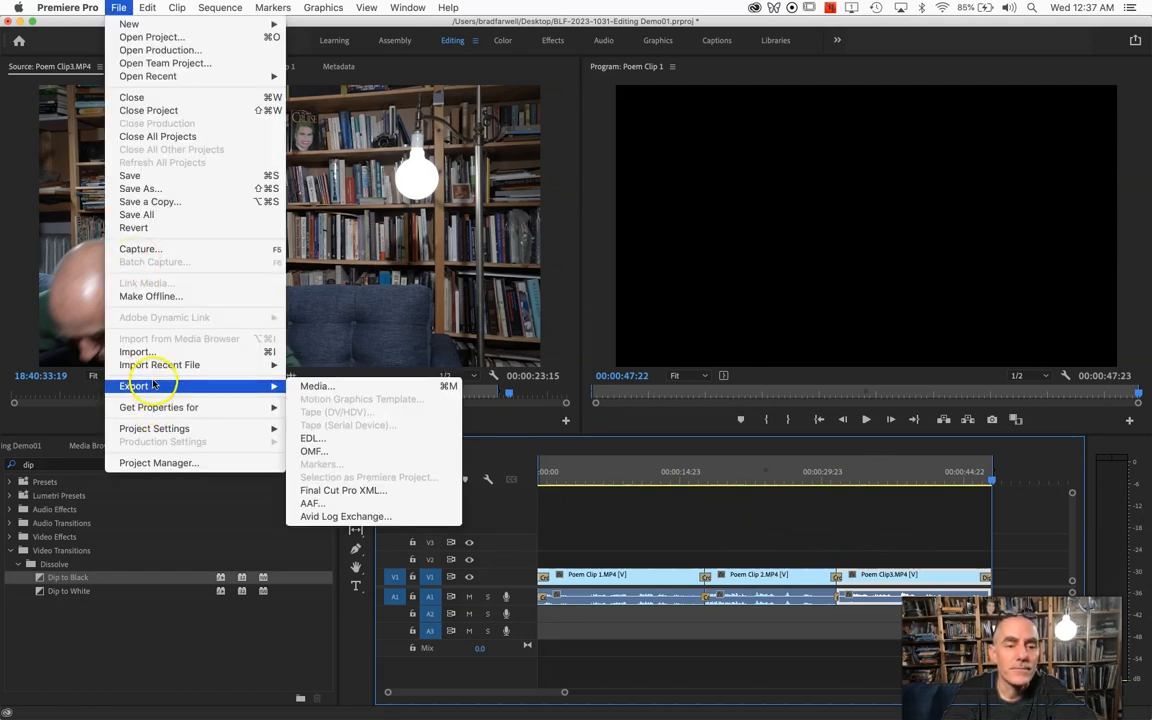
click(318, 385)
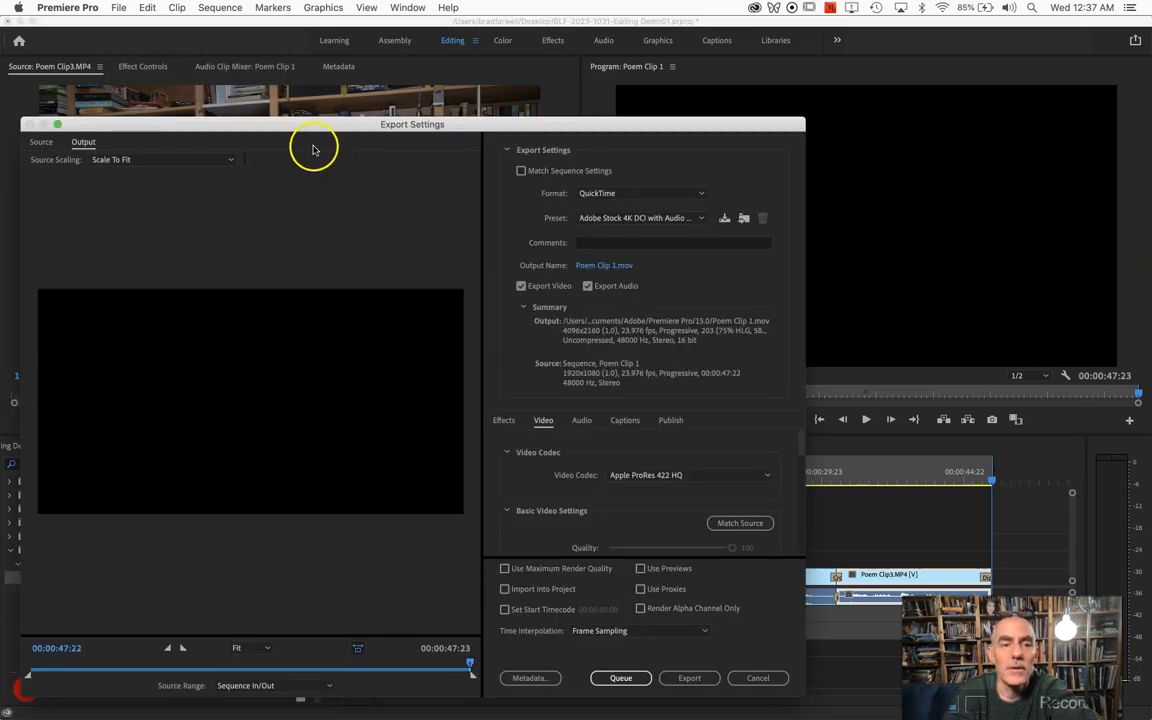
drag(324, 129, 435, 79)
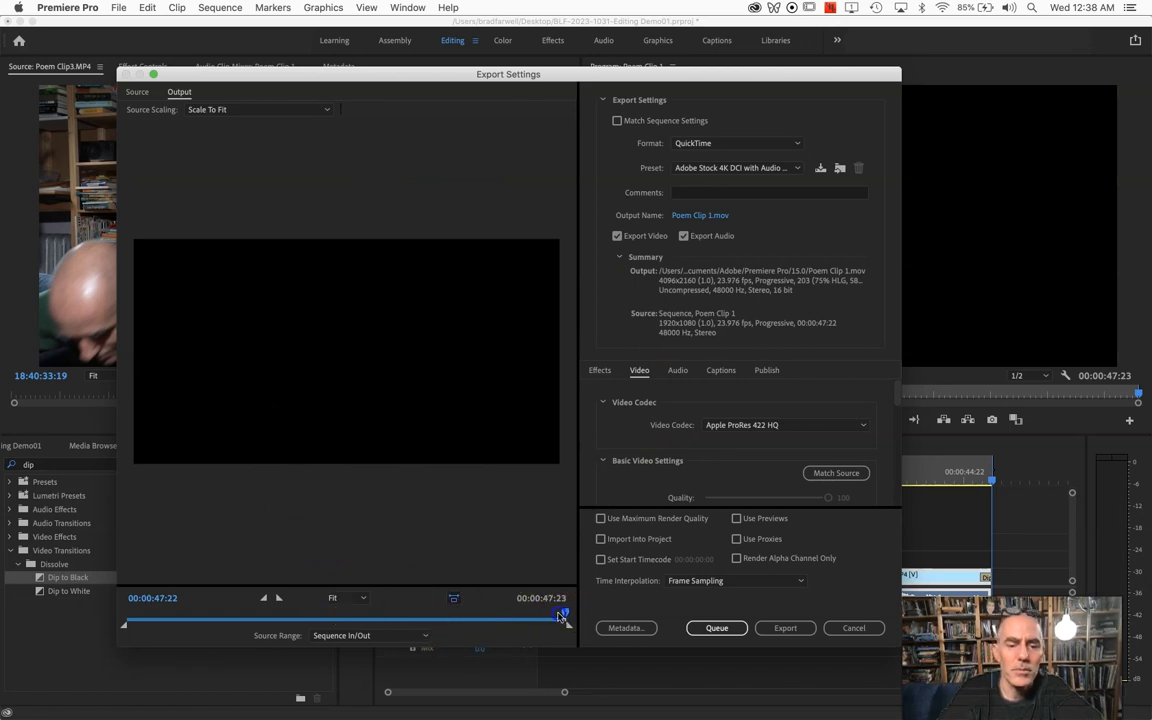
- Scrub the export preview back to 00:00:07:22 and review the source range options, keeping Sequence In/Out
drag(475, 614, 284, 614)
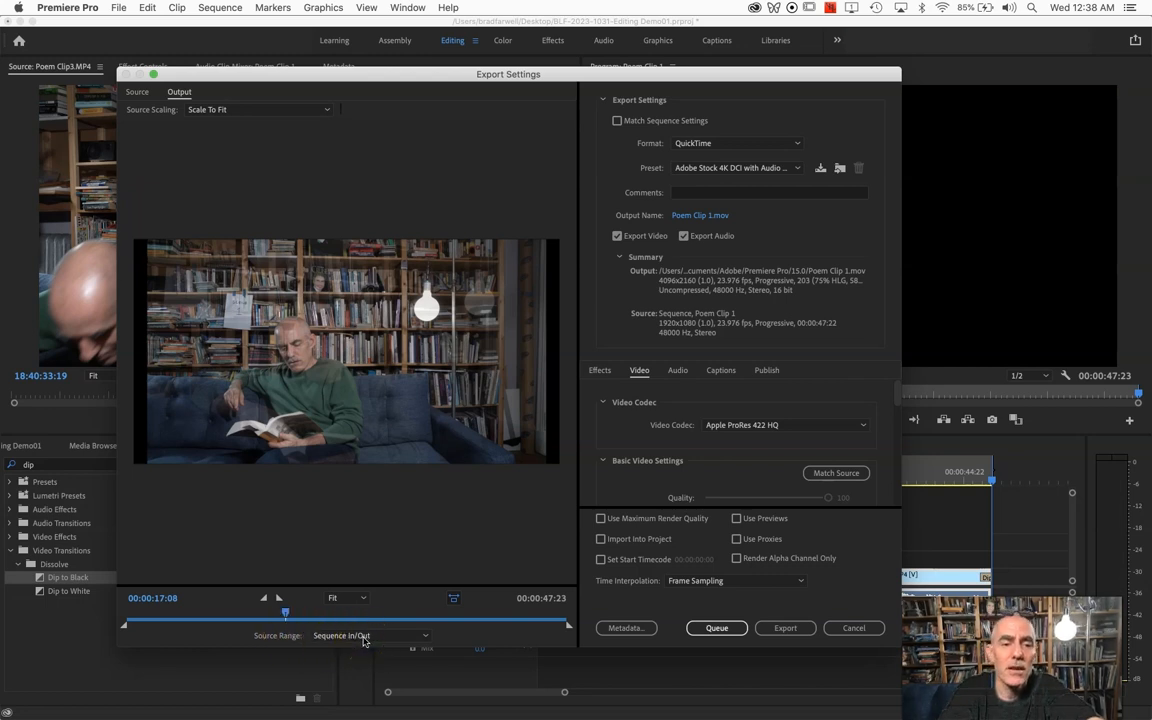
drag(284, 614, 198, 616)
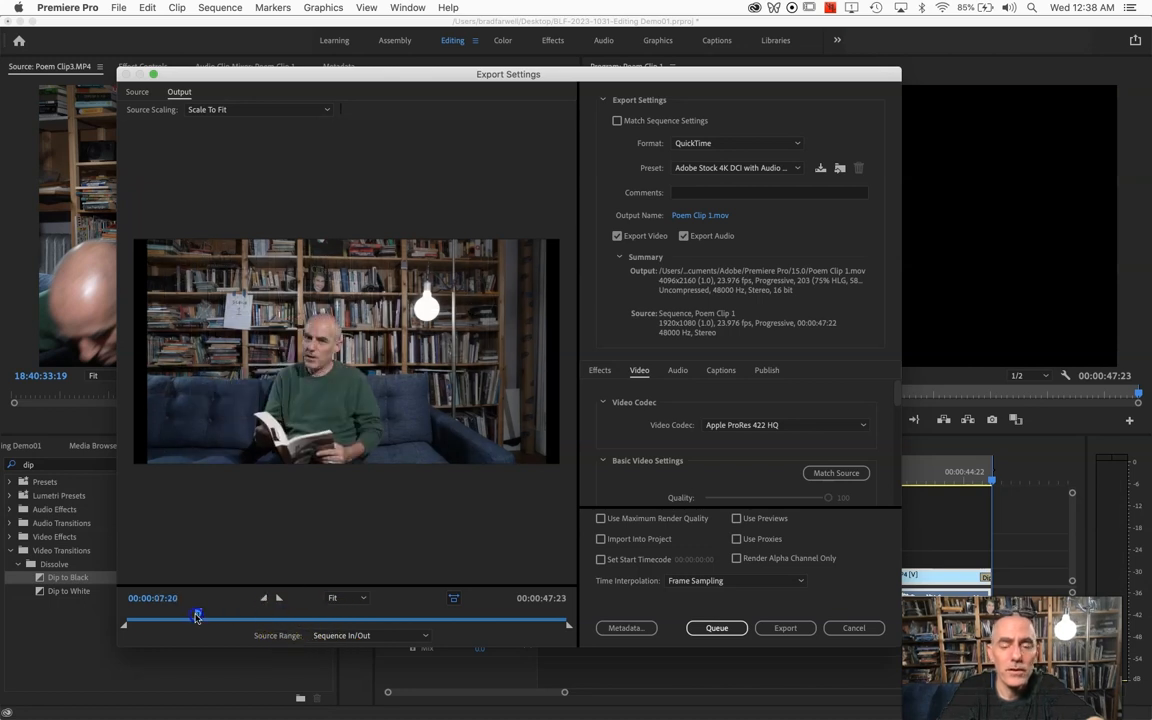
click(348, 635)
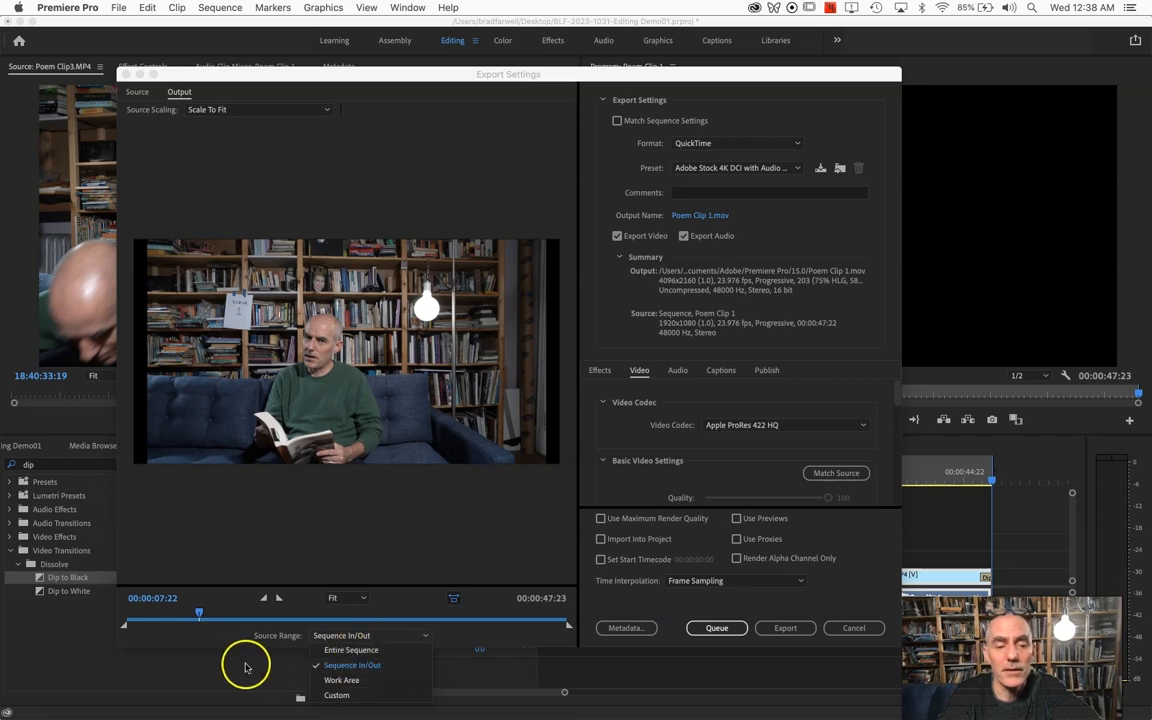
click(229, 636)
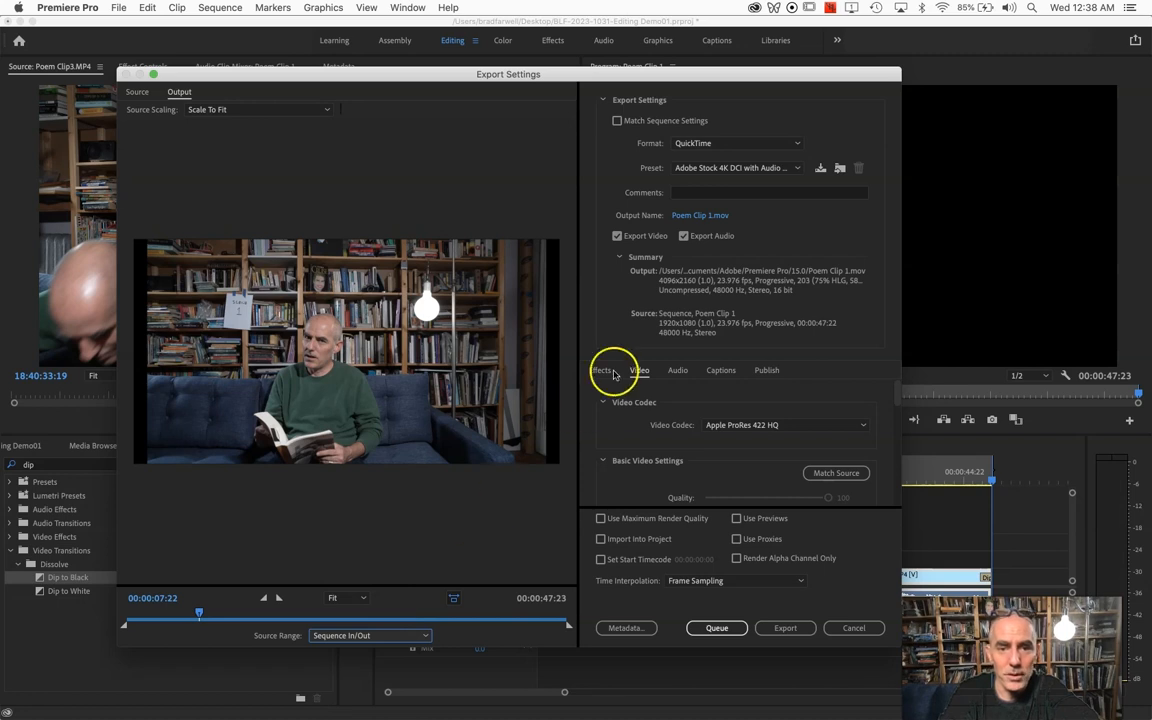
- Look through the available export formats and set the export to match the sequence settings
click(617, 121)
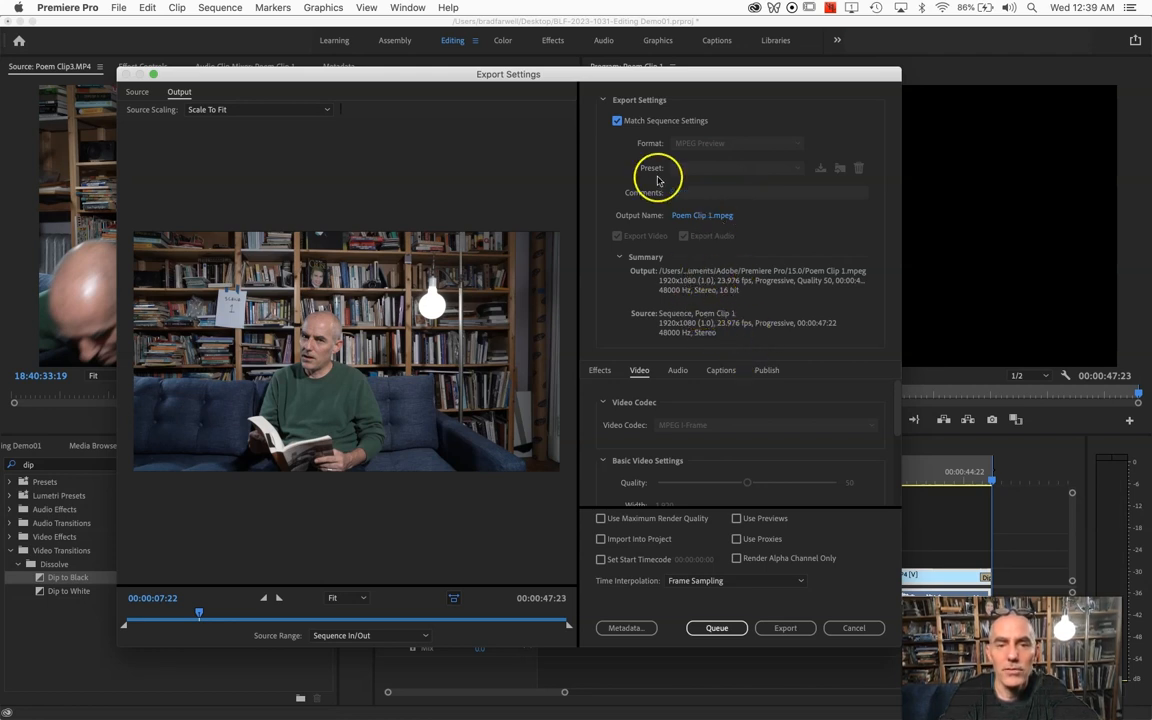
click(617, 120)
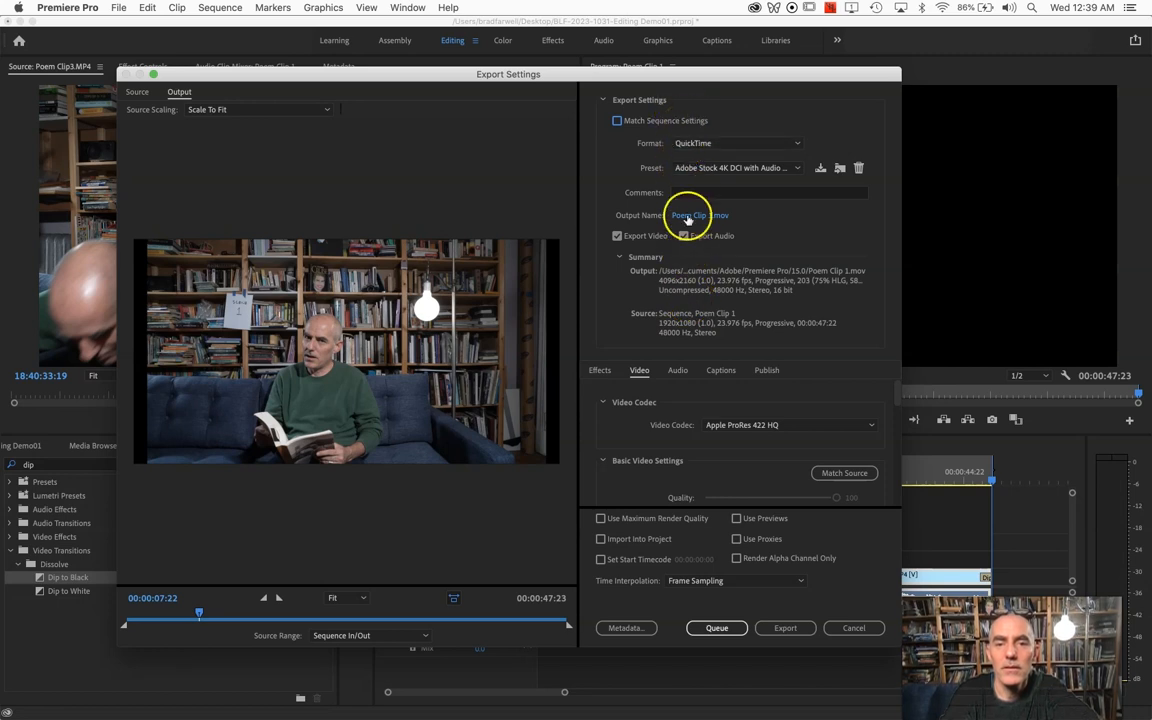
click(711, 144)
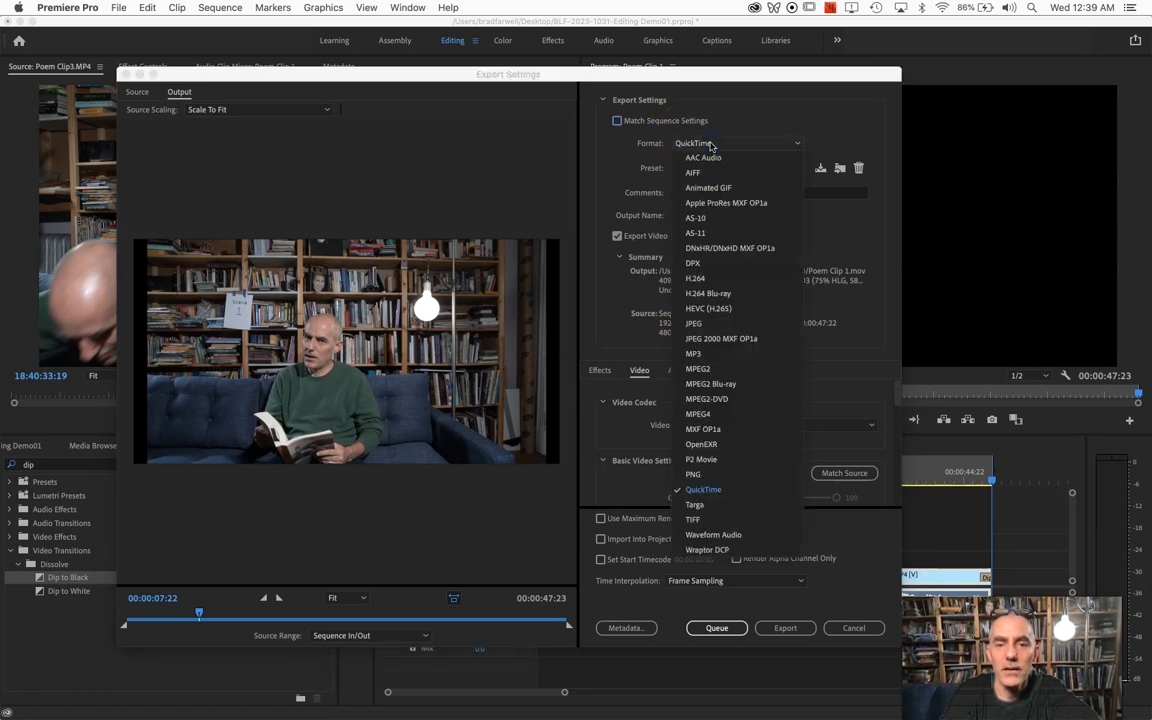
click(611, 118)
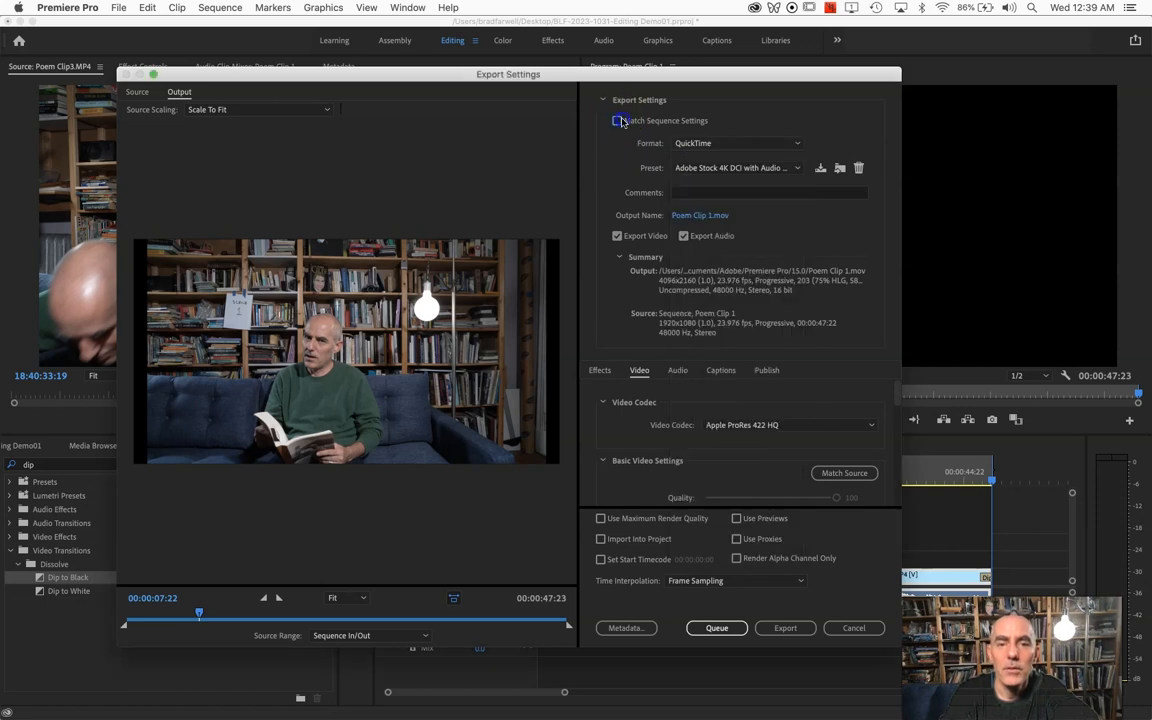
click(618, 121)
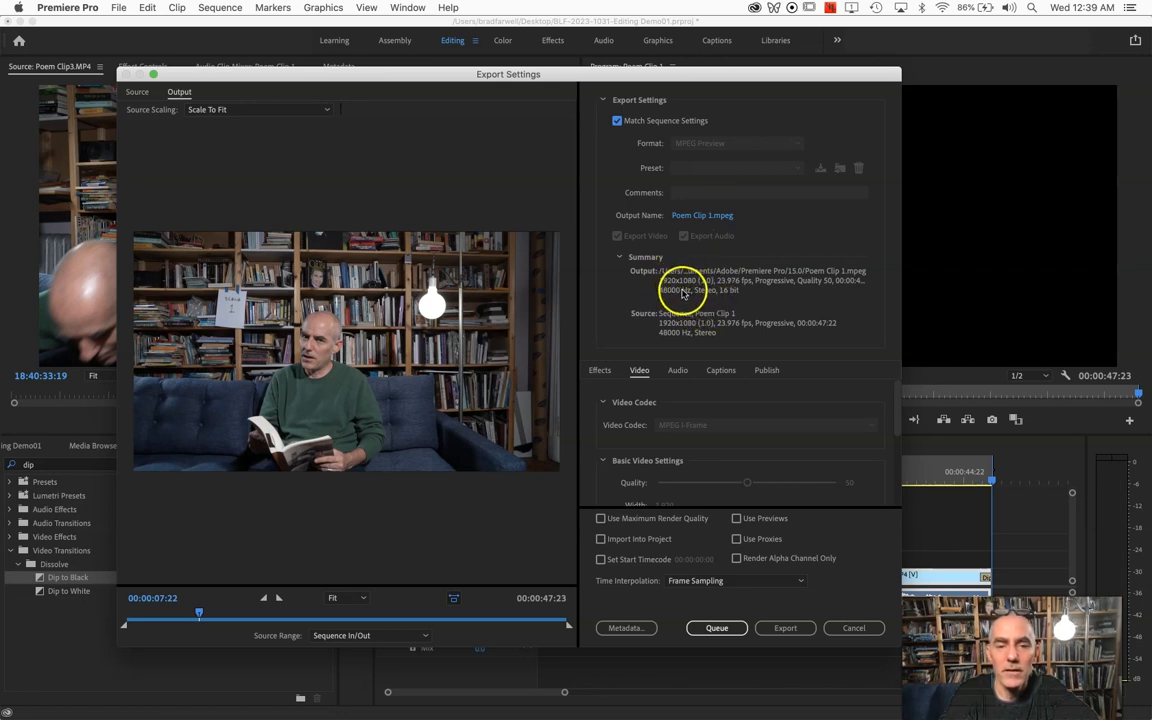
- Examine the export's video, effects and audio settings, including frame rate, field order and basic audio settings
scroll(660, 423, down, 2)
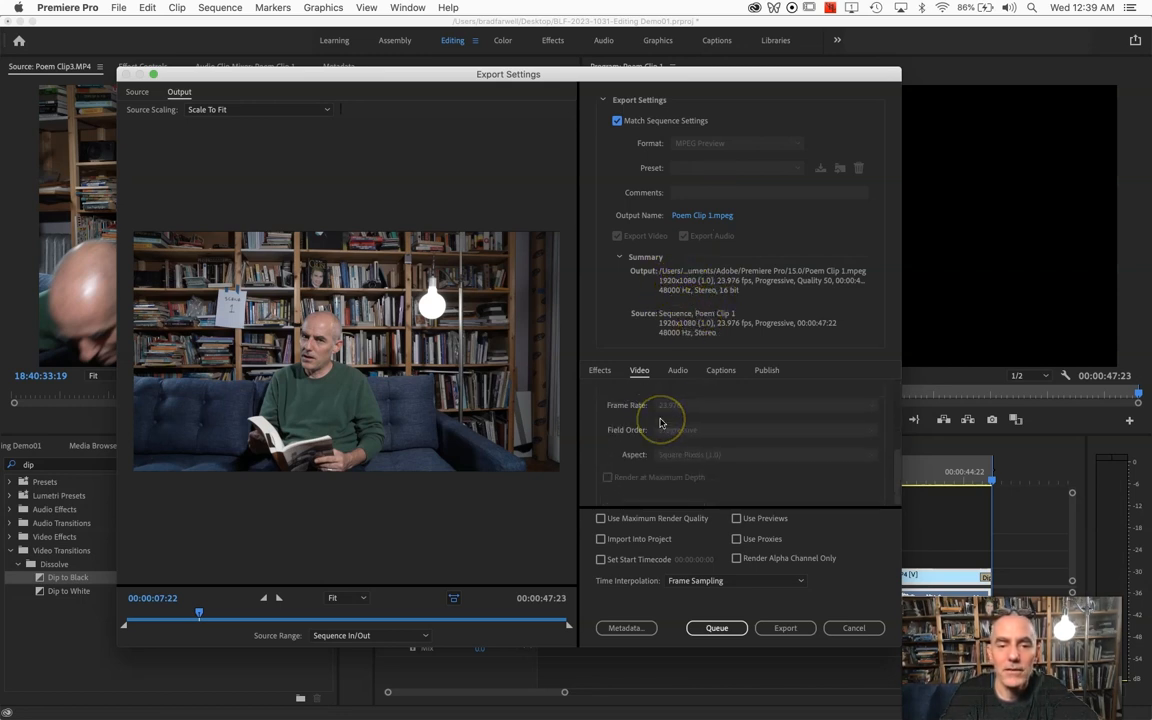
scroll(660, 423, down, 3)
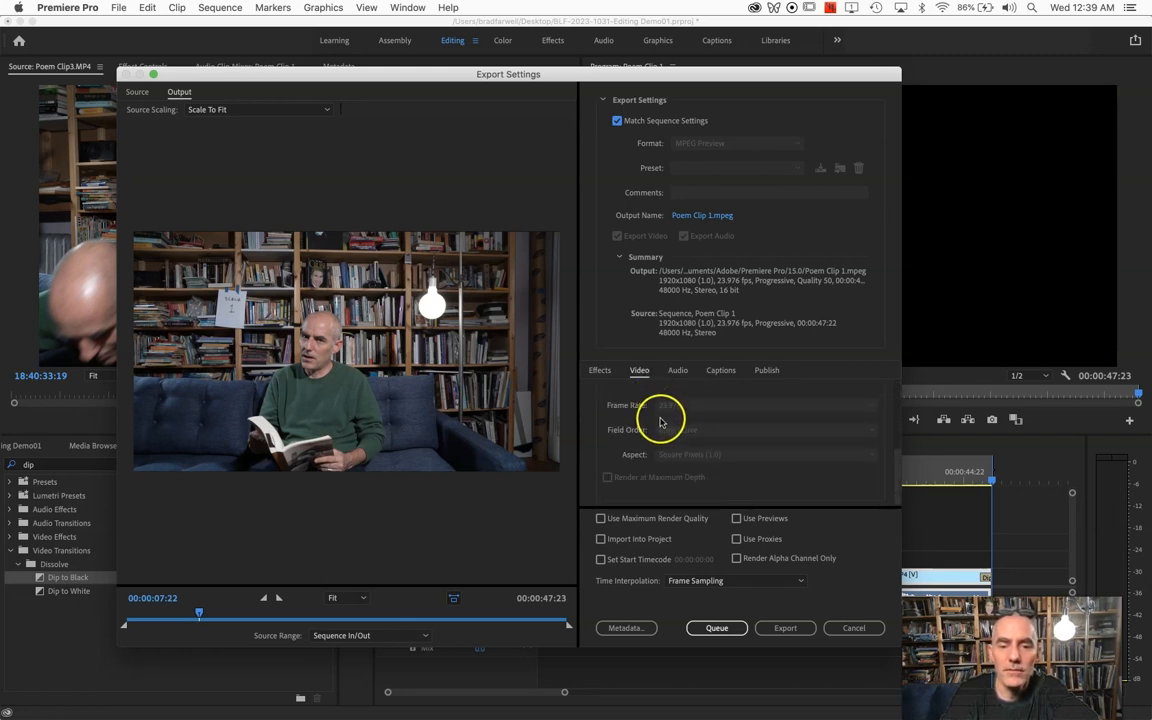
click(600, 371)
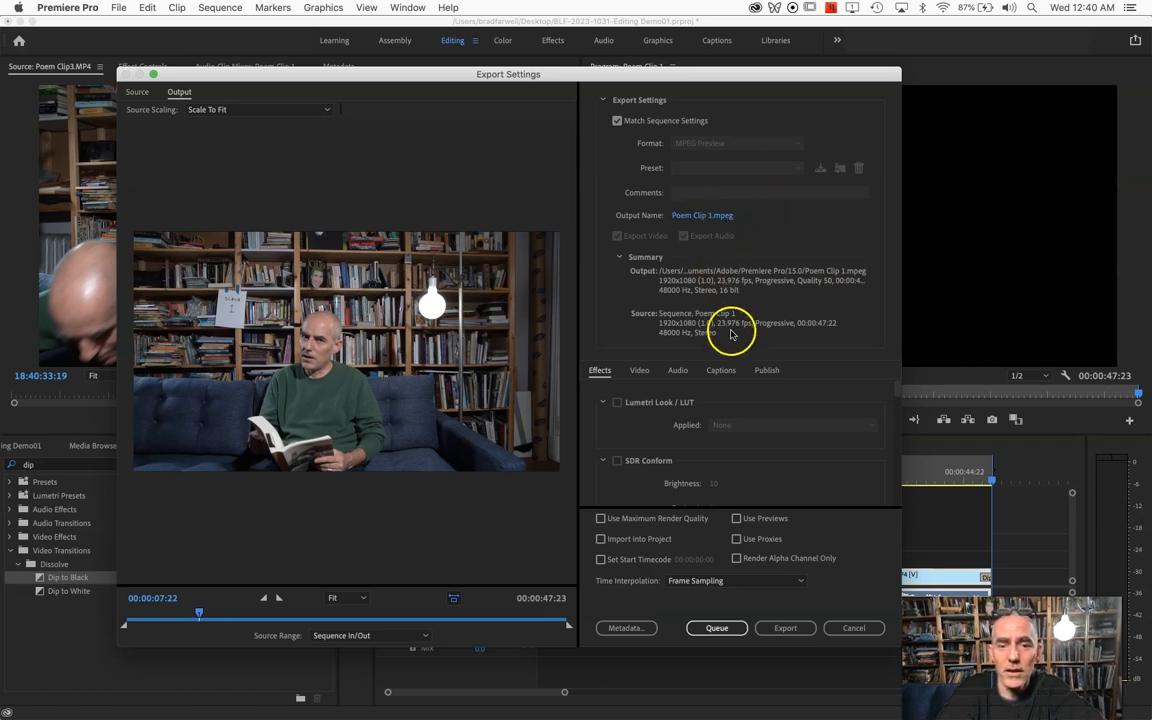
click(639, 371)
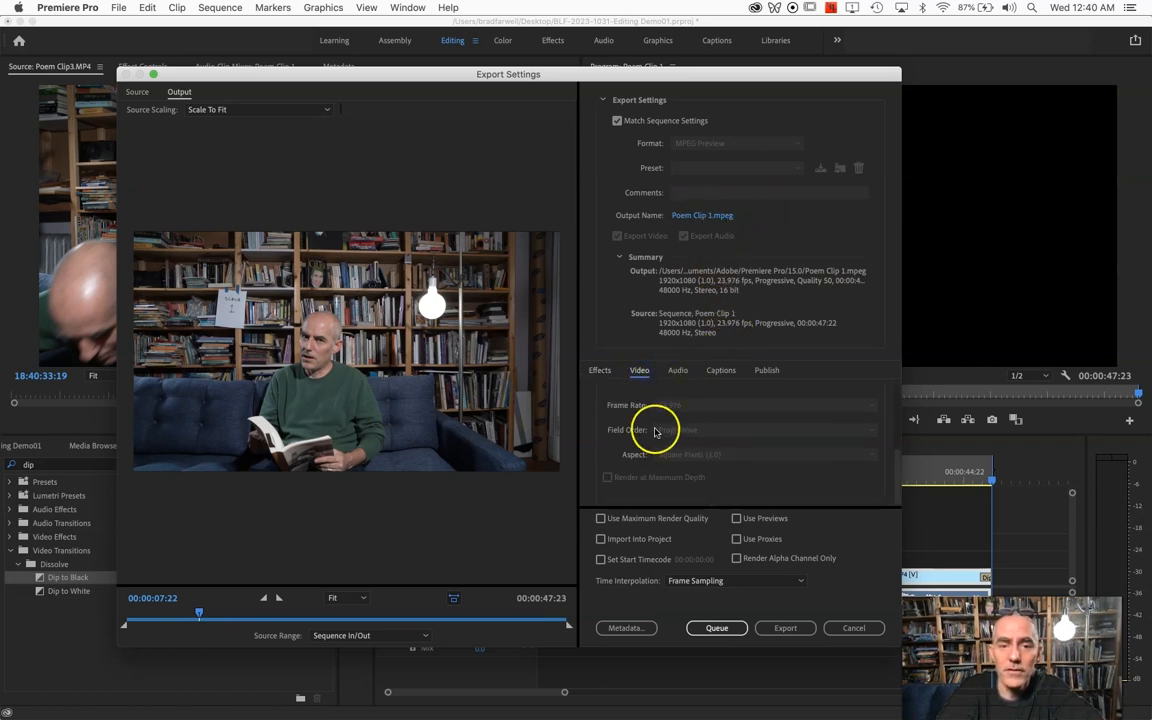
click(677, 371)
scroll(675, 463, down, 3)
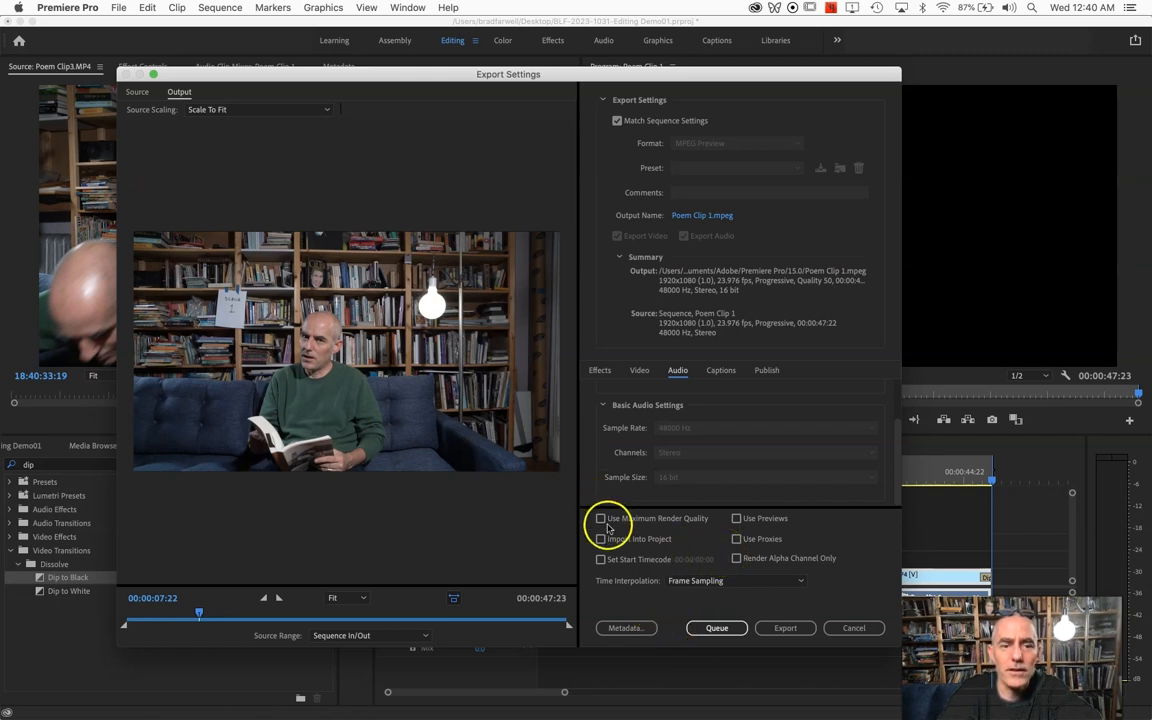
- Export the sequence directly as Poem Clip 1.mpeg
click(724, 628)
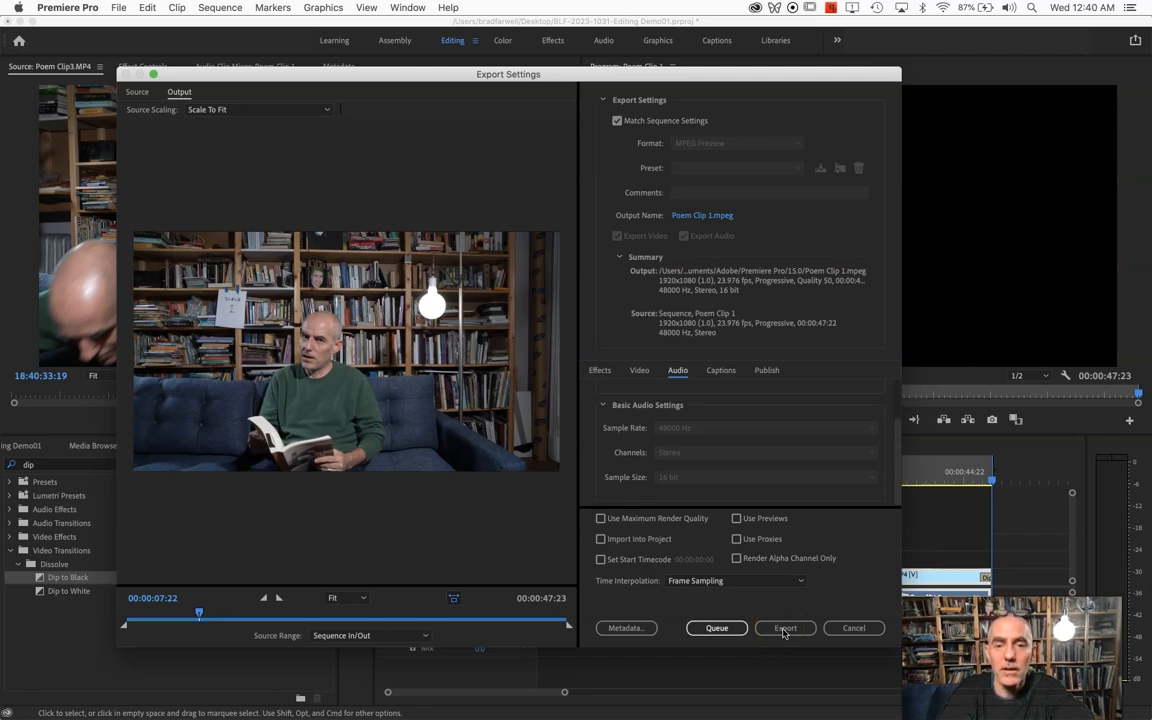
click(785, 628)
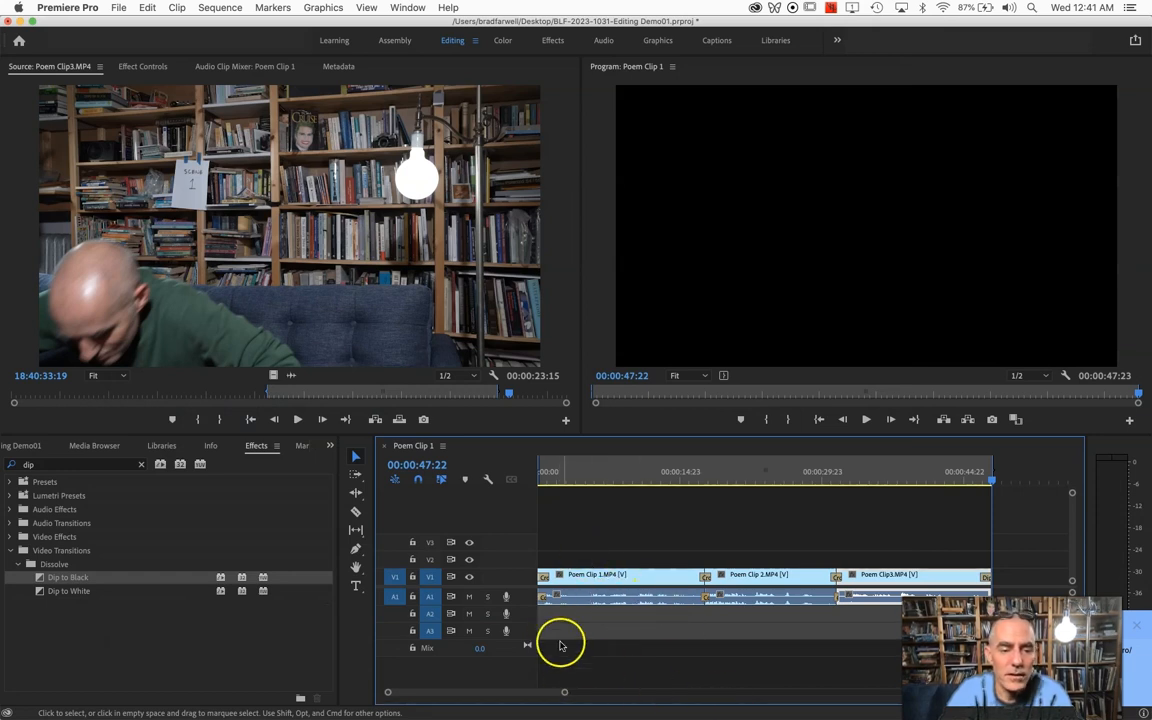
- Move the project window aside, look through the Desktop folder in Finder for the exported file, and return to Premiere Pro
drag(244, 21, 67, 484)
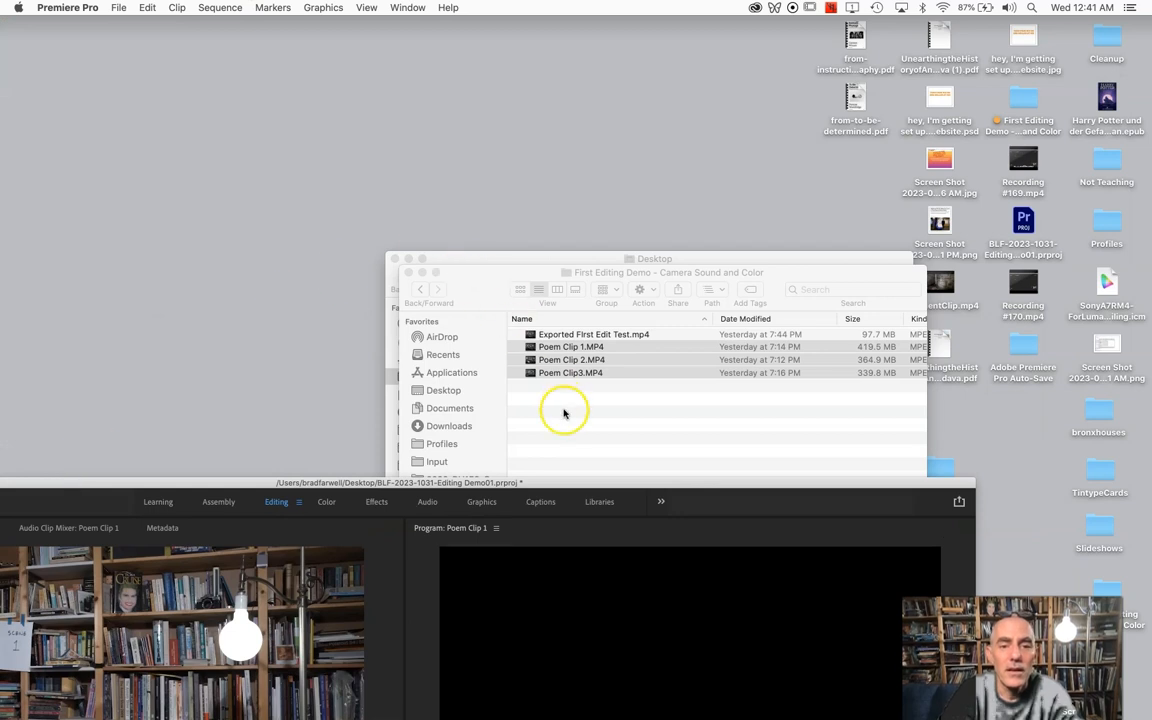
click(566, 410)
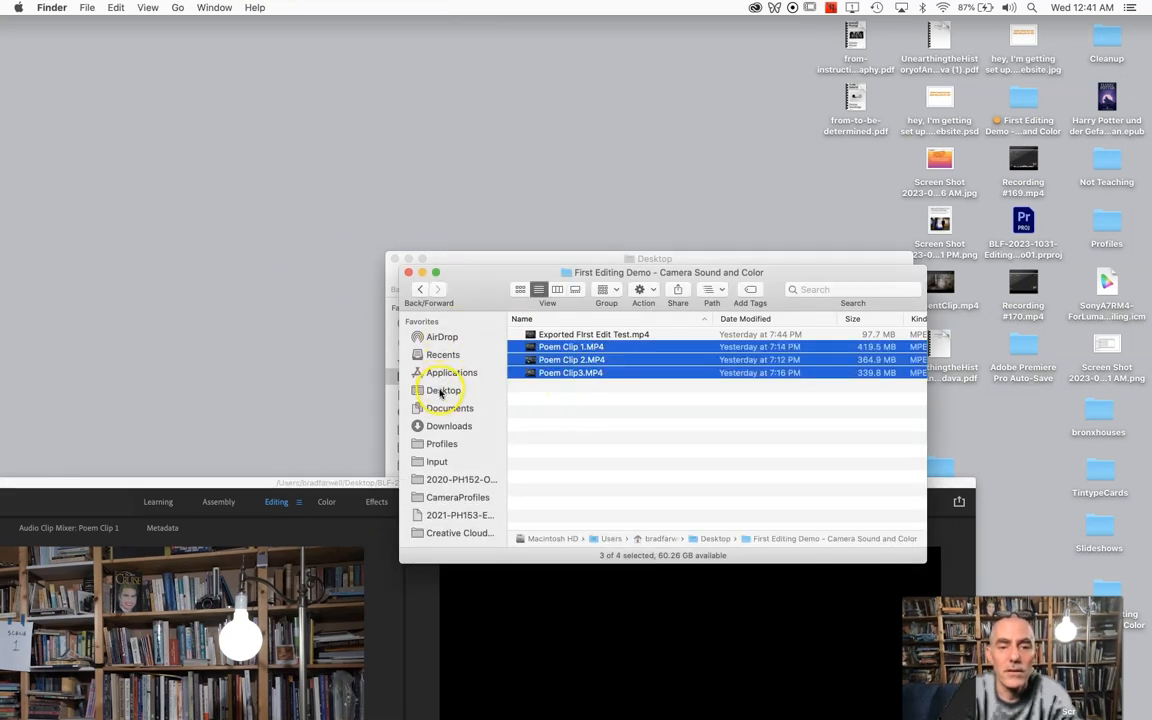
click(441, 391)
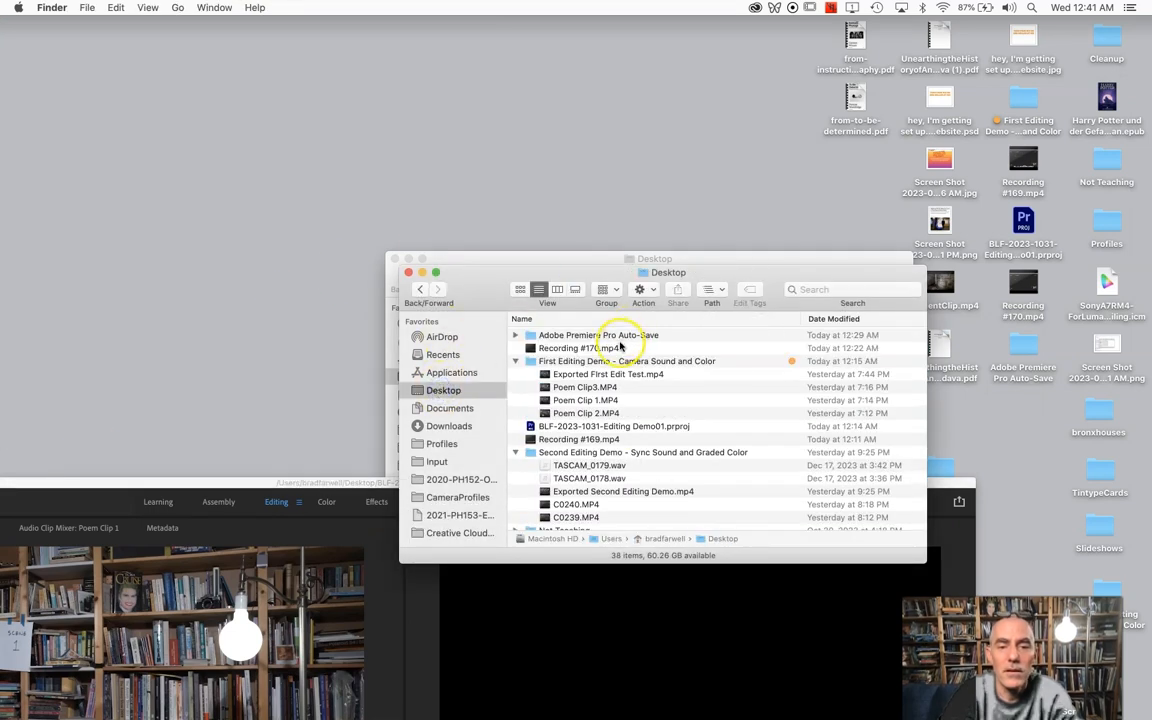
scroll(617, 344, down, 2)
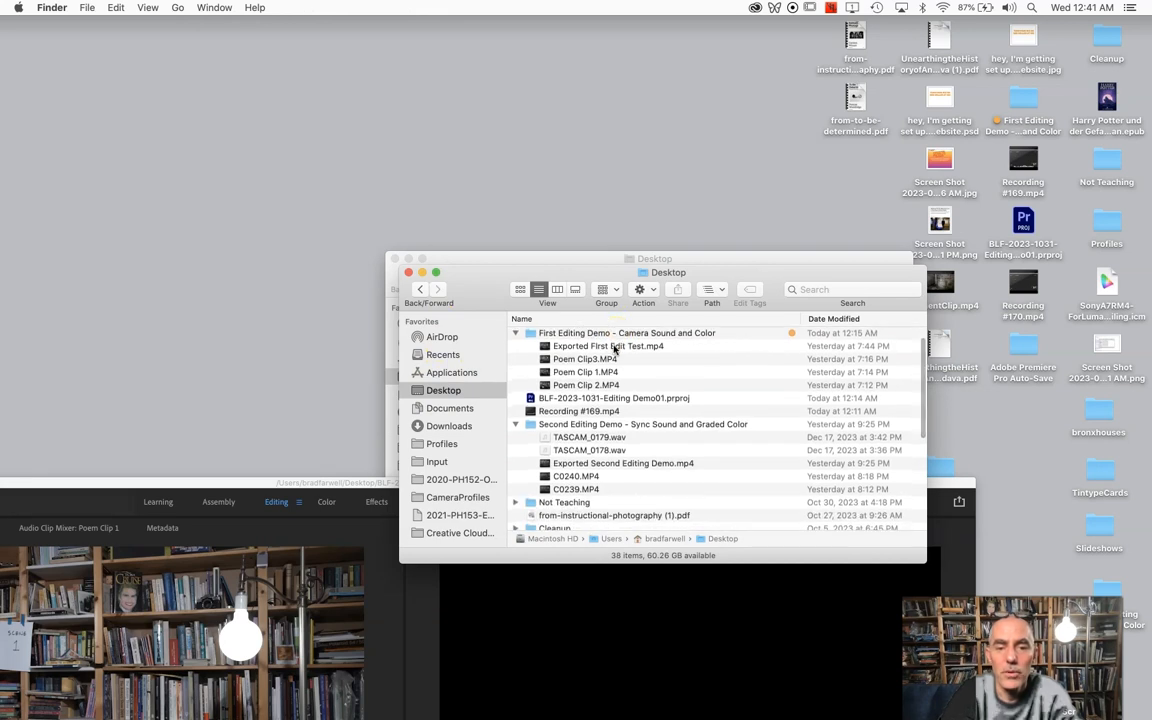
scroll(615, 348, down, 3)
scroll(614, 349, down, 15)
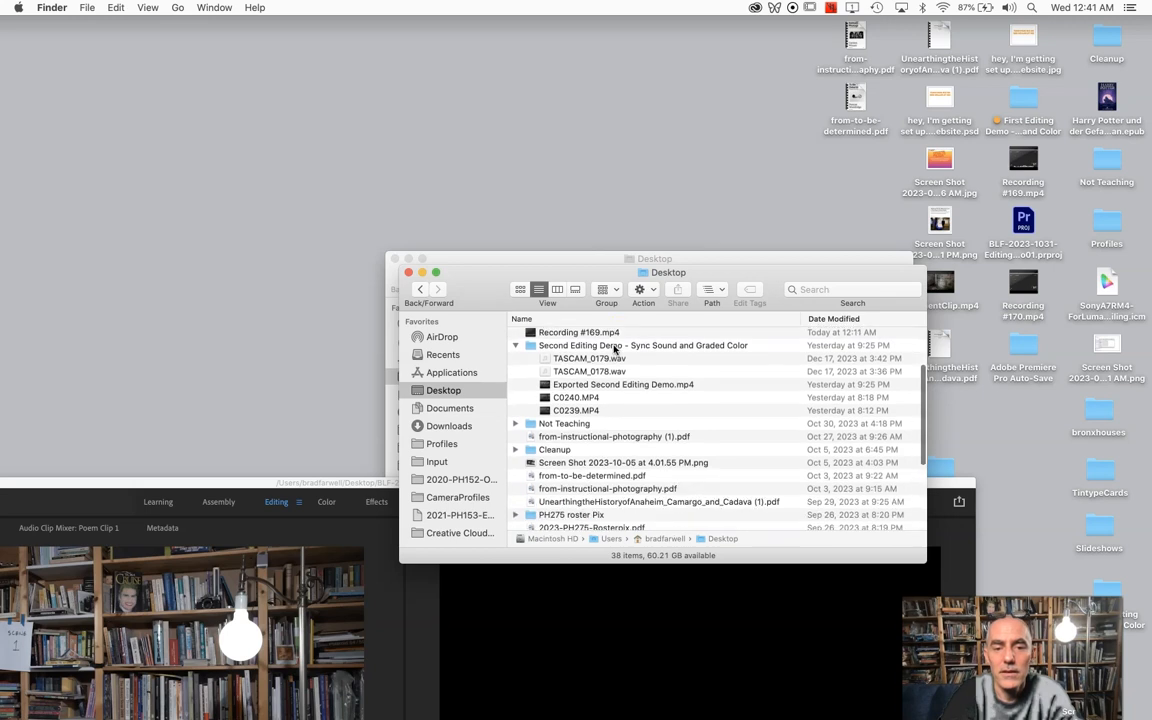
scroll(614, 349, down, 5)
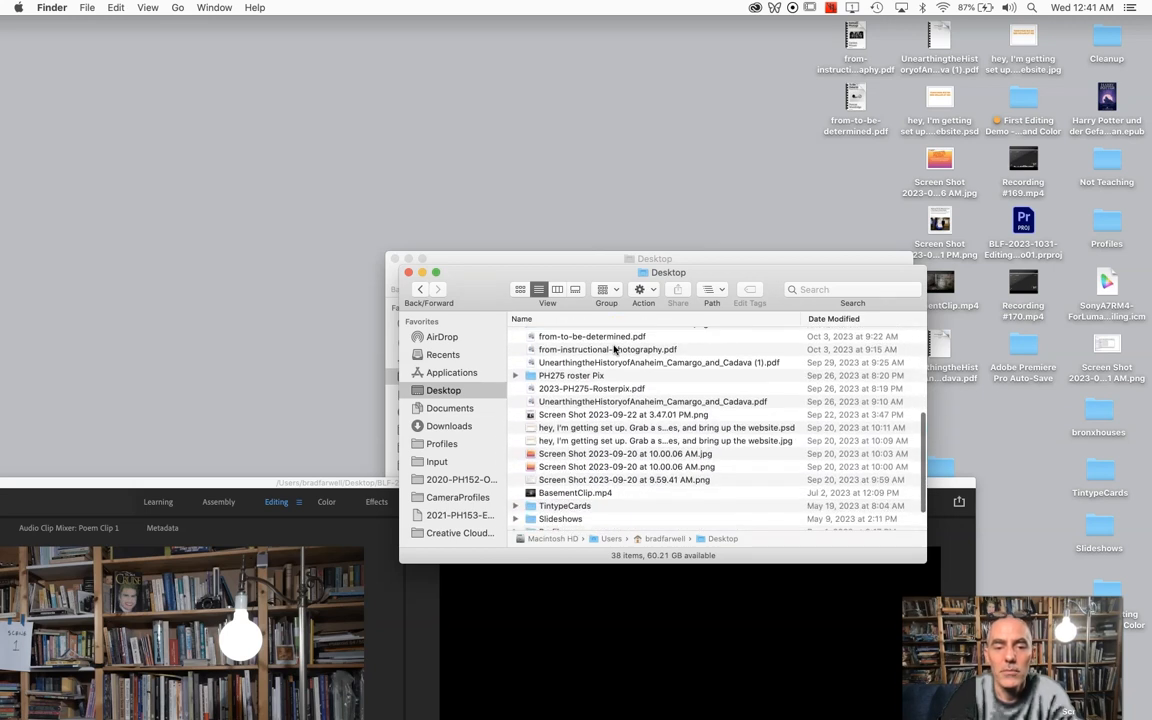
scroll(614, 349, up, 5)
scroll(615, 348, up, 10)
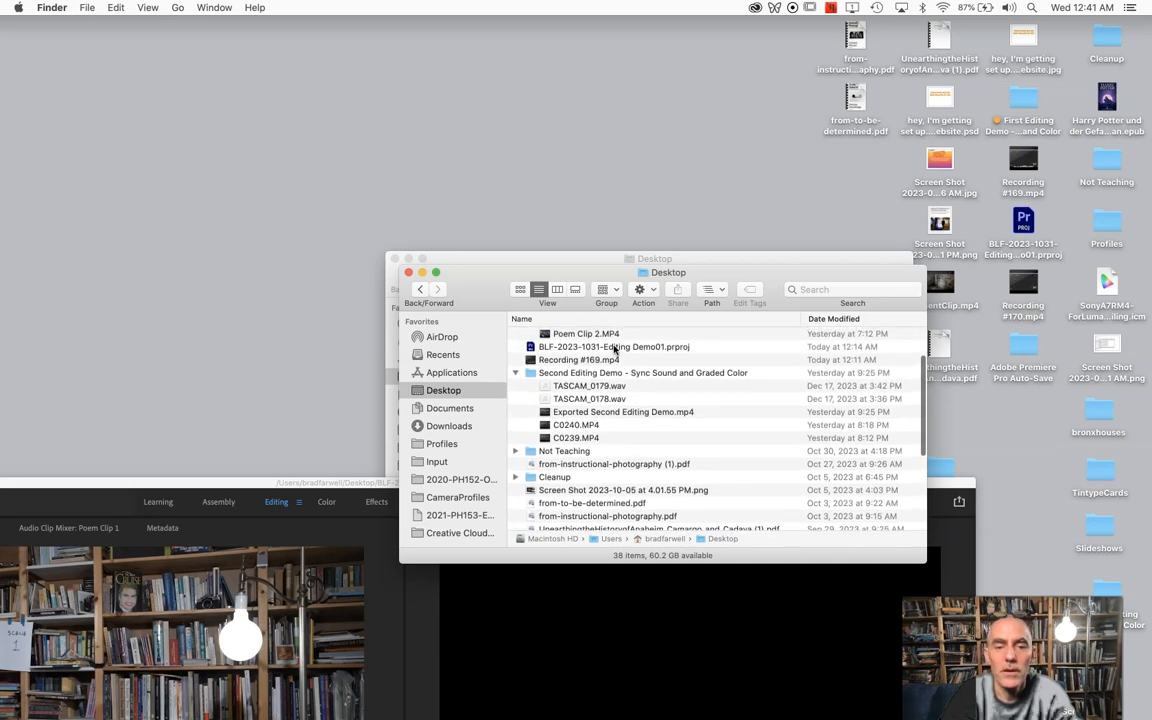
scroll(614, 348, up, 6)
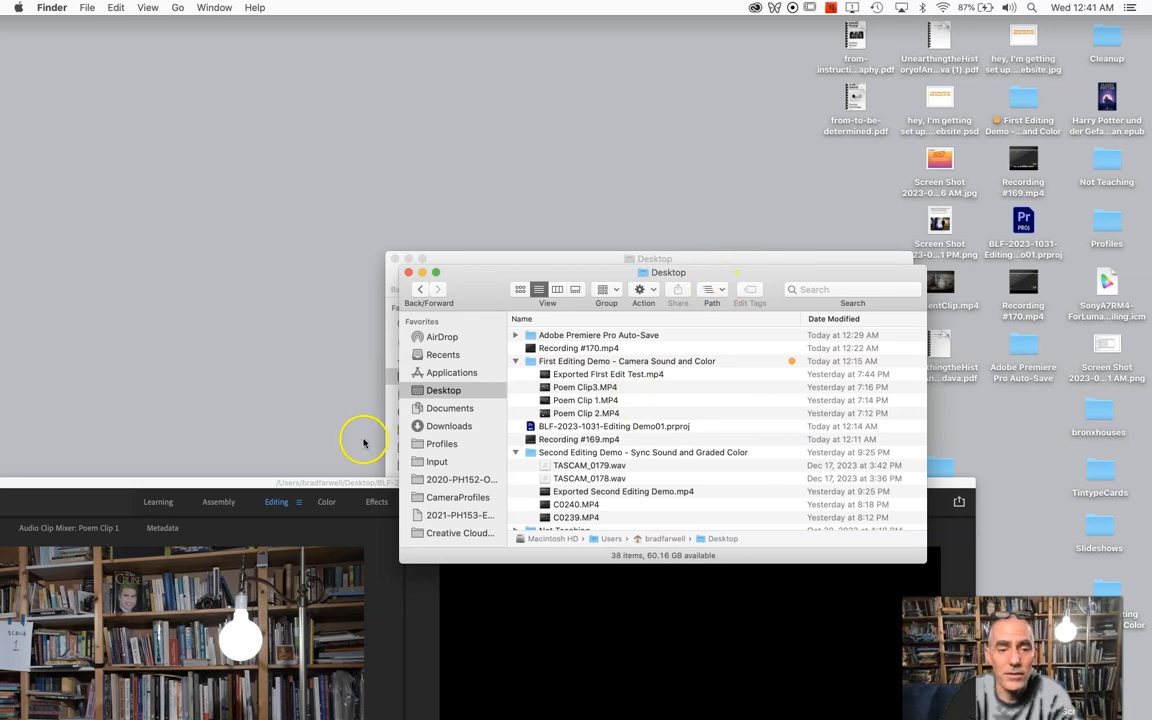
drag(322, 481, 498, 20)
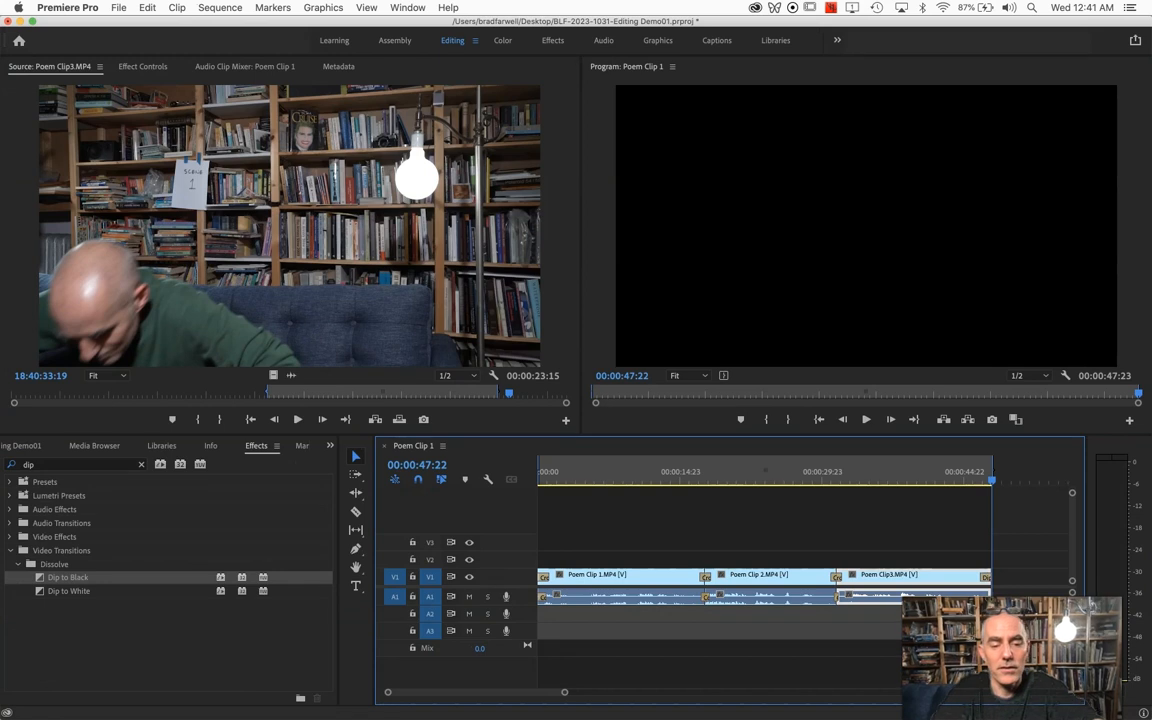
- Open the sequence's export settings and check which folder Poem Clip 1.mov is set to save into
key(super+m)
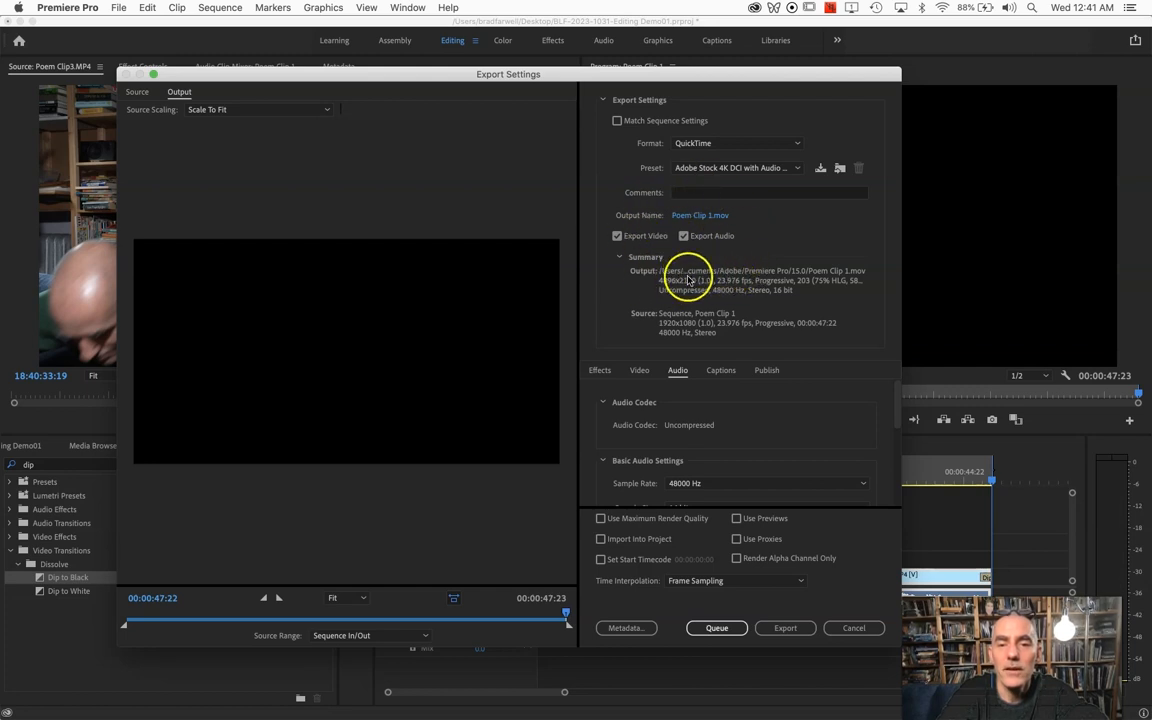
click(706, 216)
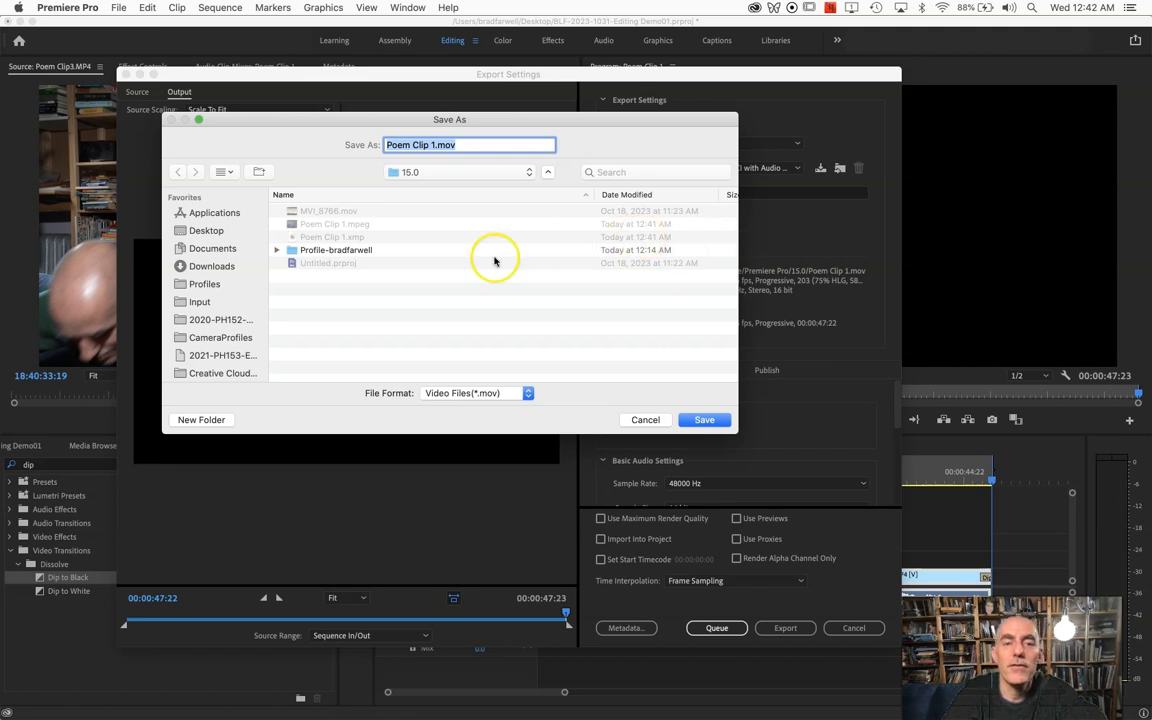
click(436, 172)
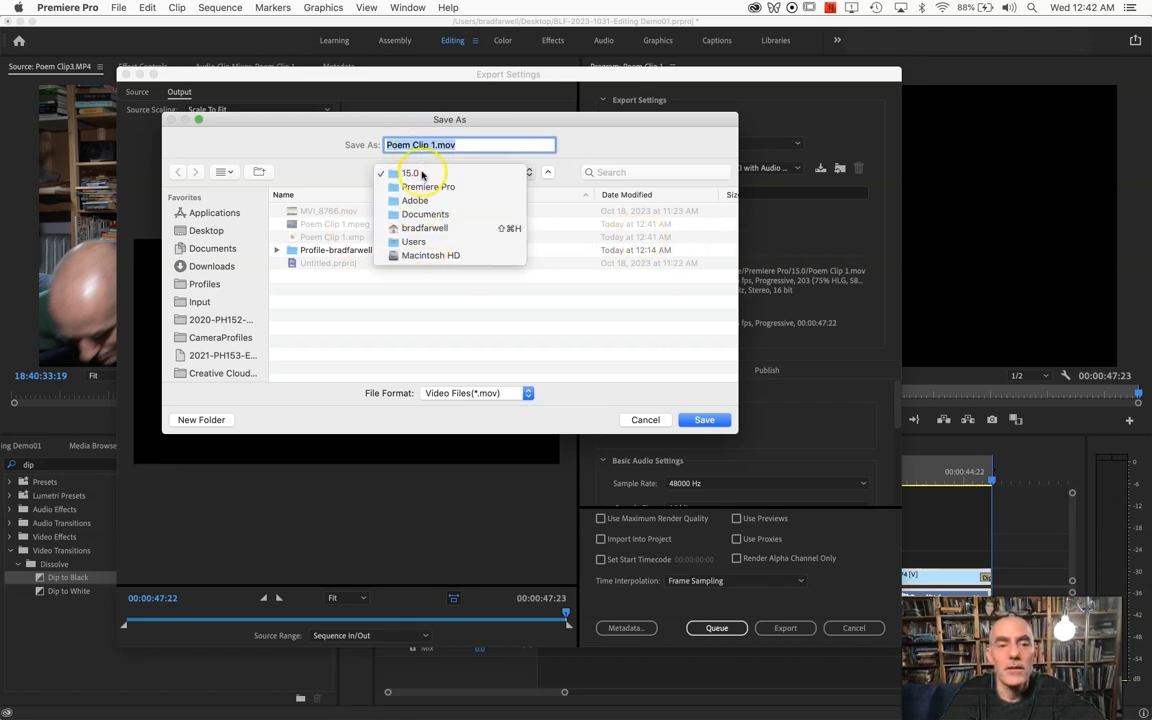
click(645, 415)
click(649, 419)
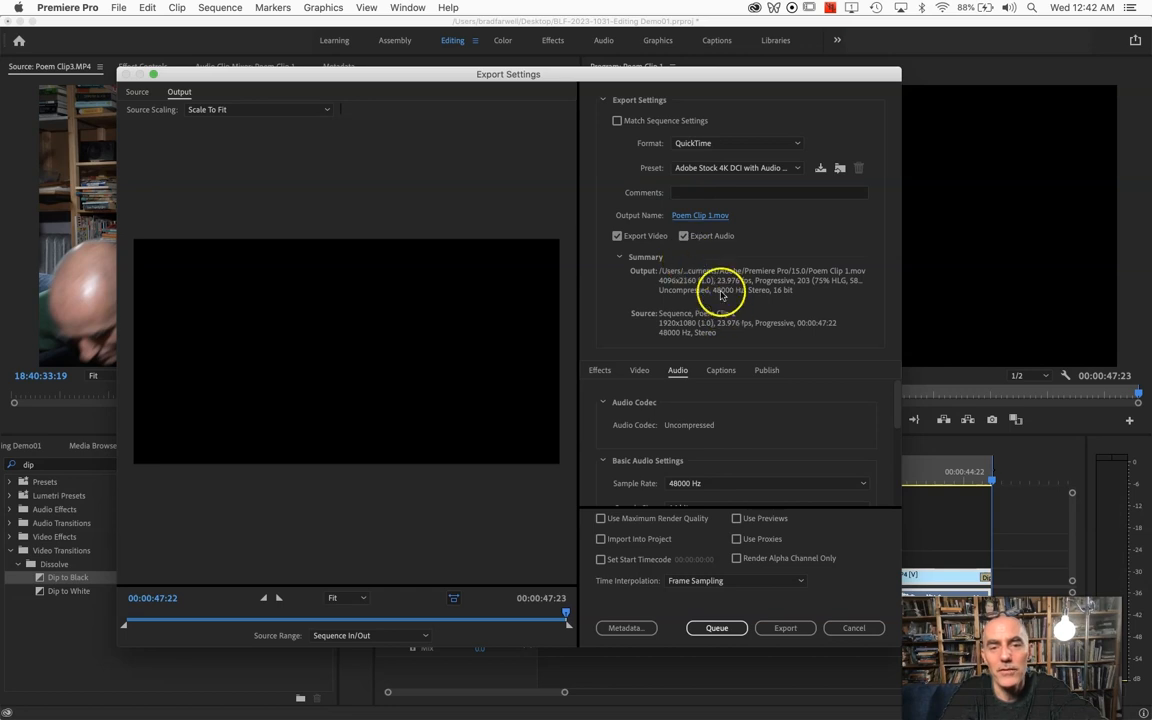
- Set the export's save location to the Desktop, with Poem Clip 1.mov as the file name
click(705, 216)
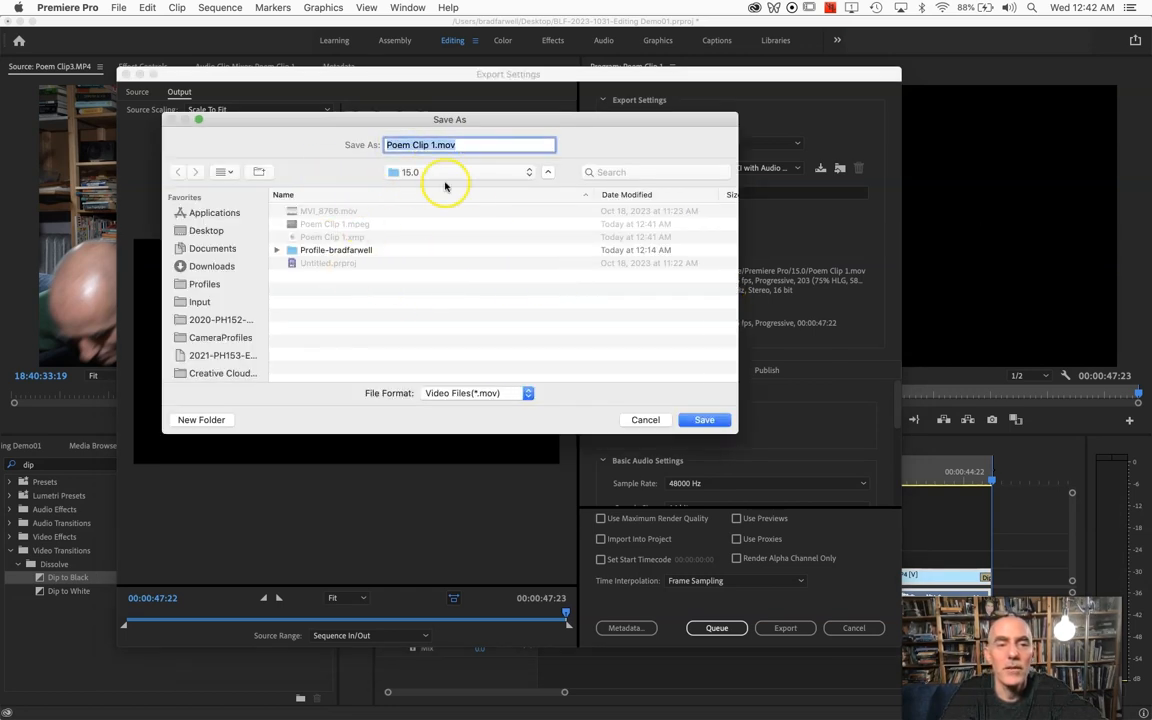
click(190, 230)
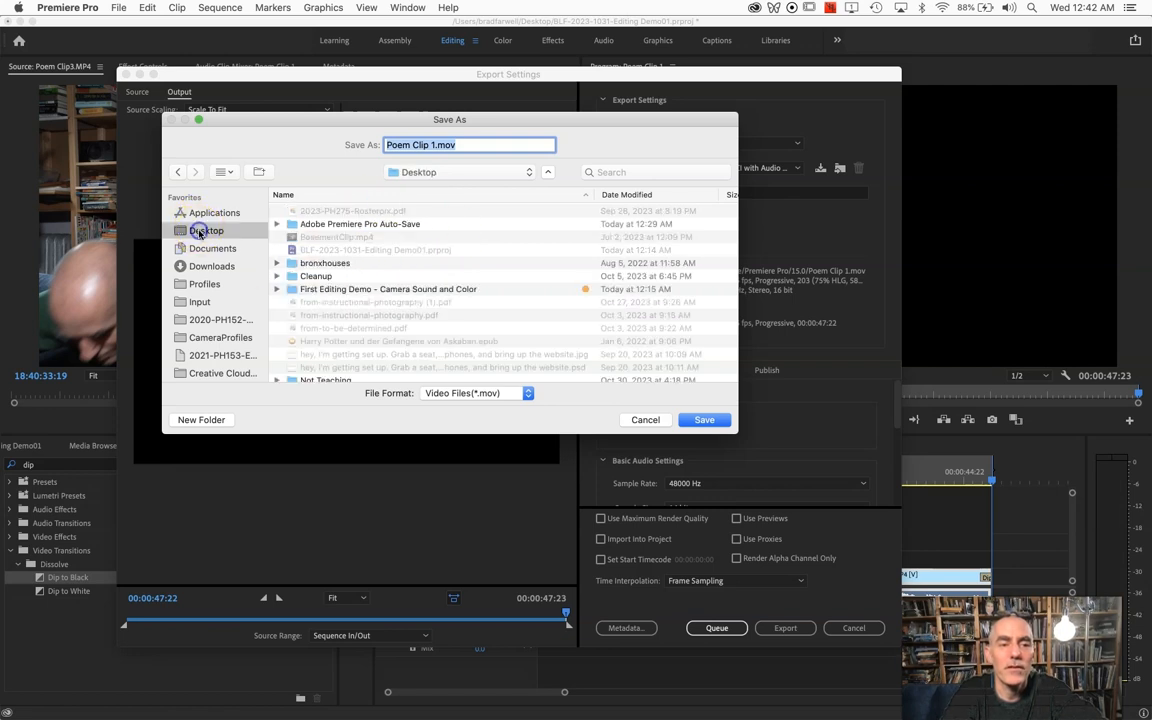
click(707, 420)
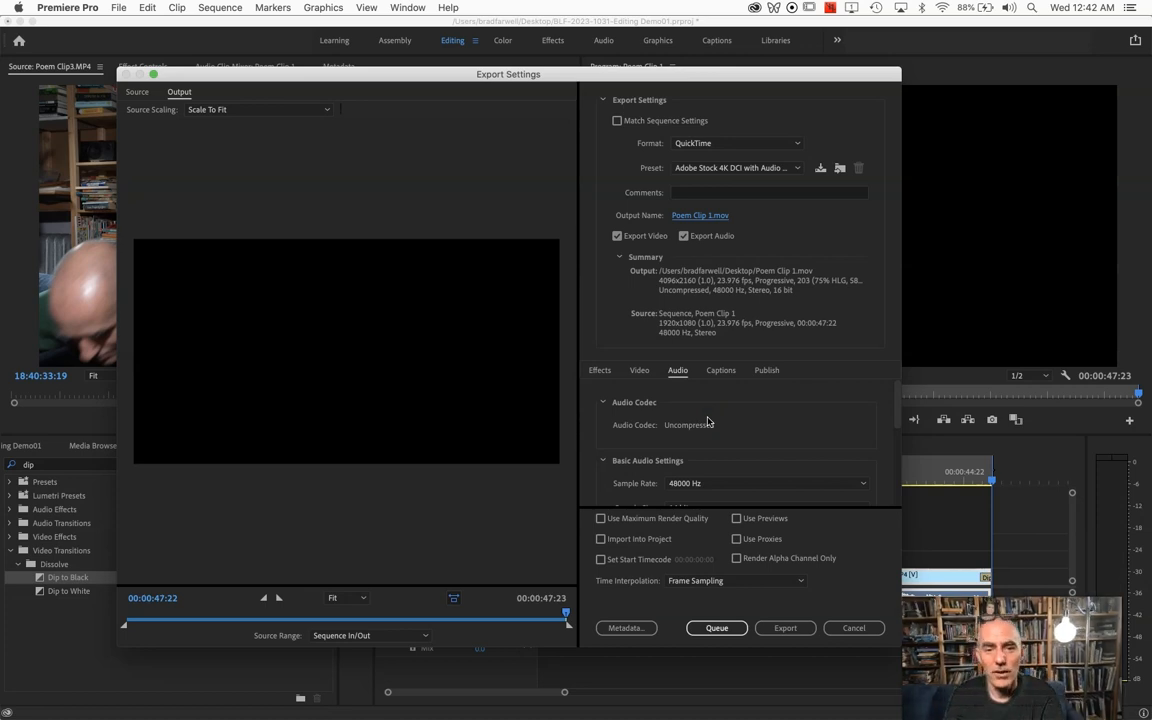
- Send the export to the Adobe Media Encoder queue, allowing its microphone access, and start encoding the queue
click(718, 629)
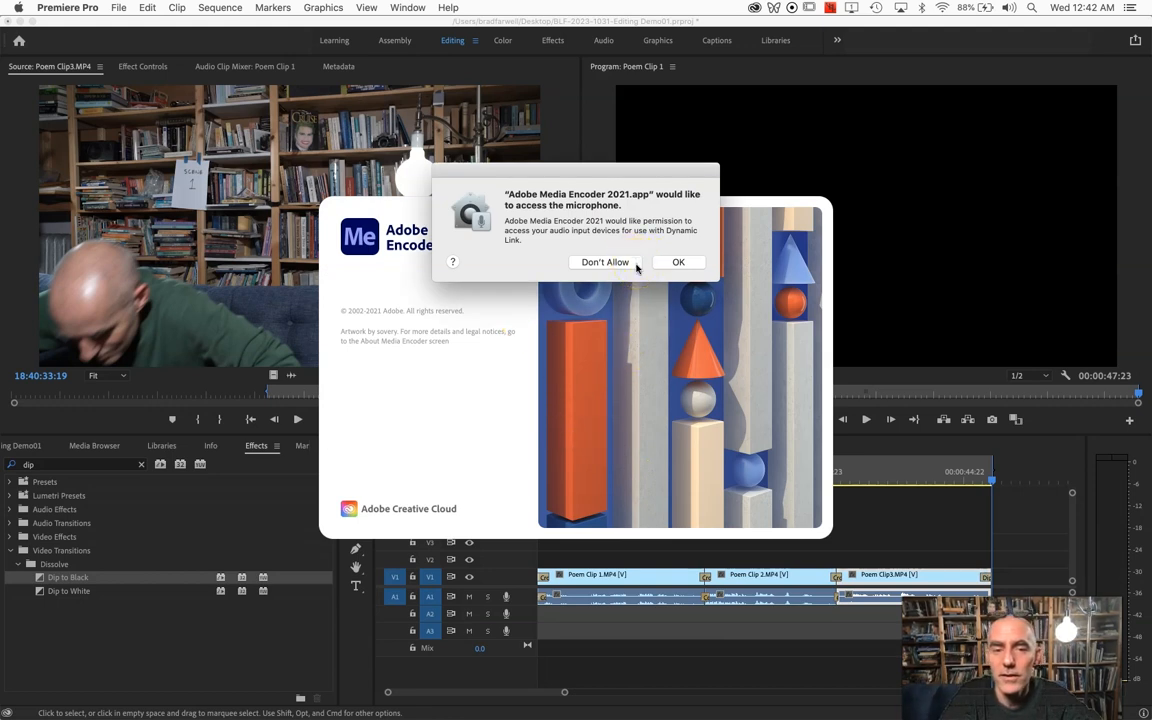
click(676, 263)
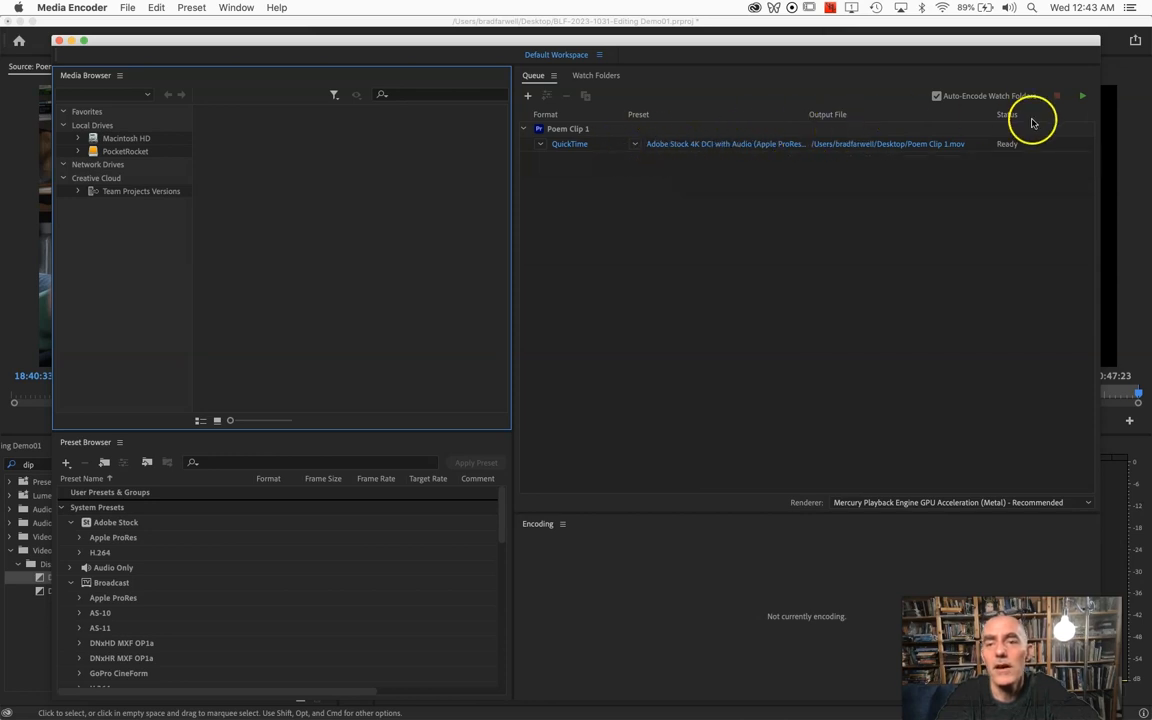
click(1082, 100)
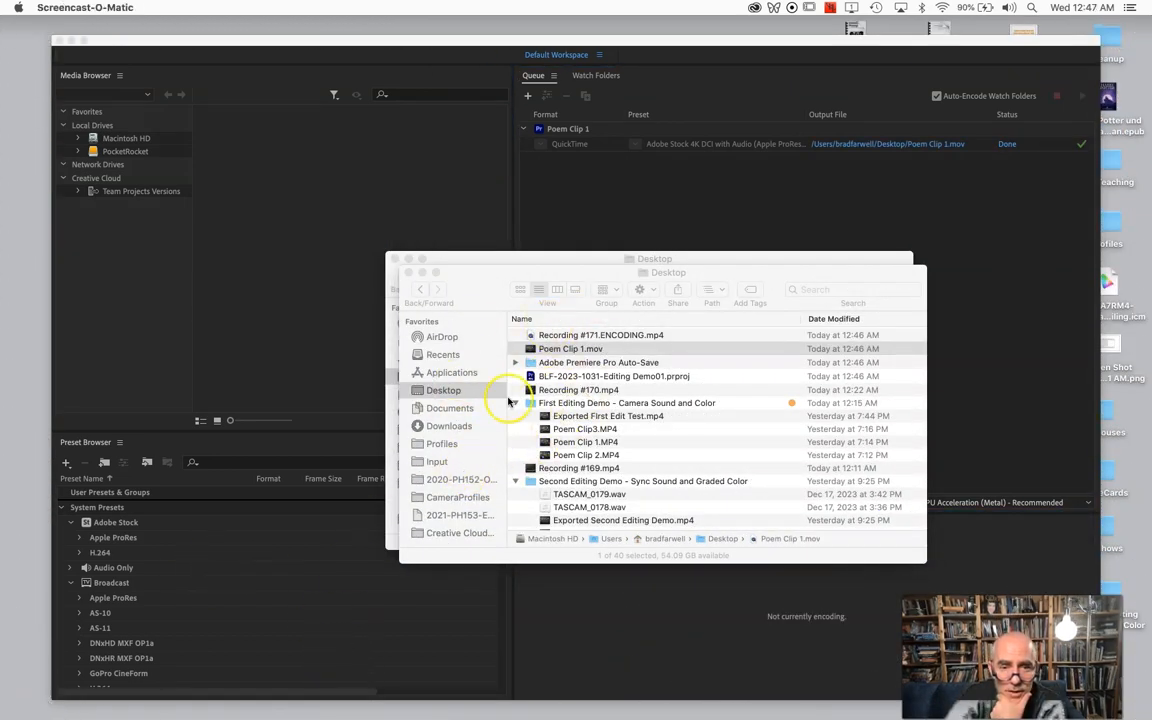
- Open the exported Poem Clip 1.mov from the Desktop folder in Finder, play its opening, and rewind it to the beginning
click(463, 274)
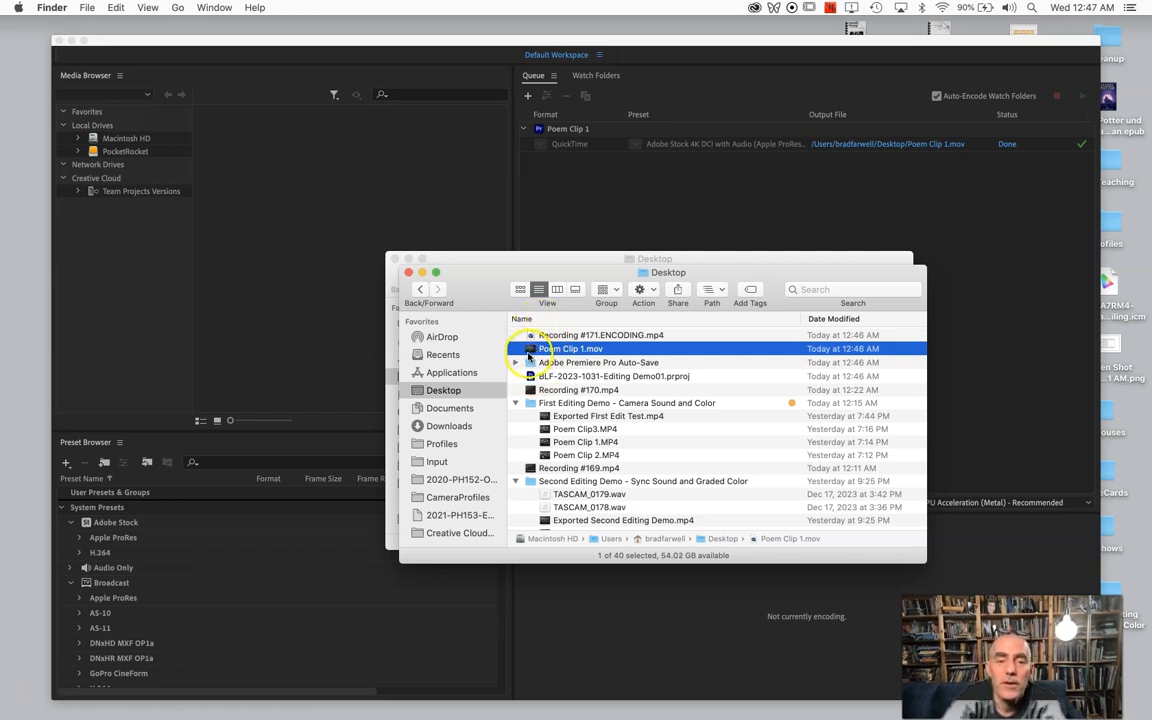
double_click(530, 352)
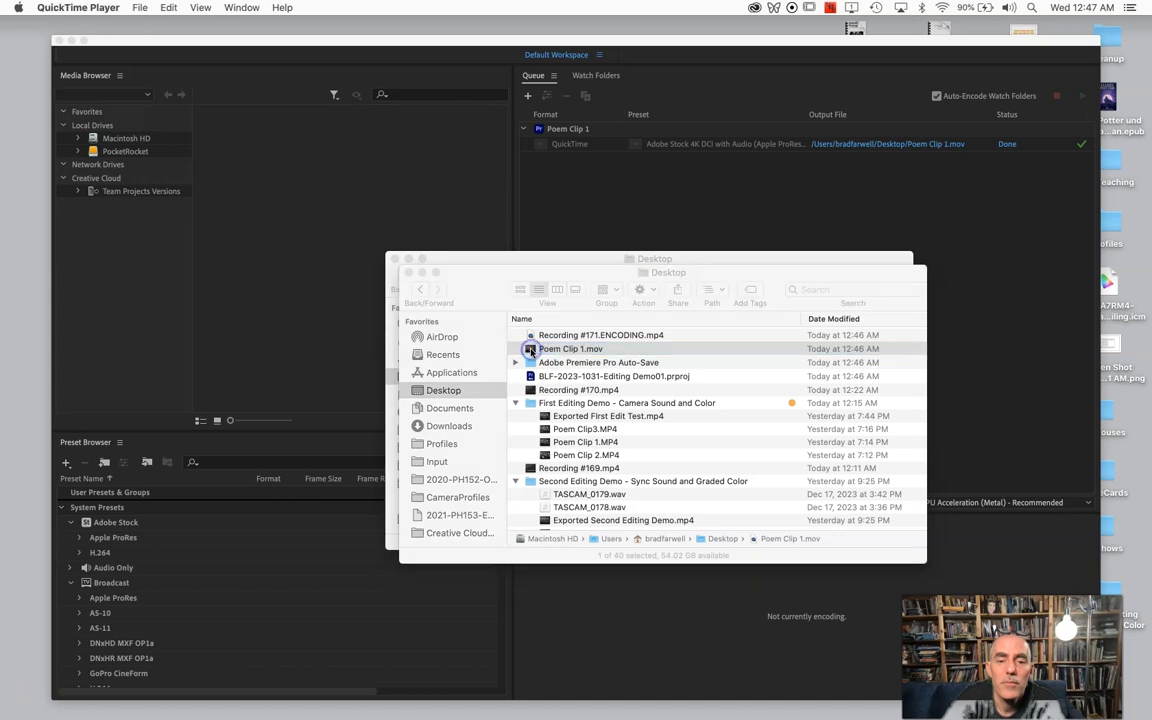
click(576, 530)
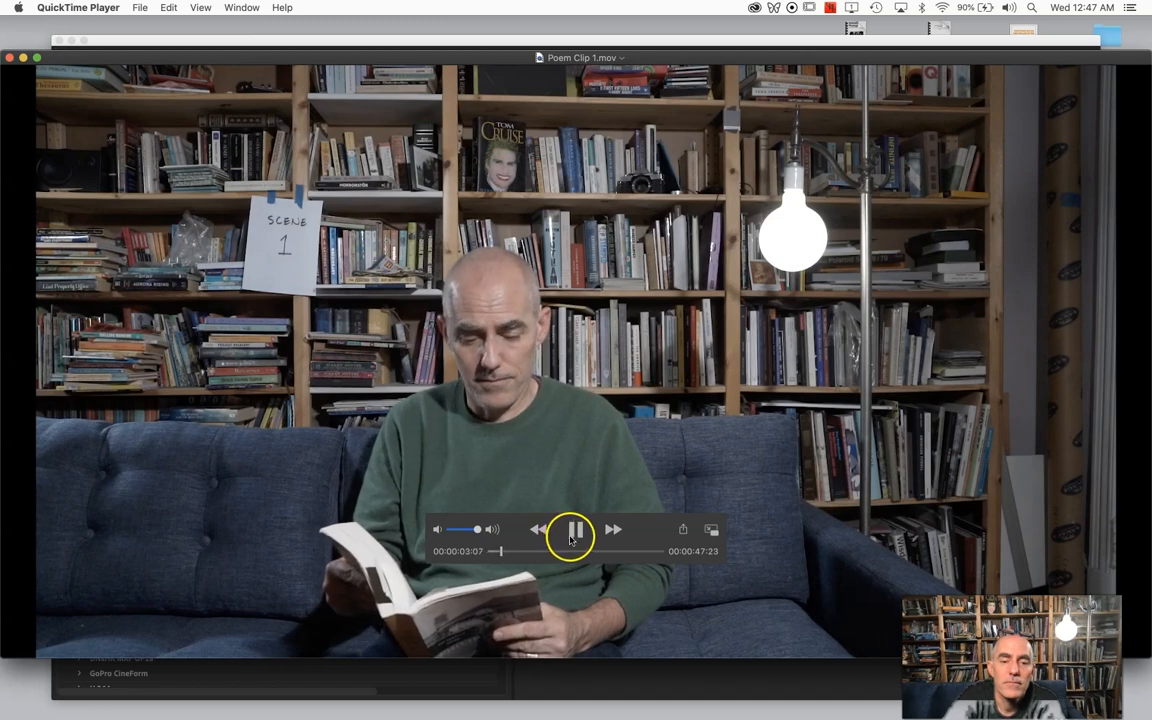
click(574, 534)
drag(503, 551, 453, 561)
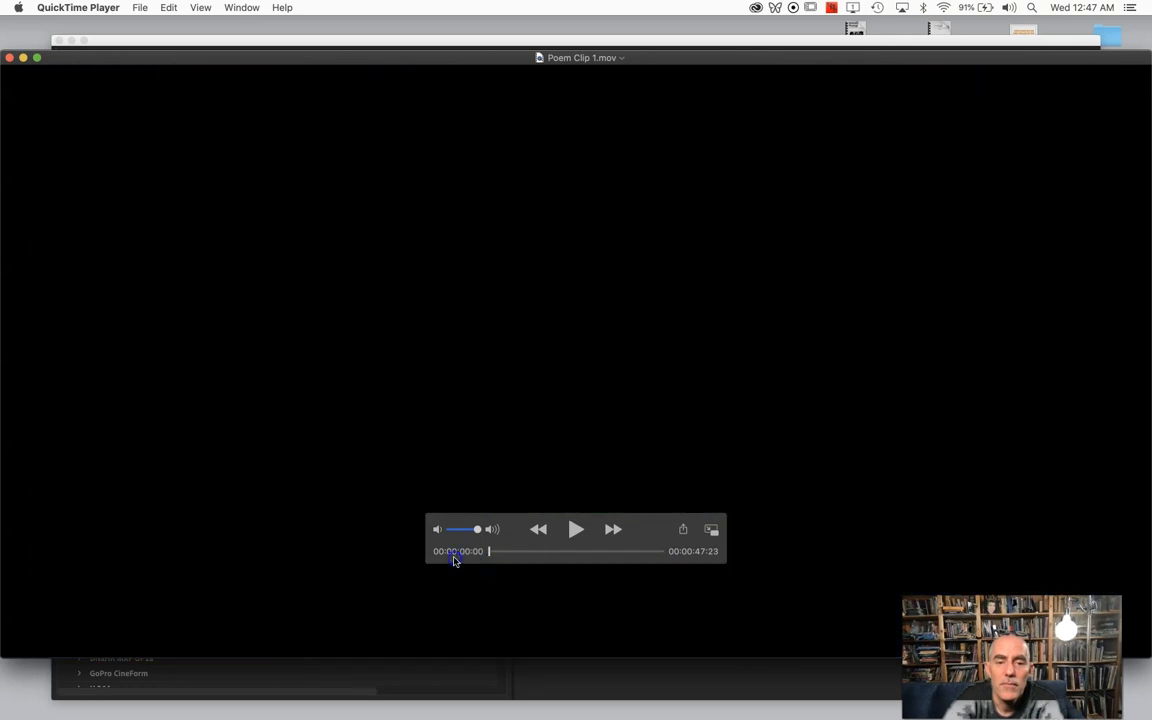